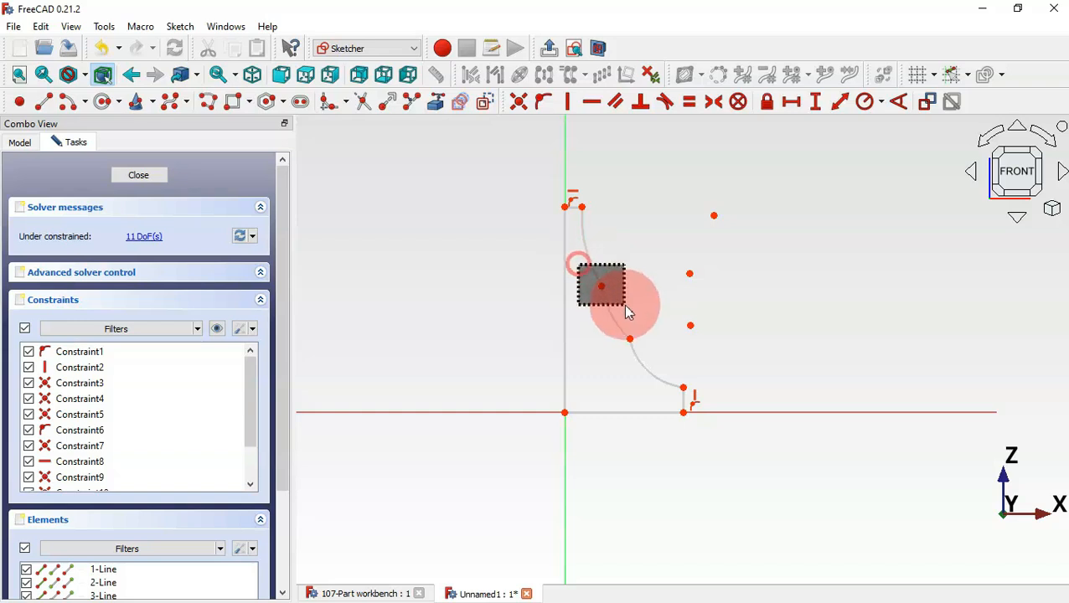
- Make the neighbouring arcs tangent at both shared endpoints and pull the profile's upper end outward from the vertical axis
click(601, 286)
click(665, 102)
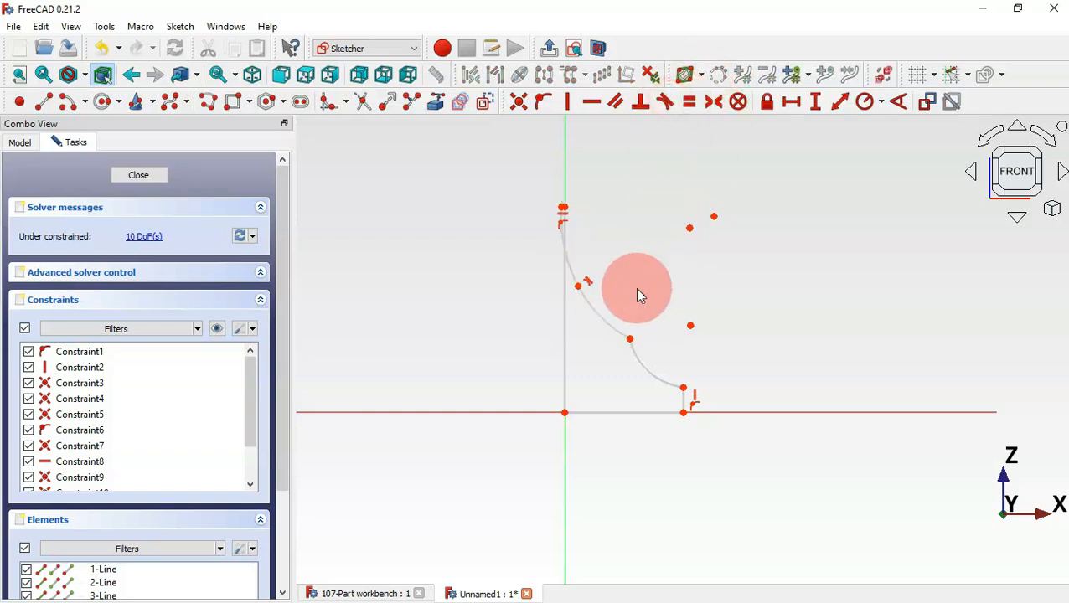
drag(619, 307, 647, 361)
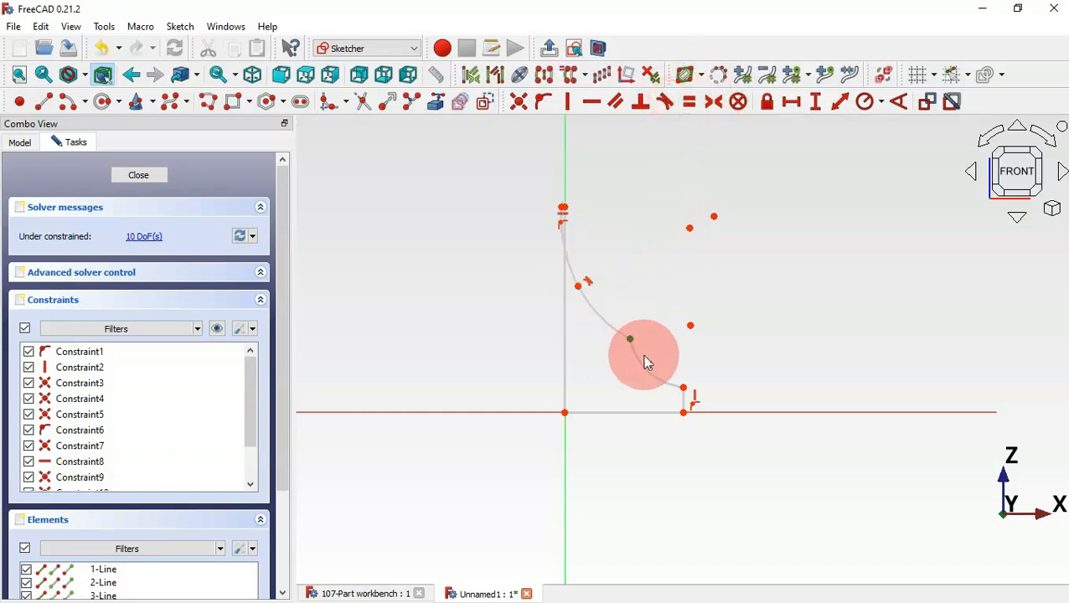
click(667, 101)
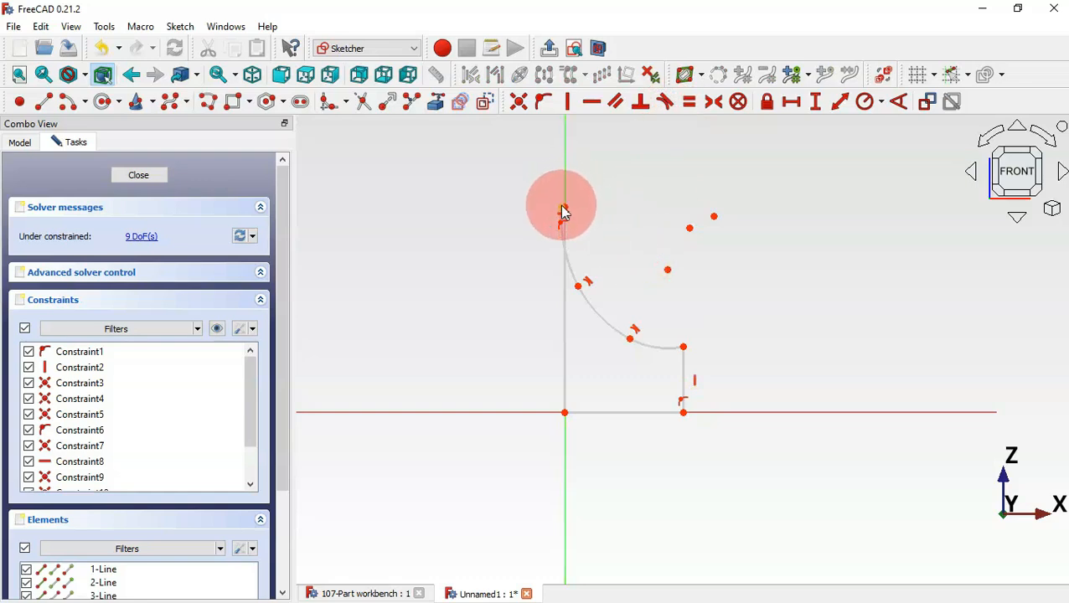
drag(562, 208, 609, 205)
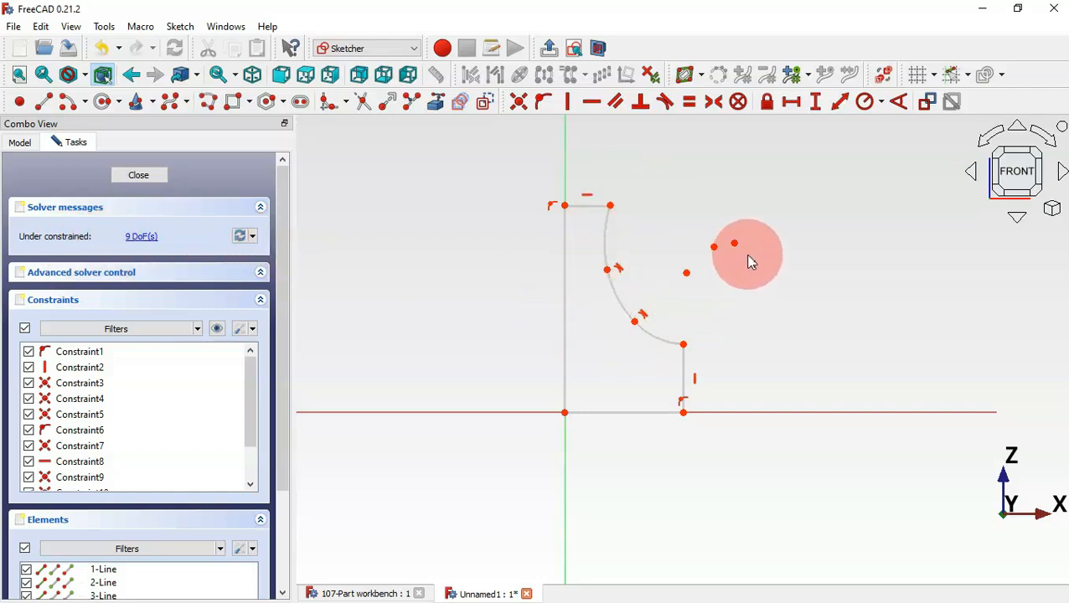
- Check the base height in the 107.pdf drawing and constrain the short outer vertical line to 2.5 mm
click(840, 103)
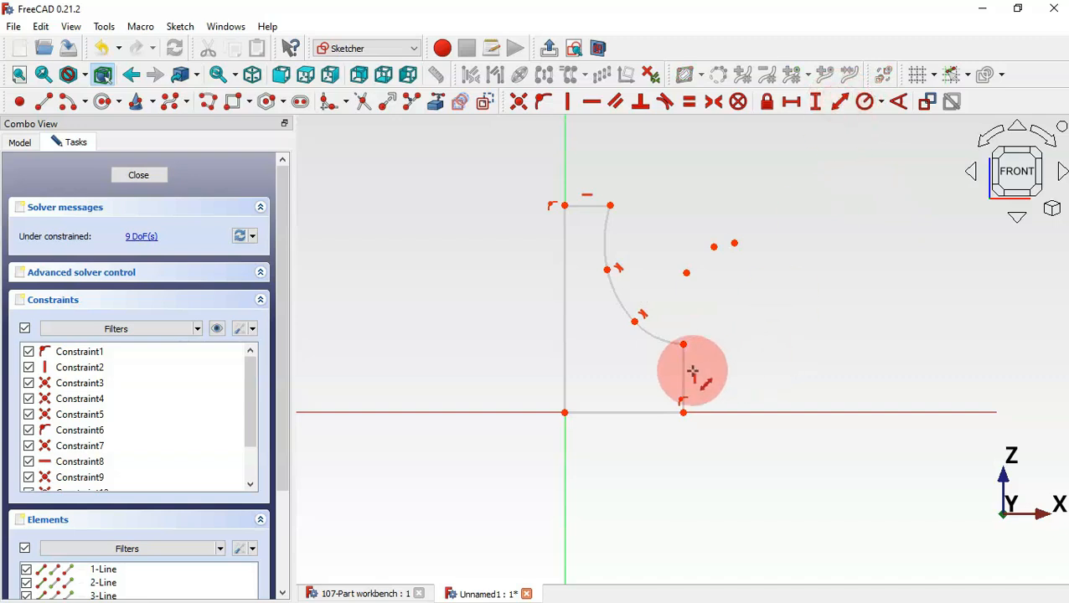
click(685, 373)
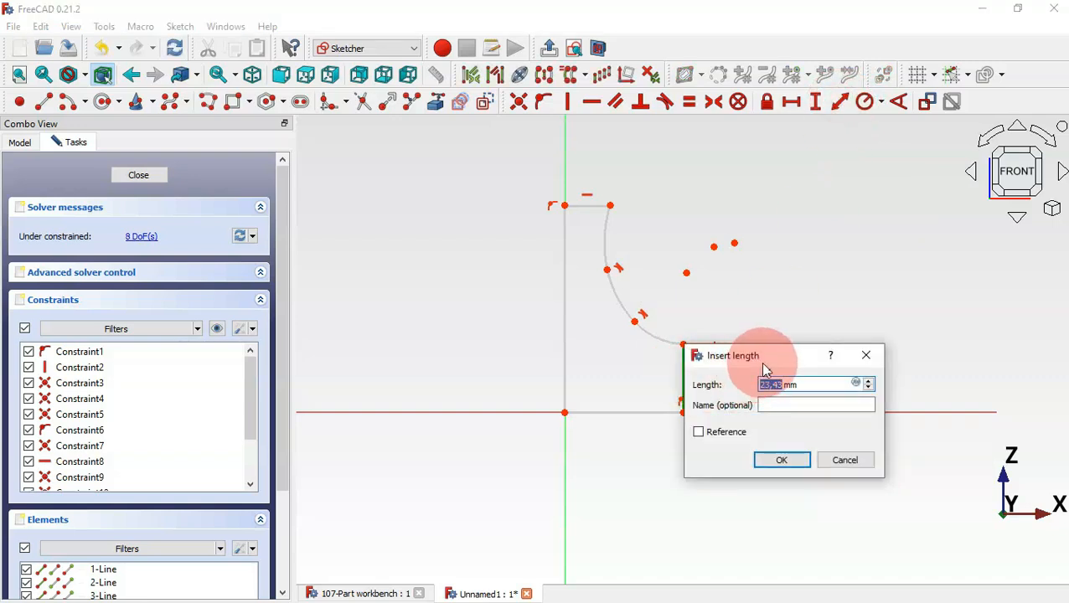
drag(763, 369, 778, 298)
key(alt+Tab)
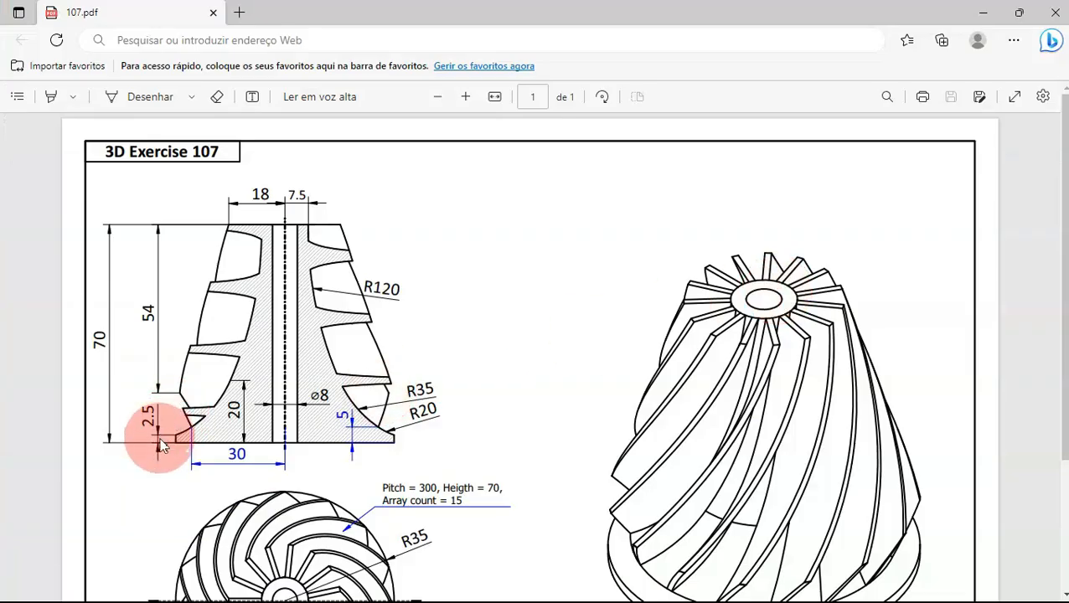
key(alt+Tab)
text(2)
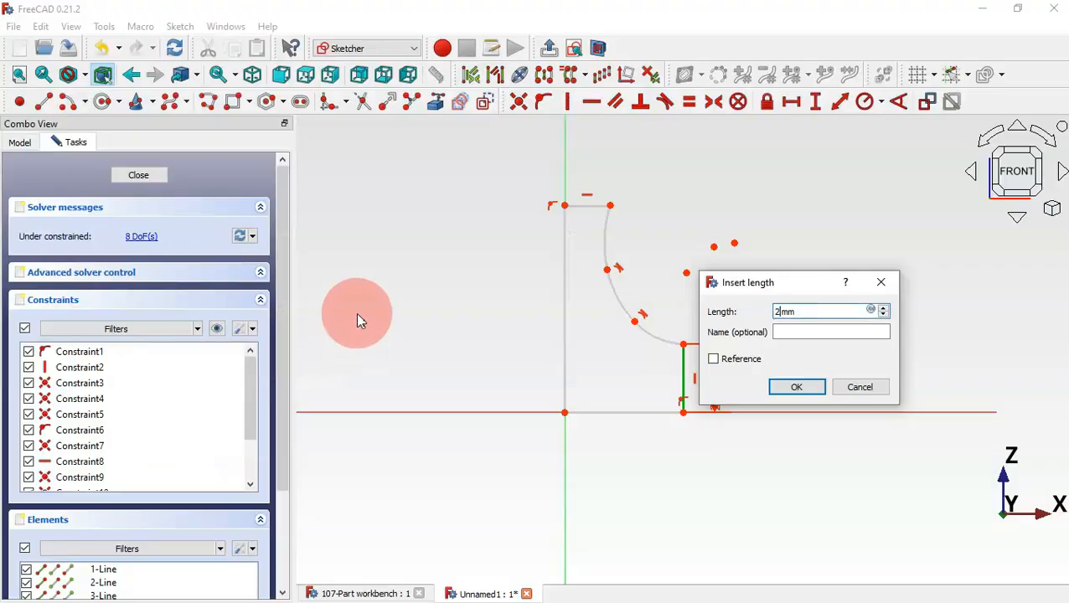
key(Return)
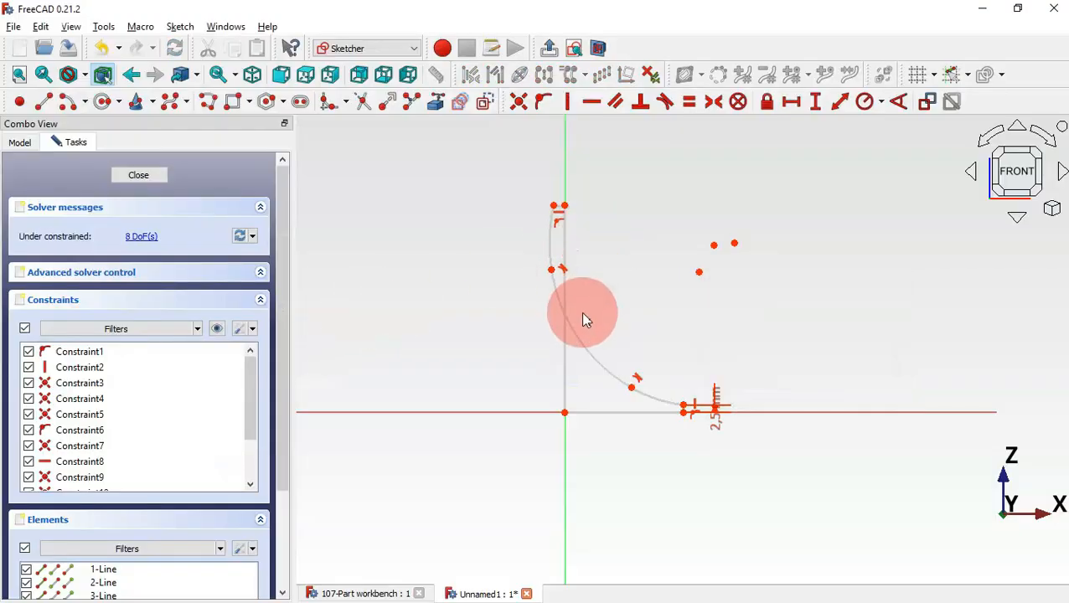
- Look up the base radius in the 107.pdf drawing and constrain the horizontal base line to 35 mm
click(615, 412)
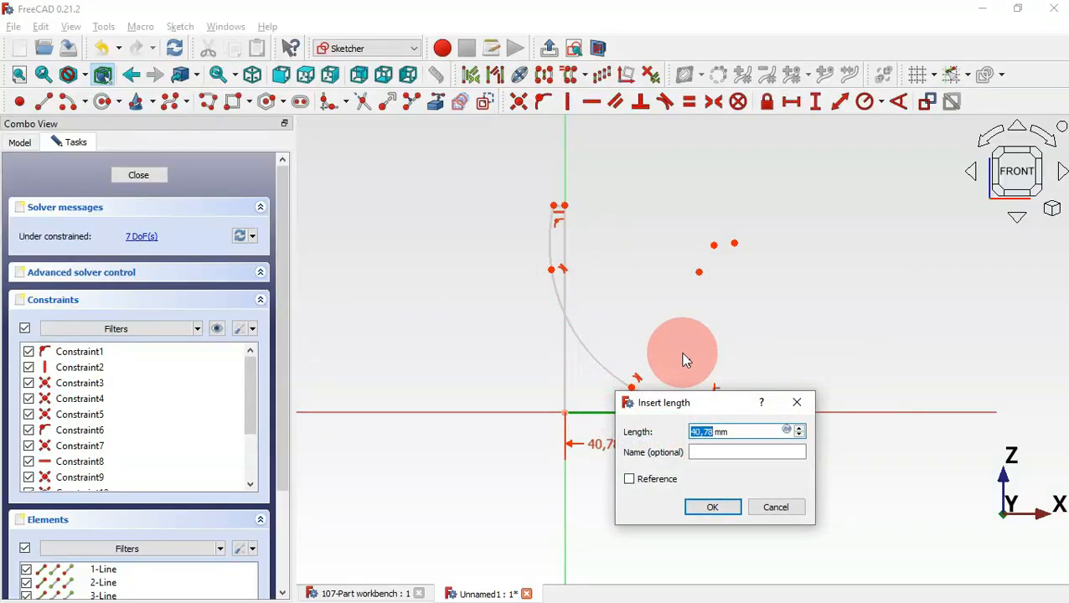
key(alt+Tab)
scroll(464, 386, down, 3)
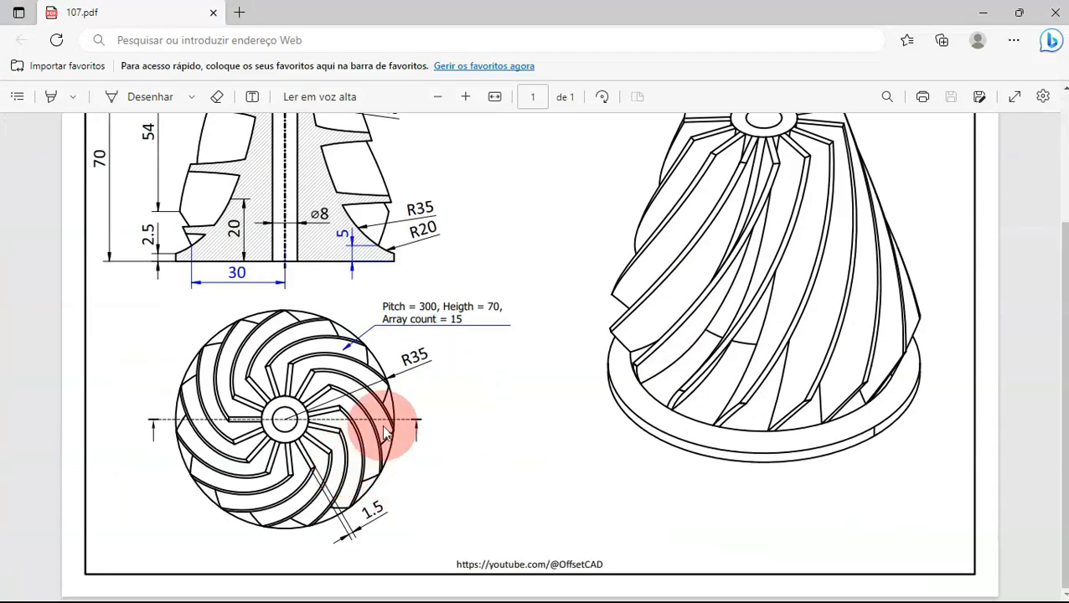
key(alt+Tab)
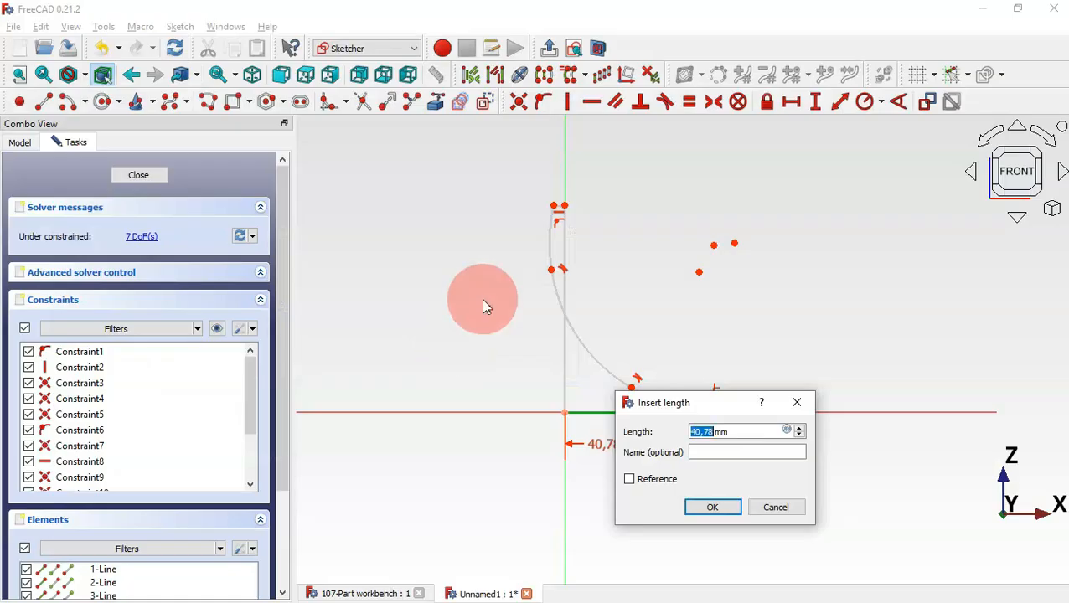
key(Return)
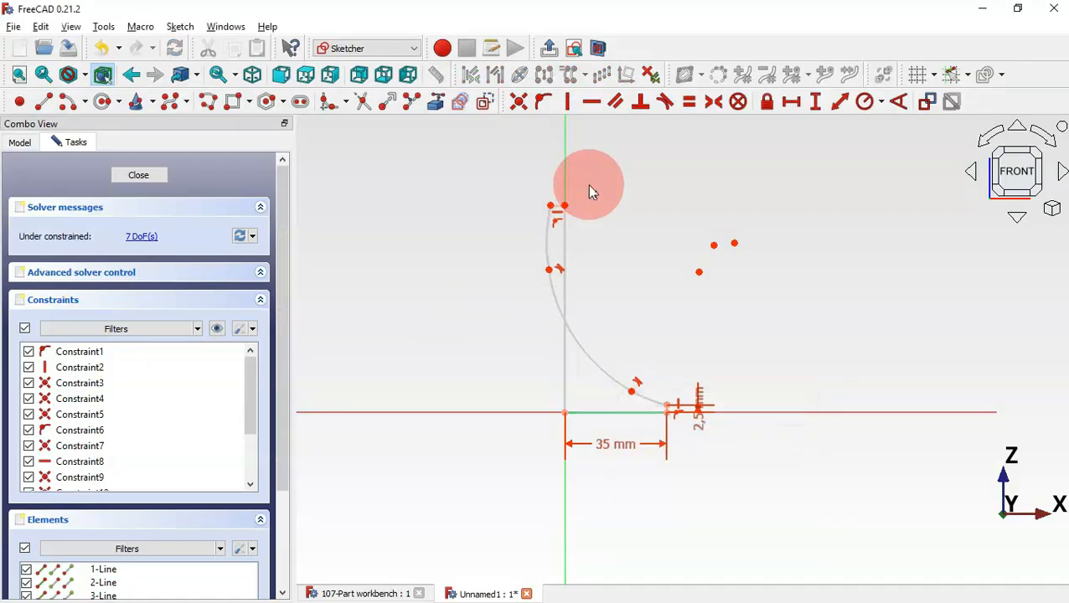
- Look up the overall height in the 107.pdf drawing and constrain the vertical line on the axis to 70 mm
click(565, 288)
key(alt+Tab)
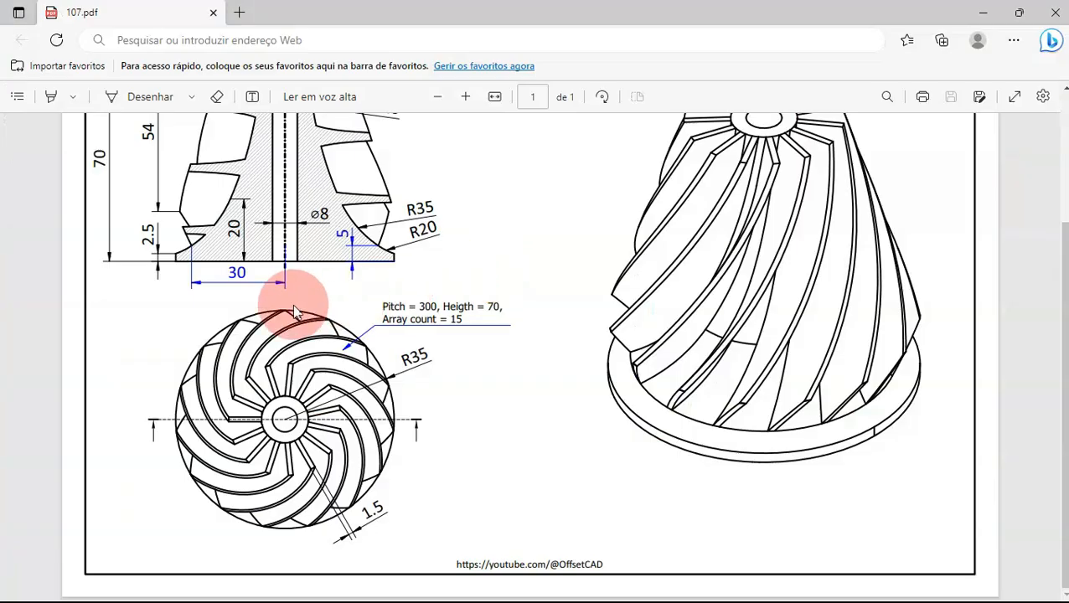
scroll(294, 275, up, 2)
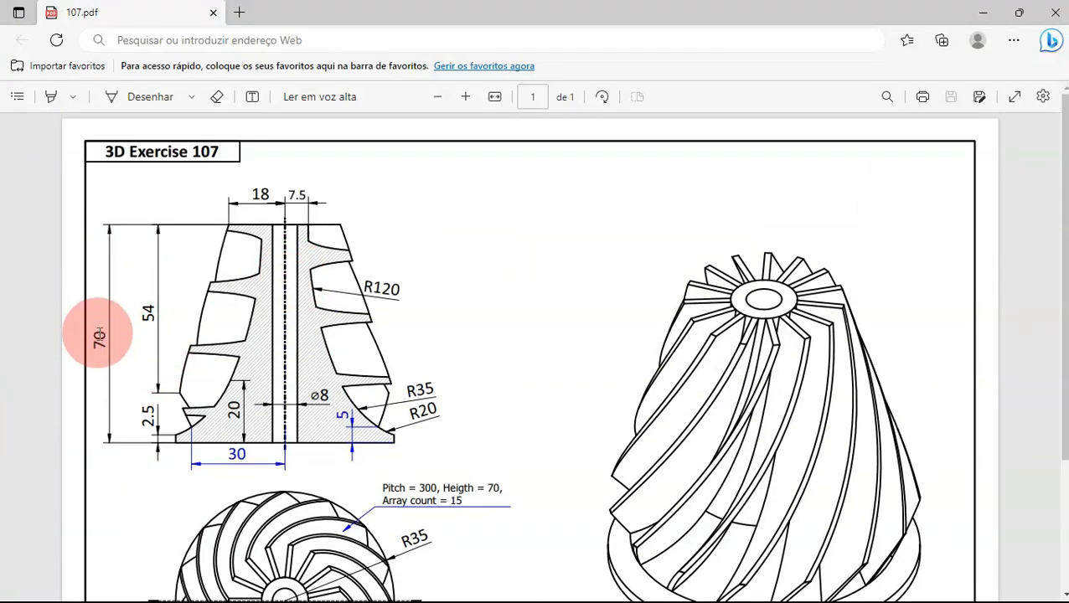
key(alt+Tab)
key(Return)
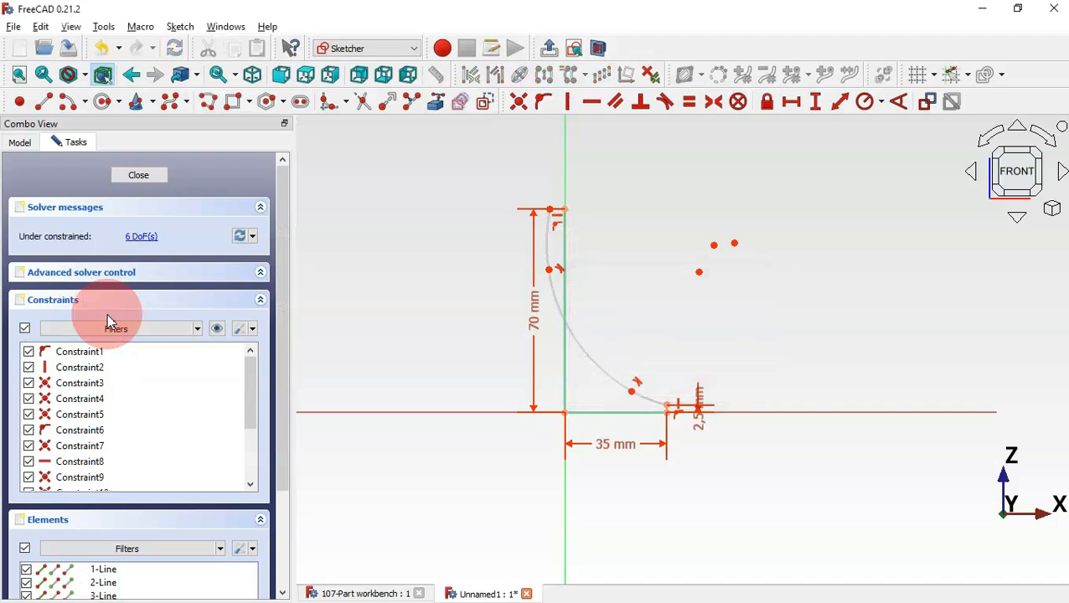
- Pull the top line's free end outward past the axis and constrain the upper arc's radius to 120 mm per the 107.pdf drawing
scroll(681, 201, up, 2)
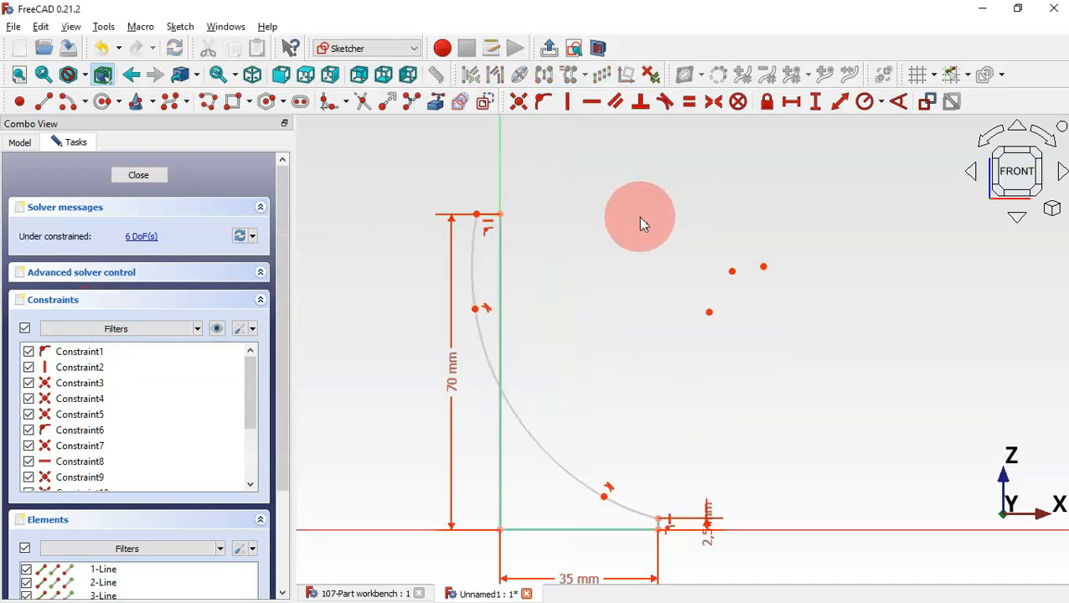
drag(478, 217, 570, 218)
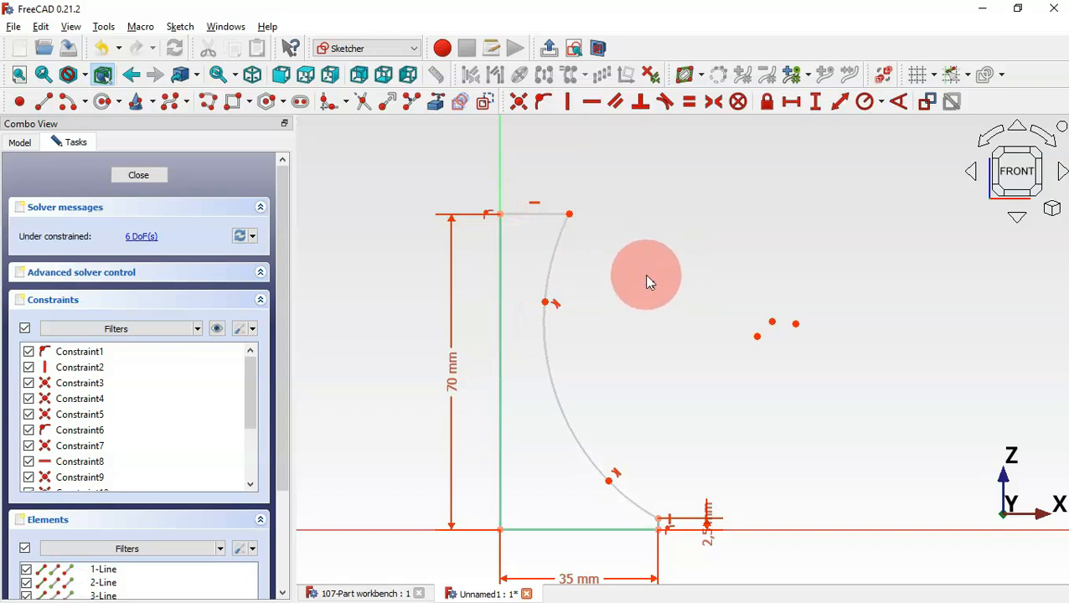
click(882, 104)
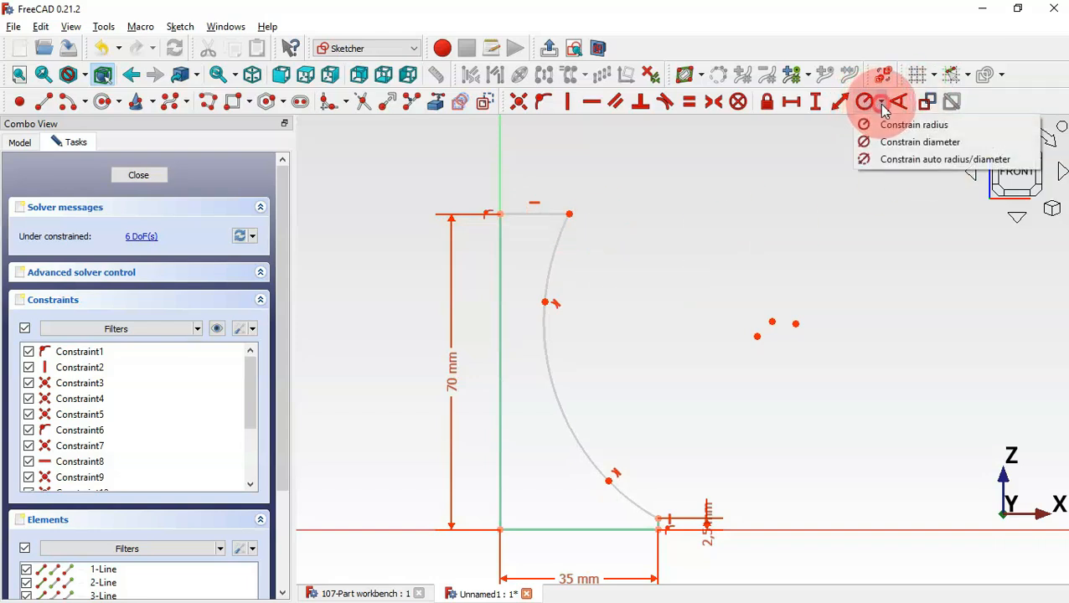
click(926, 126)
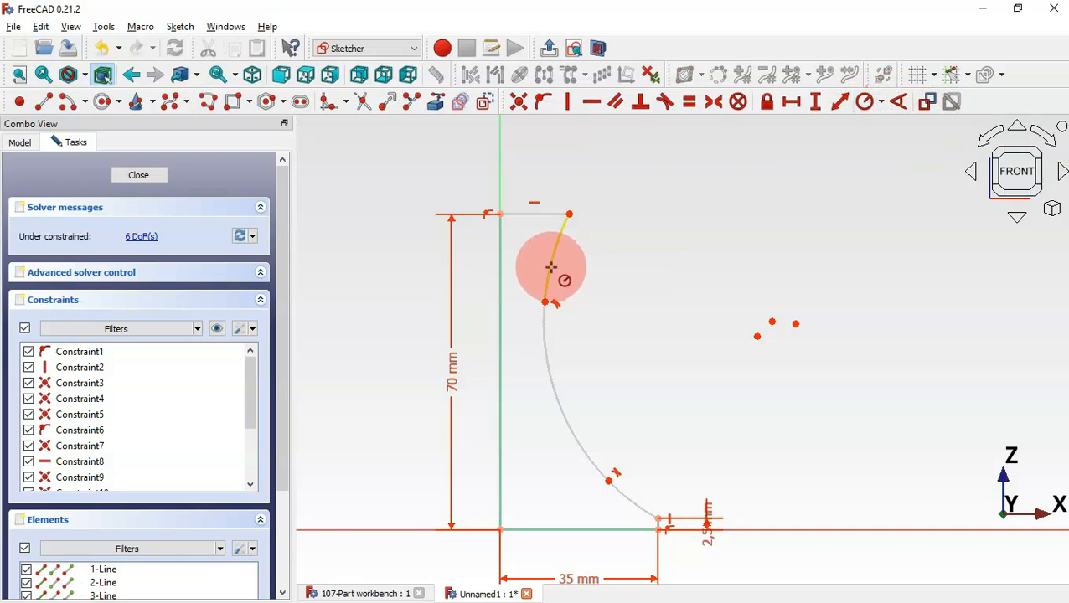
click(550, 266)
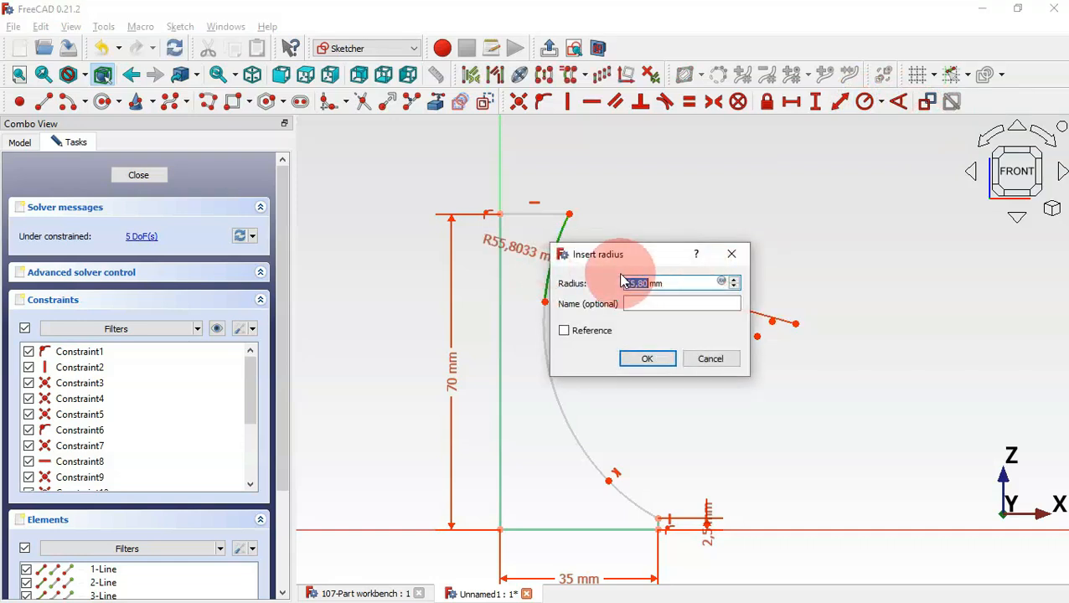
key(alt+Tab)
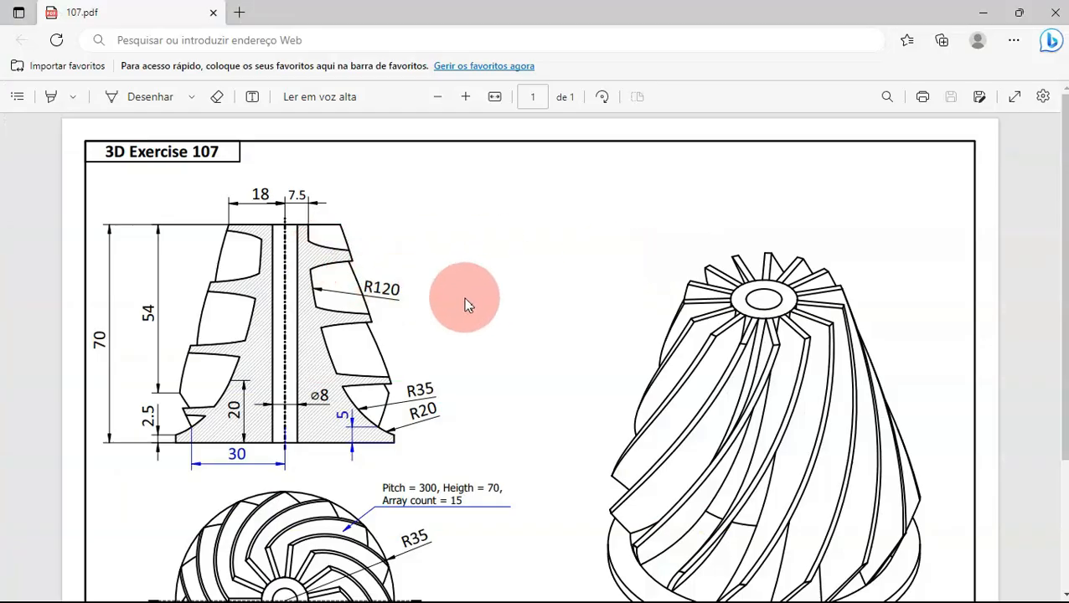
key(alt+Tab)
text(120)
key(Return)
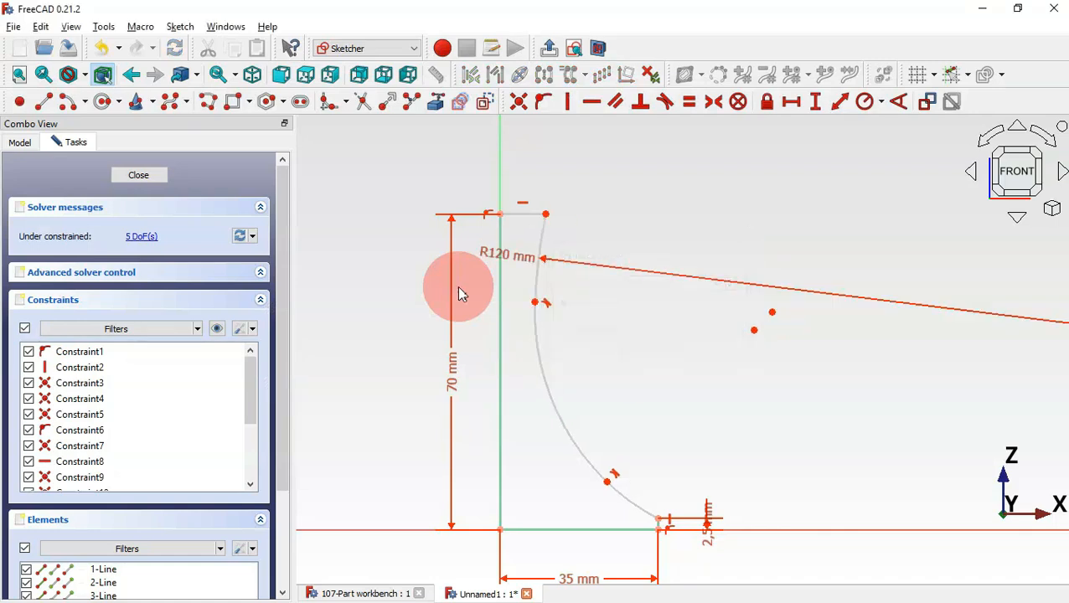
- Constrain the middle arc's radius to 35 mm according to the 107.pdf drawing
click(557, 411)
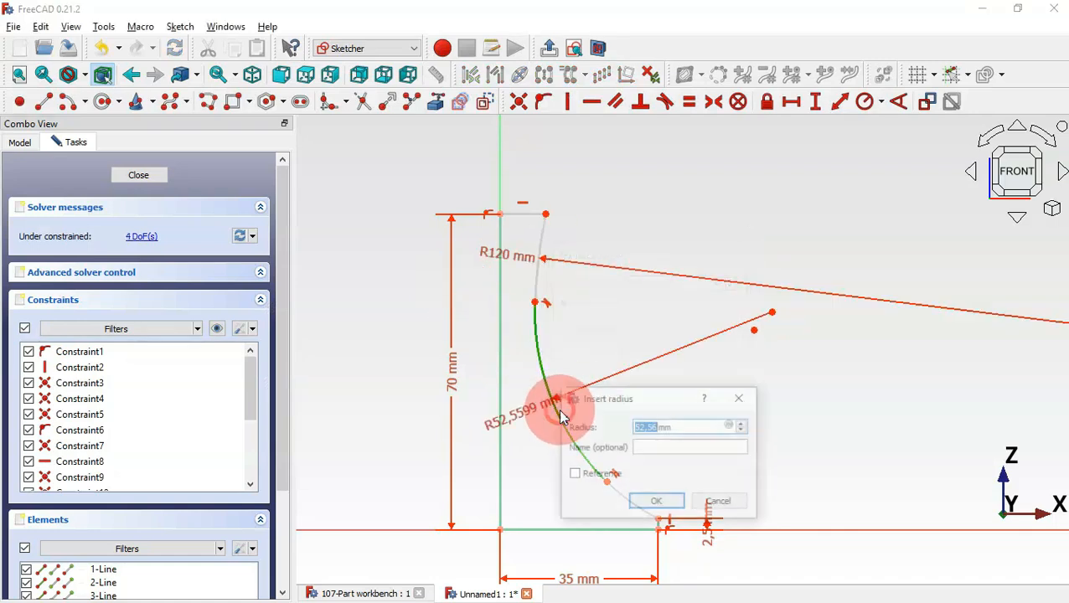
key(alt+Tab)
key(alt+Tab)
text(3)
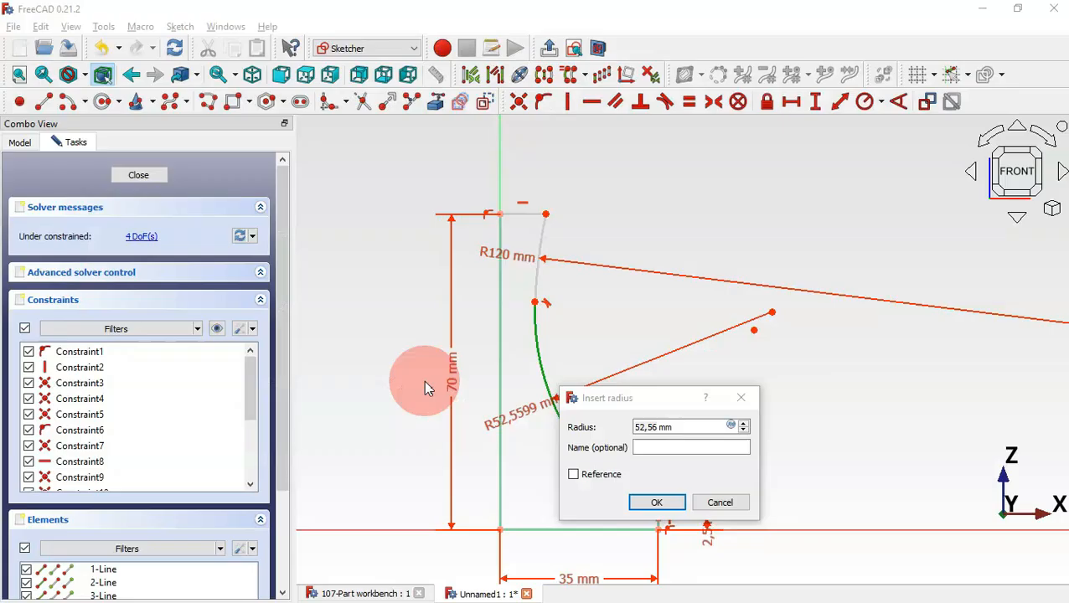
text(5)
key(Return)
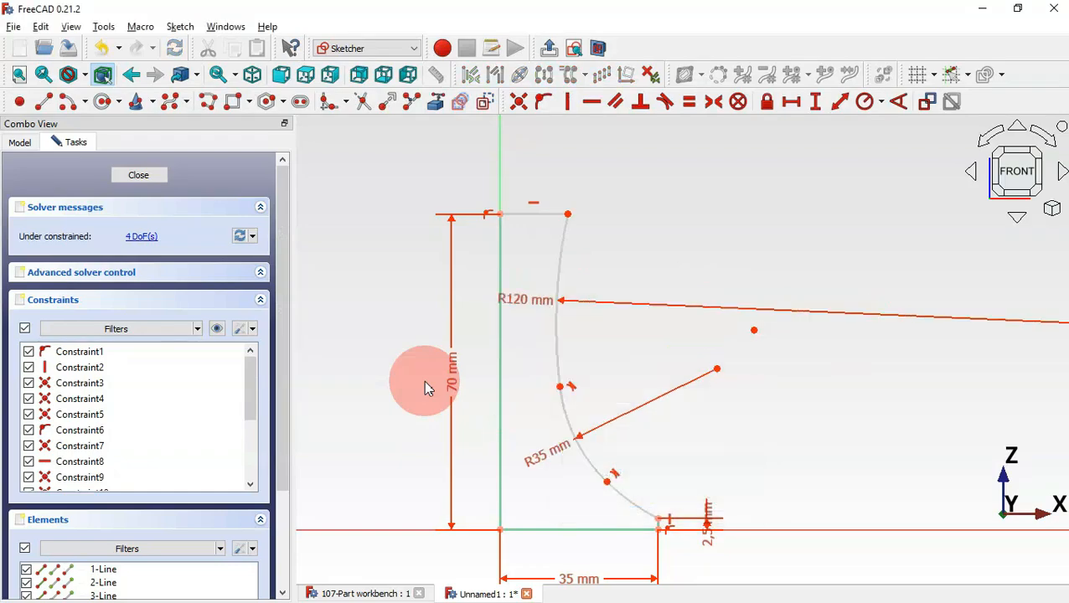
- Constrain the lowest arc's radius to 20 mm according to the 107.pdf drawing
click(627, 501)
key(alt+Tab)
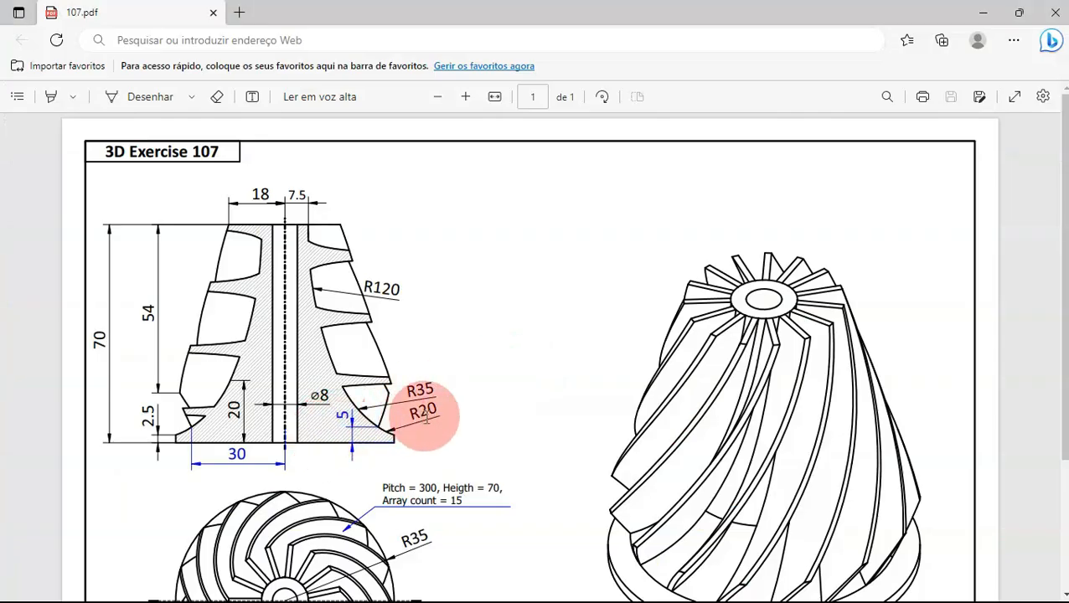
key(alt+Tab)
key(Return)
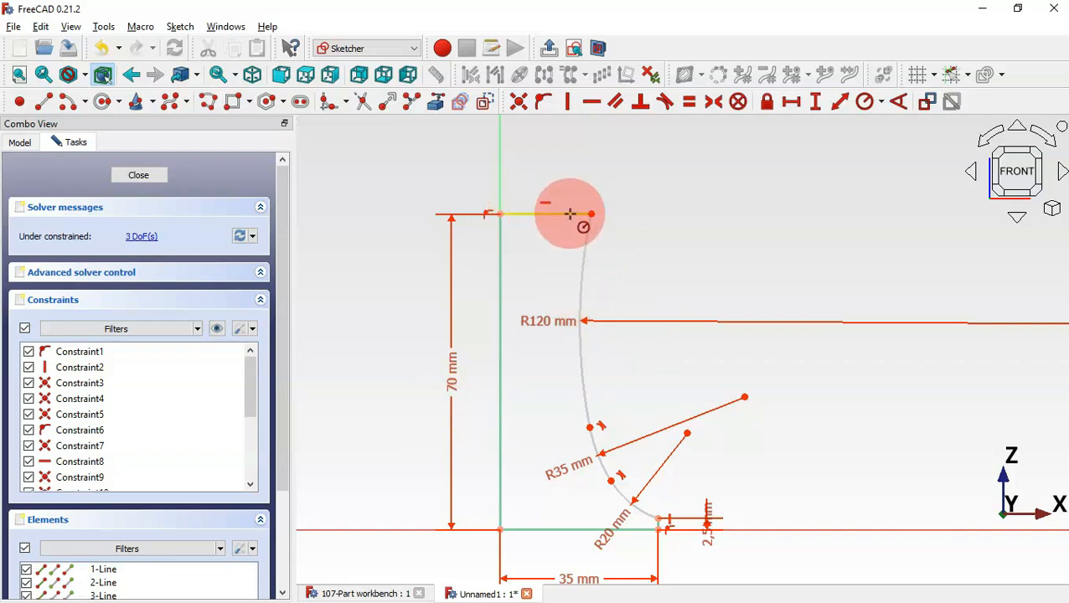
- Constrain the top line's horizontal distance to 7.5 mm according to the 107.pdf drawing
click(794, 107)
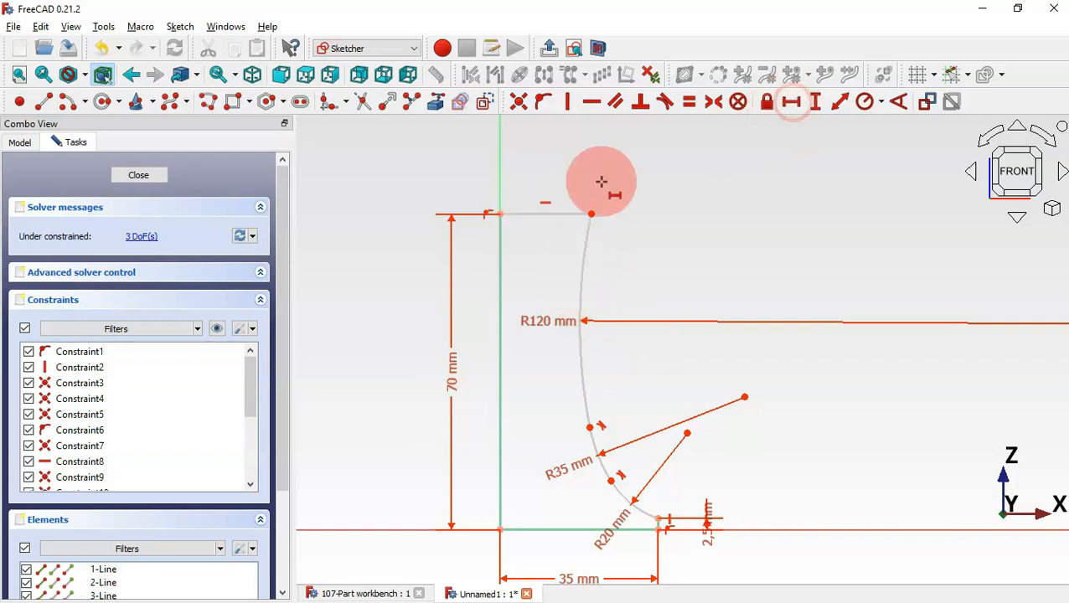
click(548, 209)
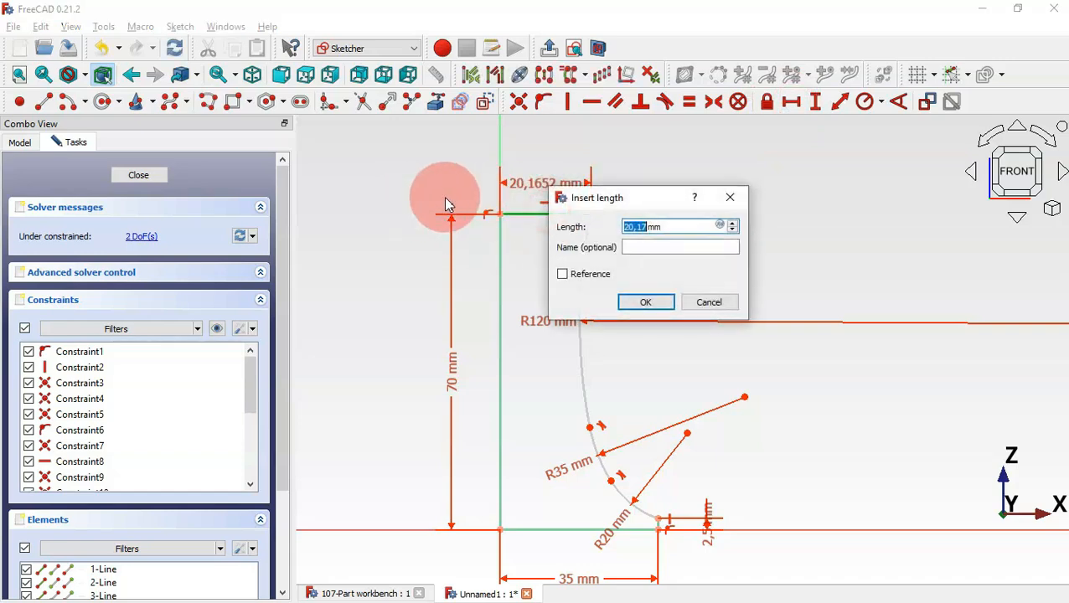
key(alt+Tab)
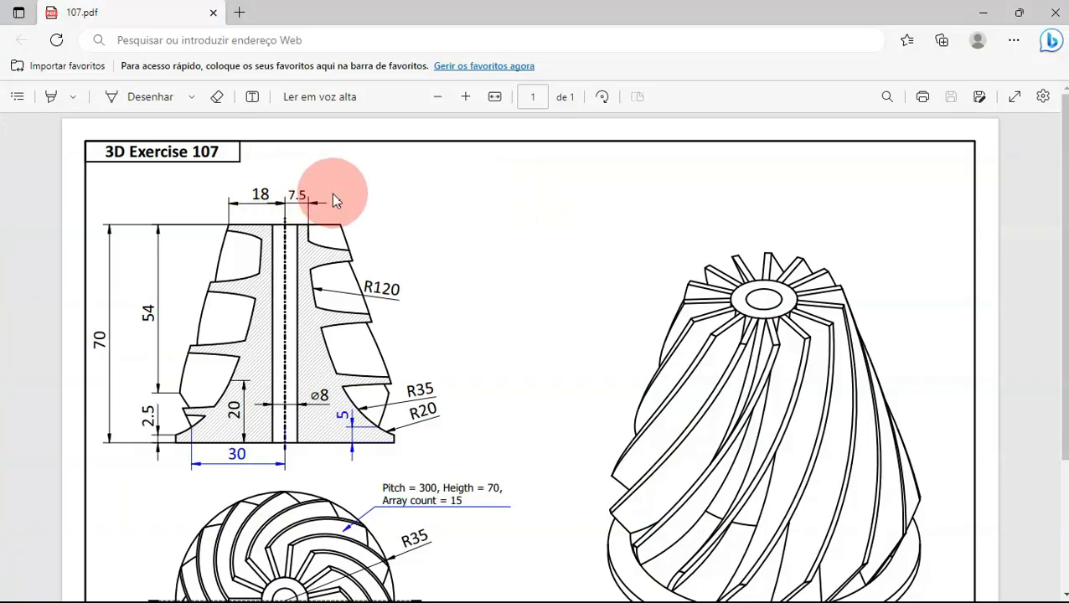
key(alt+Tab)
text(7.5)
key(Return)
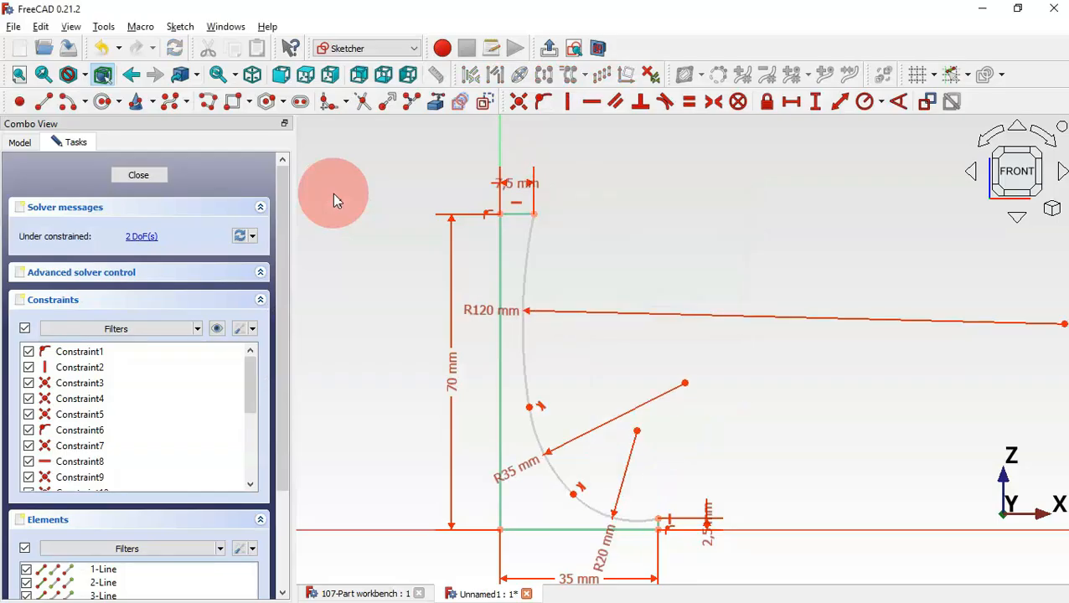
- Hide all of the sketch's constraints and check the 107.pdf drawing for the remaining dimensions
scroll(471, 230, down, 1)
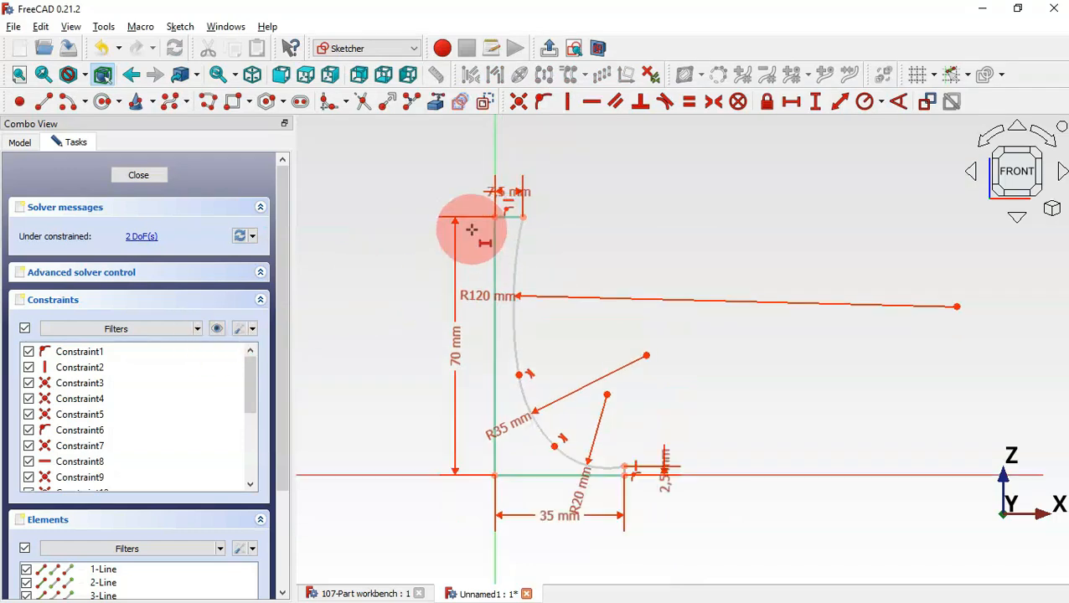
click(221, 331)
key(l)
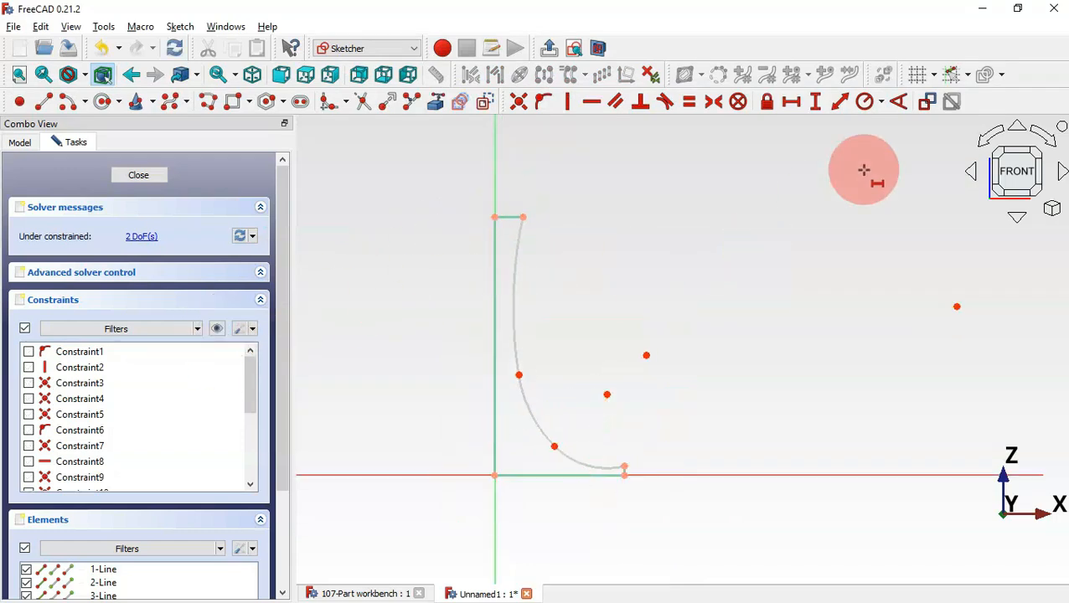
key(alt+Tab)
key(alt+Tab)
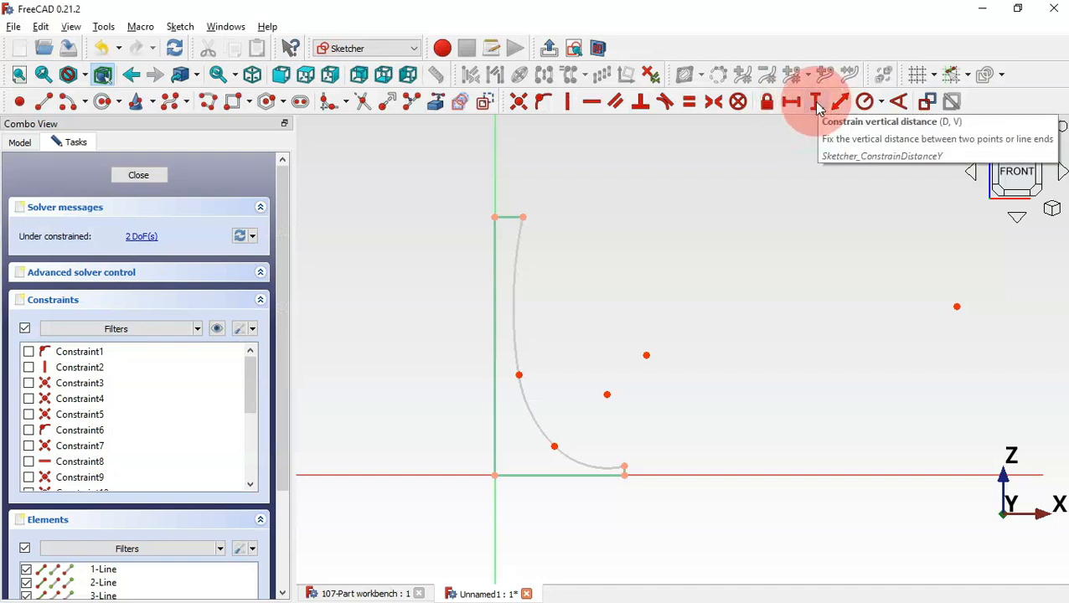
- Constrain the junction of the two lower arcs to a vertical distance of 5 mm from the origin, according to the 107.pdf drawing
click(818, 109)
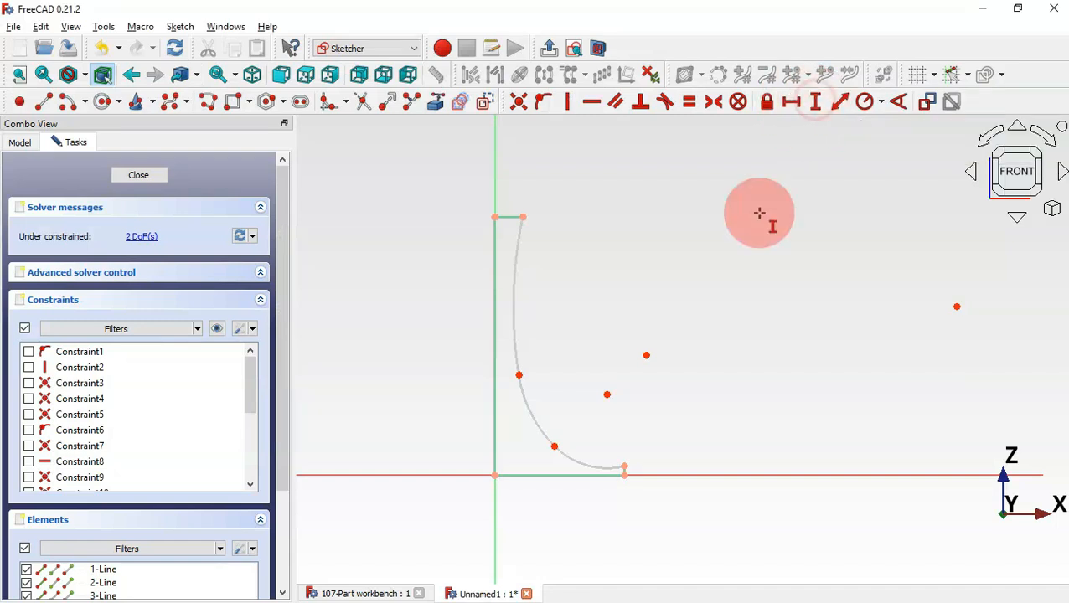
key(alt+Tab)
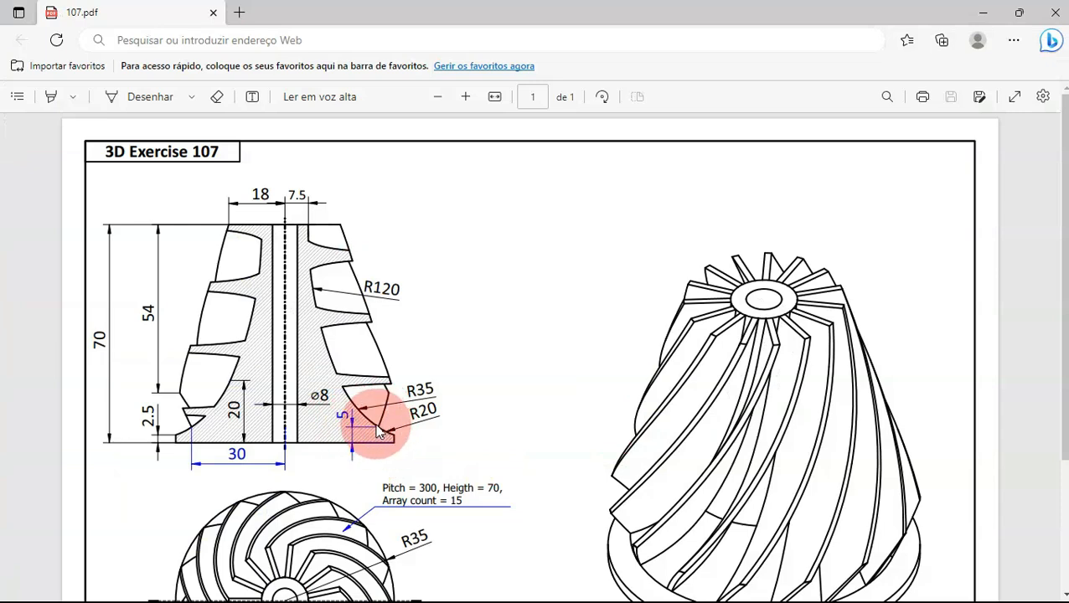
key(alt+Tab)
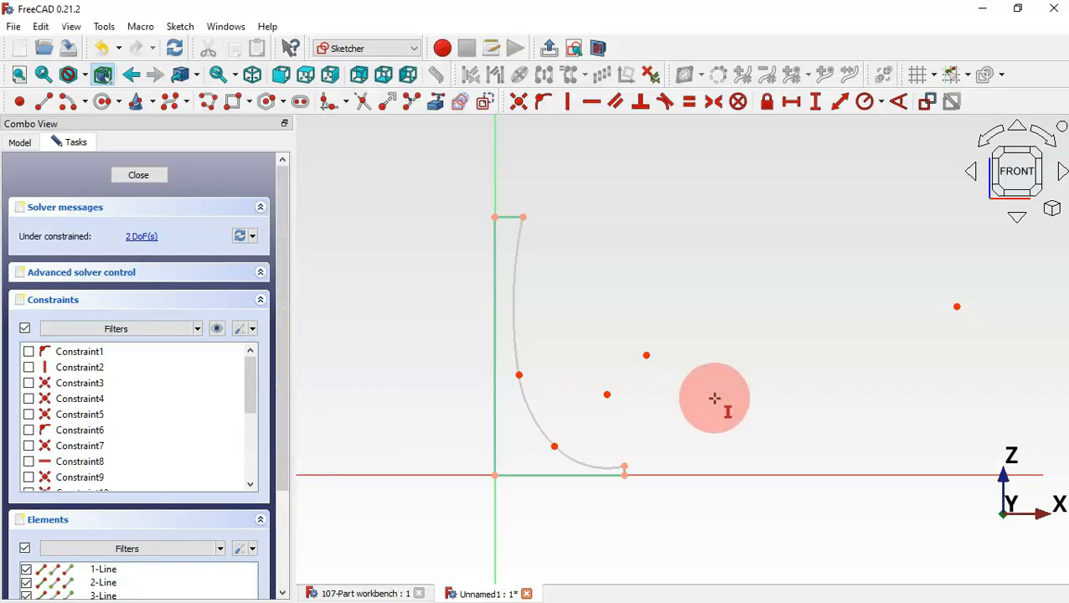
click(554, 447)
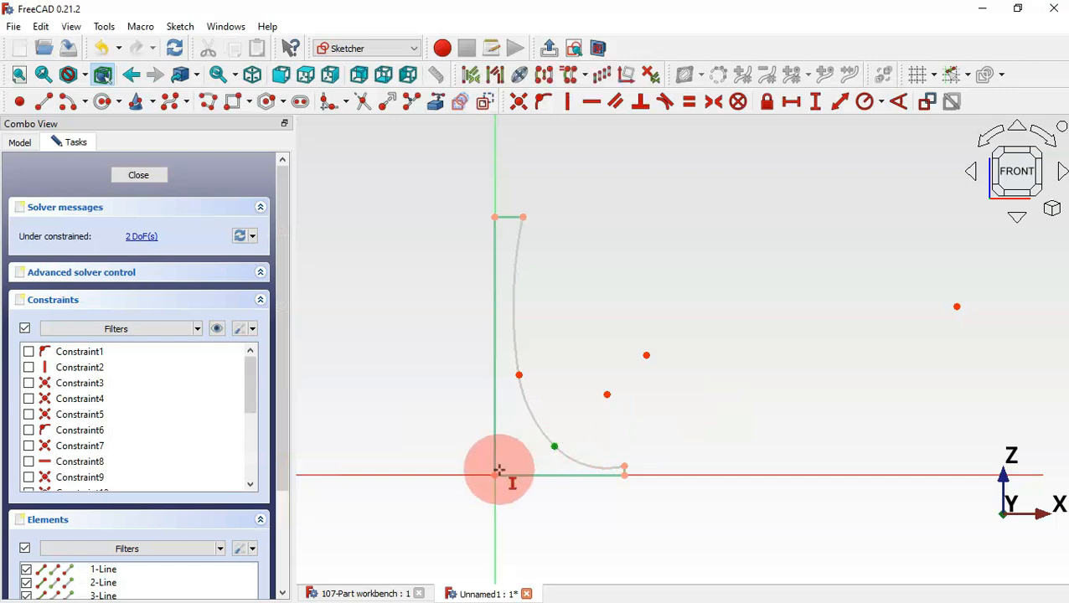
click(492, 476)
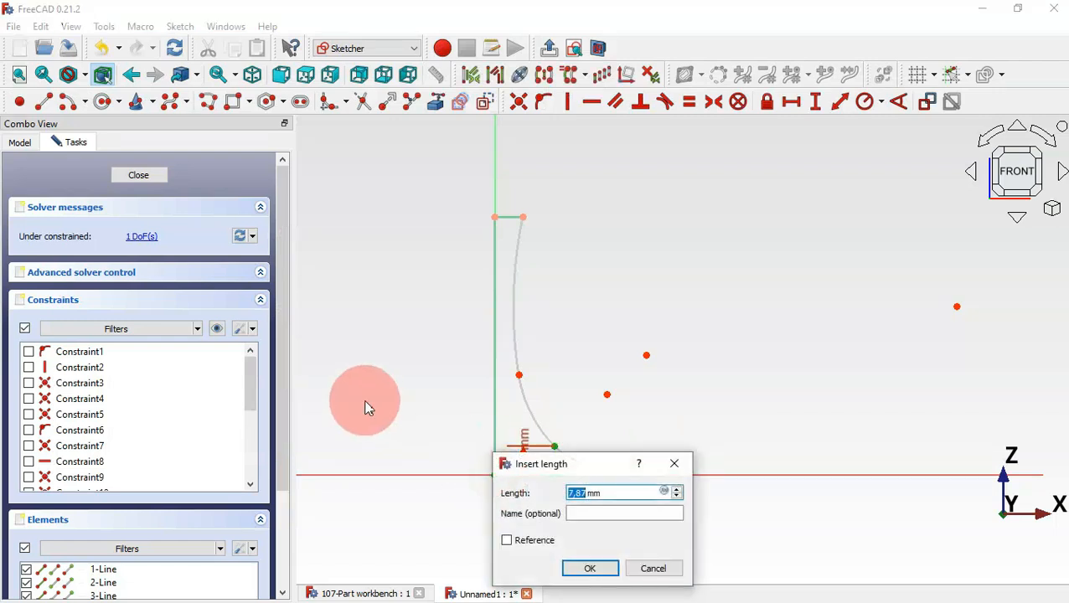
text(5)
key(Return)
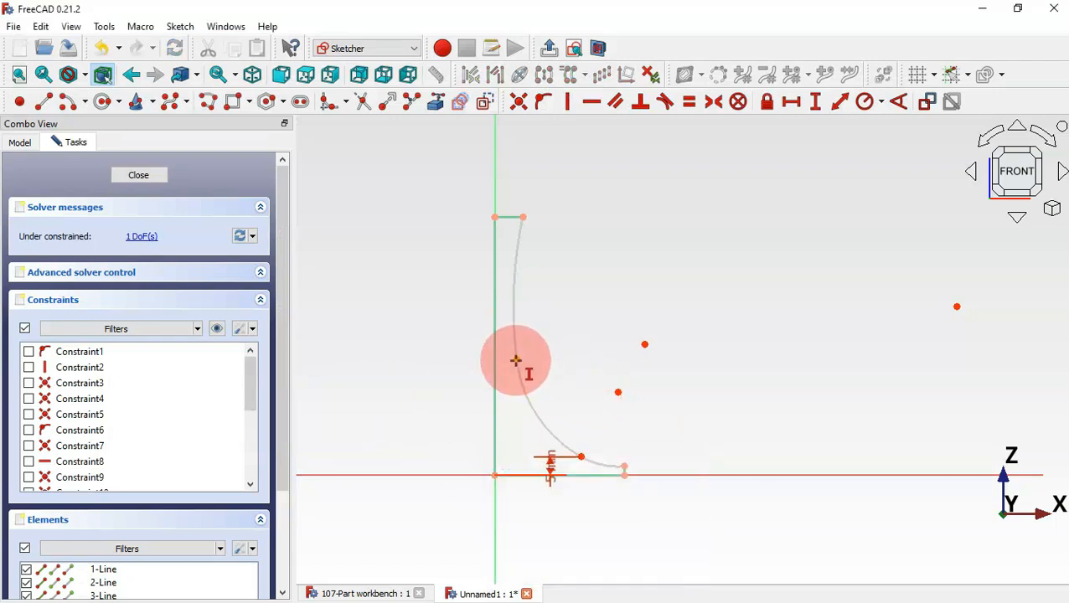
- Constrain the junction of the upper and middle arcs to 20 mm vertically from the origin per 107.pdf, and leave the sketch
click(516, 360)
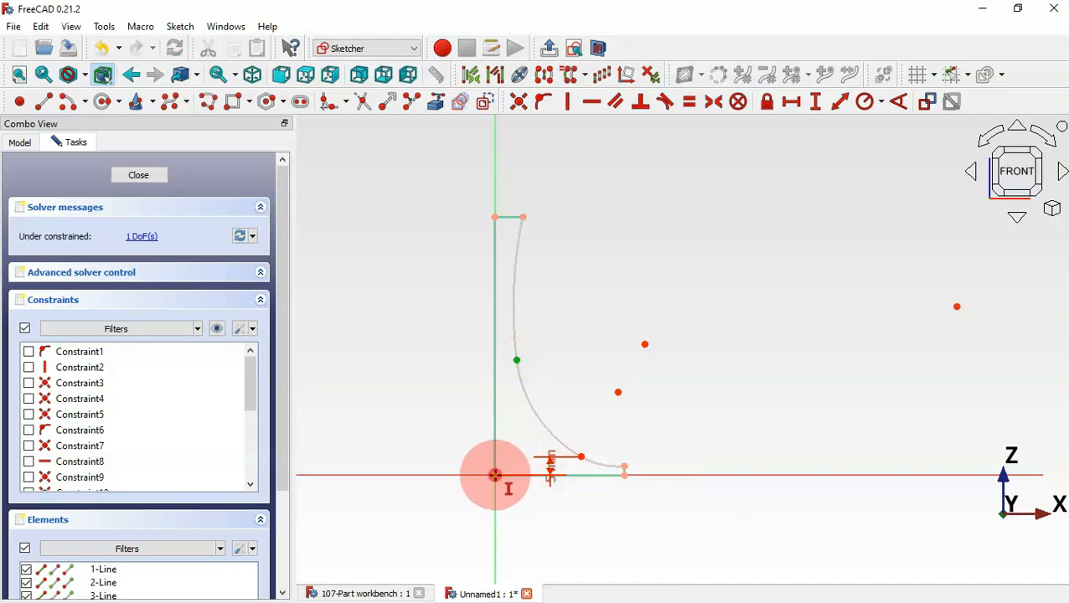
click(495, 476)
key(alt+Tab)
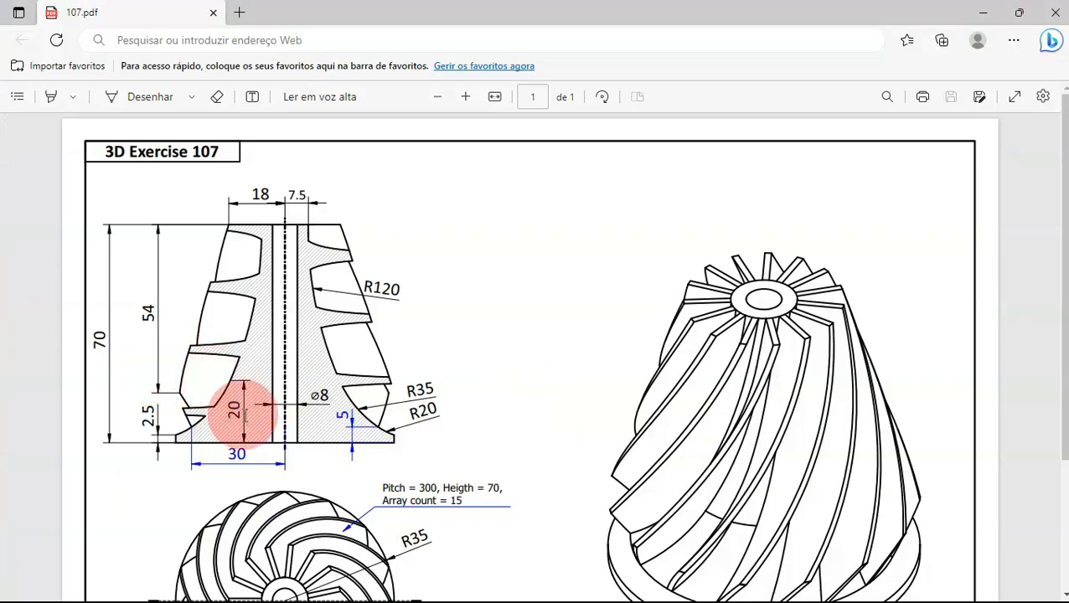
key(alt+Tab)
text(20)
key(Return)
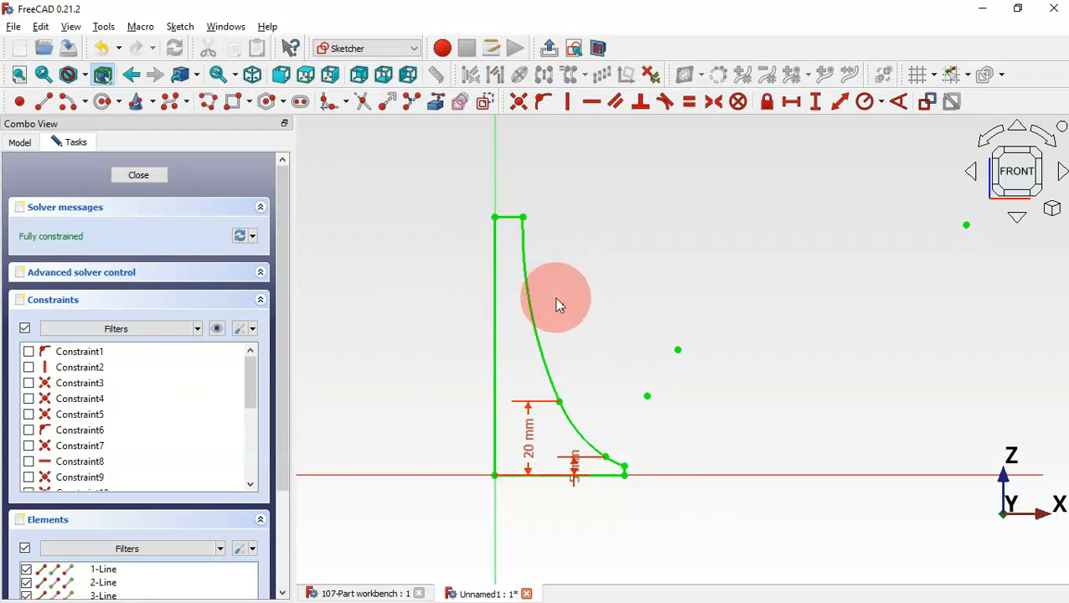
key(Escape)
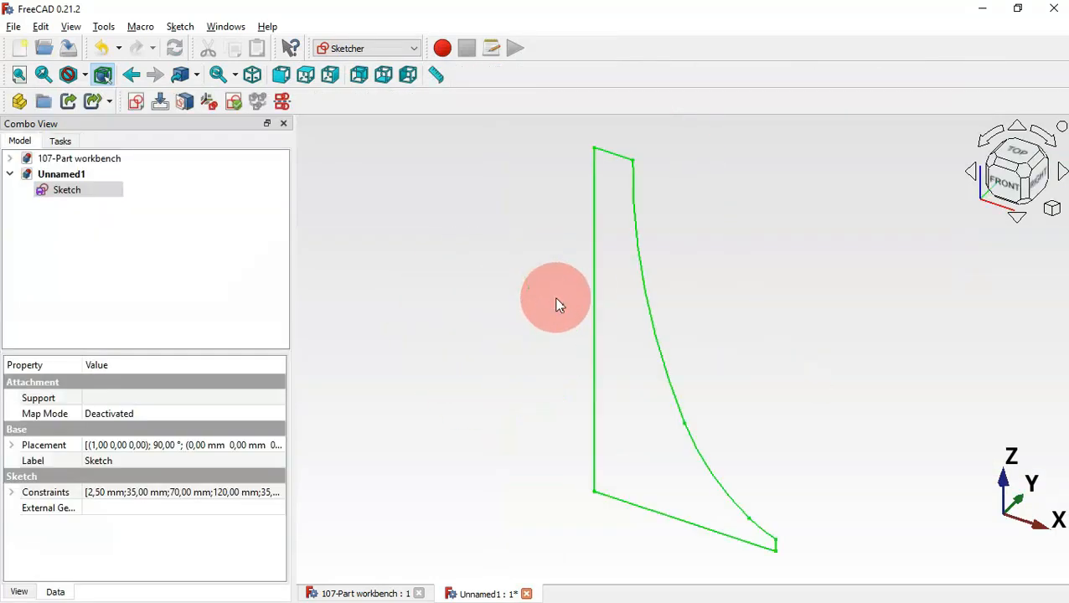
- Switch to the Part workbench
click(388, 48)
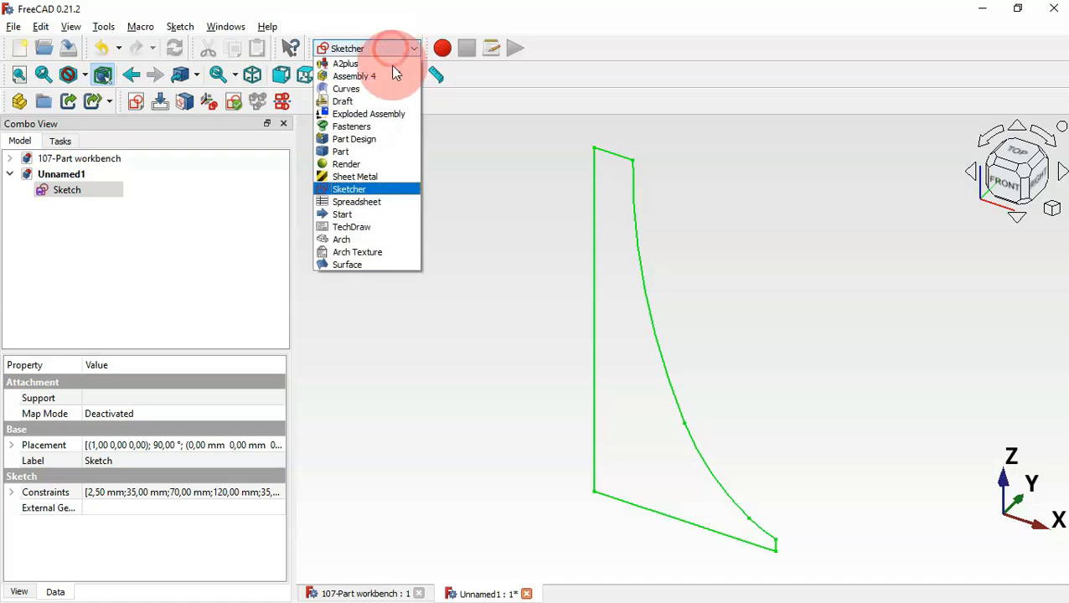
click(341, 150)
click(482, 216)
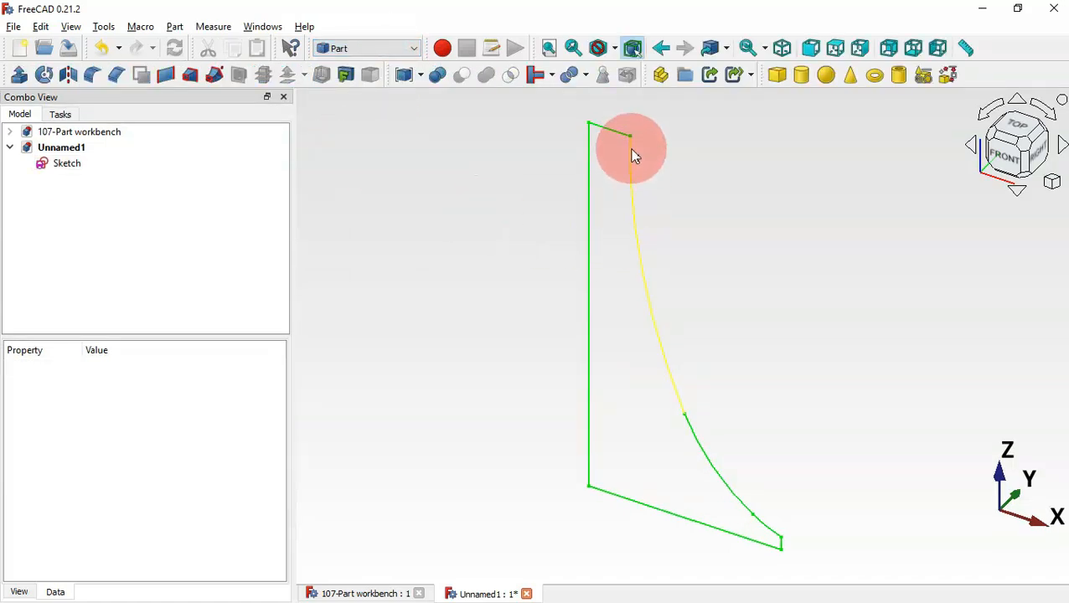
- Revolve the profile sketch 360° around the Z direction as a solid, with the revolution axis centre Z set to 1
click(80, 163)
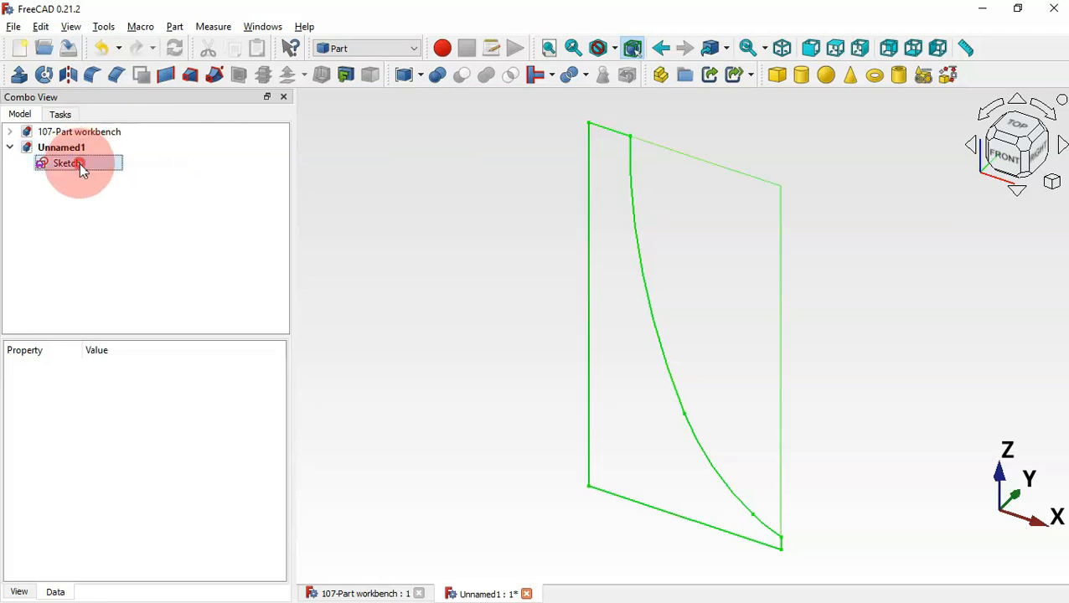
click(46, 76)
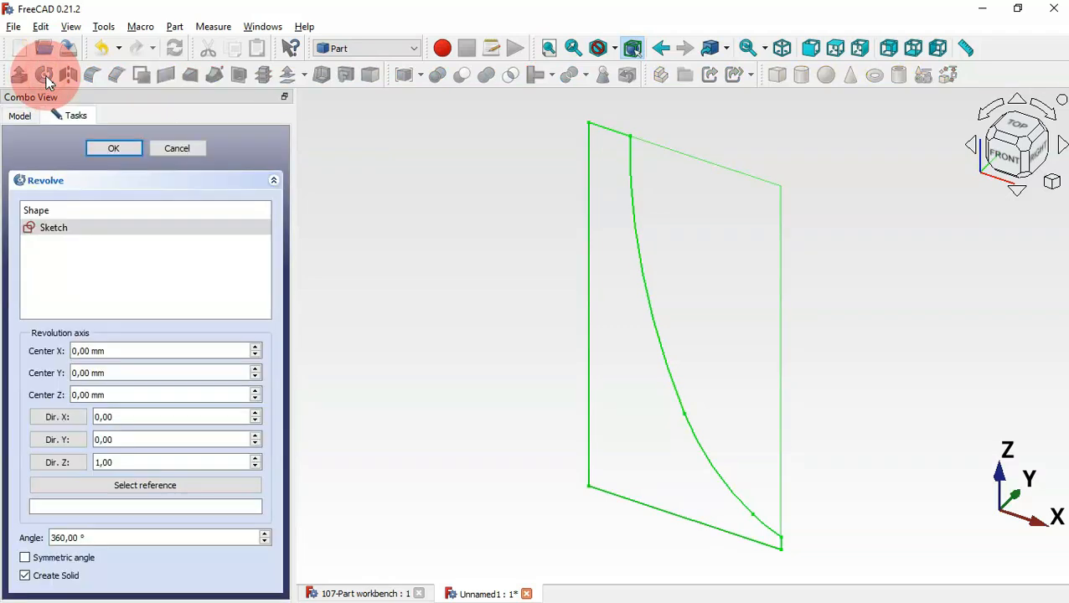
click(126, 230)
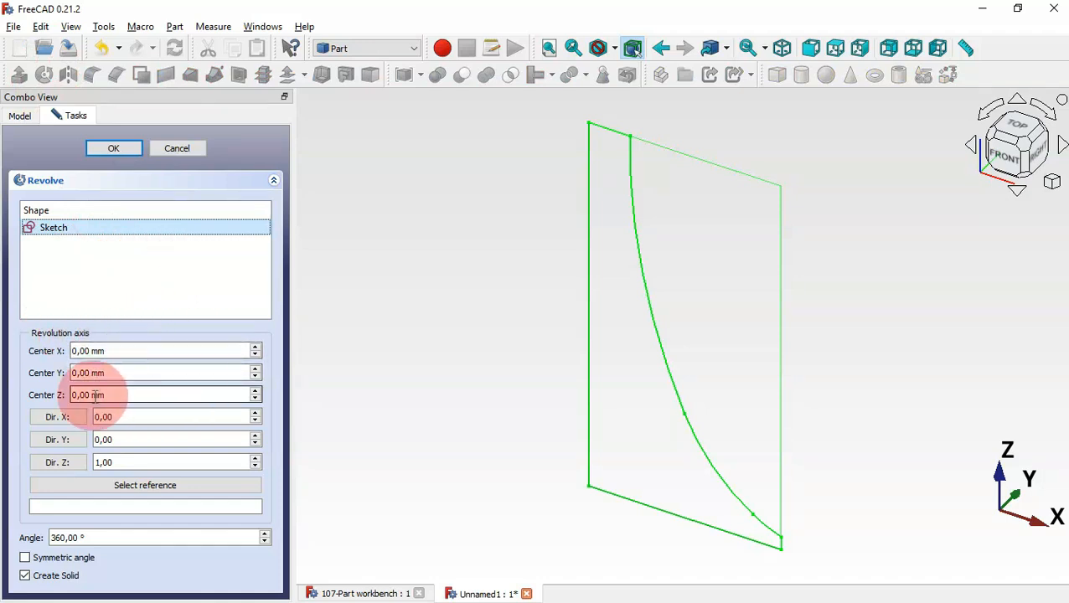
drag(119, 393, 60, 395)
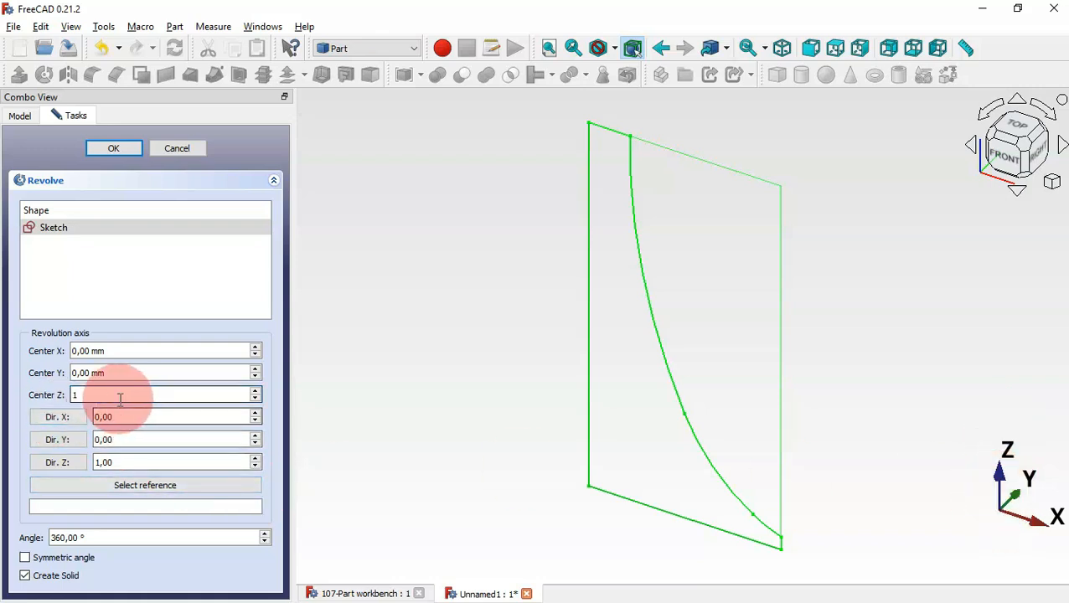
click(114, 155)
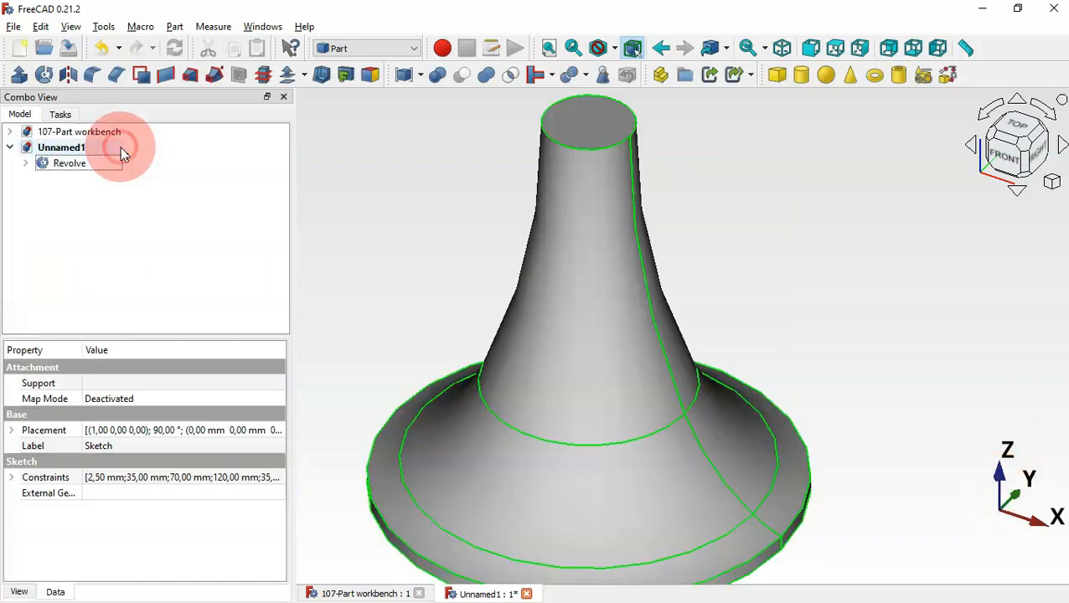
scroll(788, 234, down, 2)
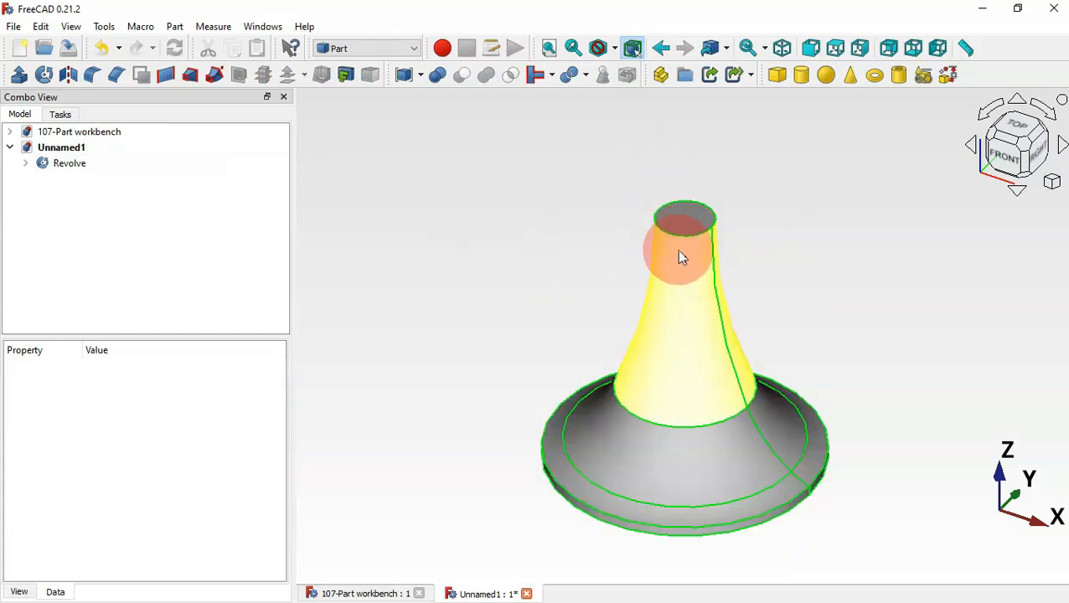
- Start a Helix geometric primitive and set its pitch to 300 mm according to the 107.pdf drawing
key(alt+Tab)
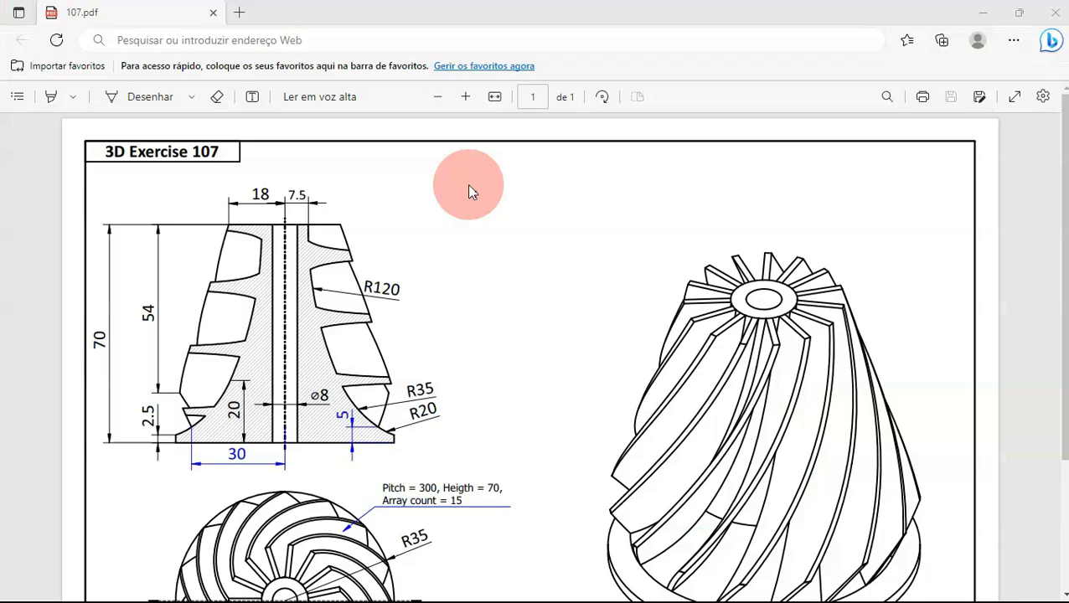
key(alt+Tab)
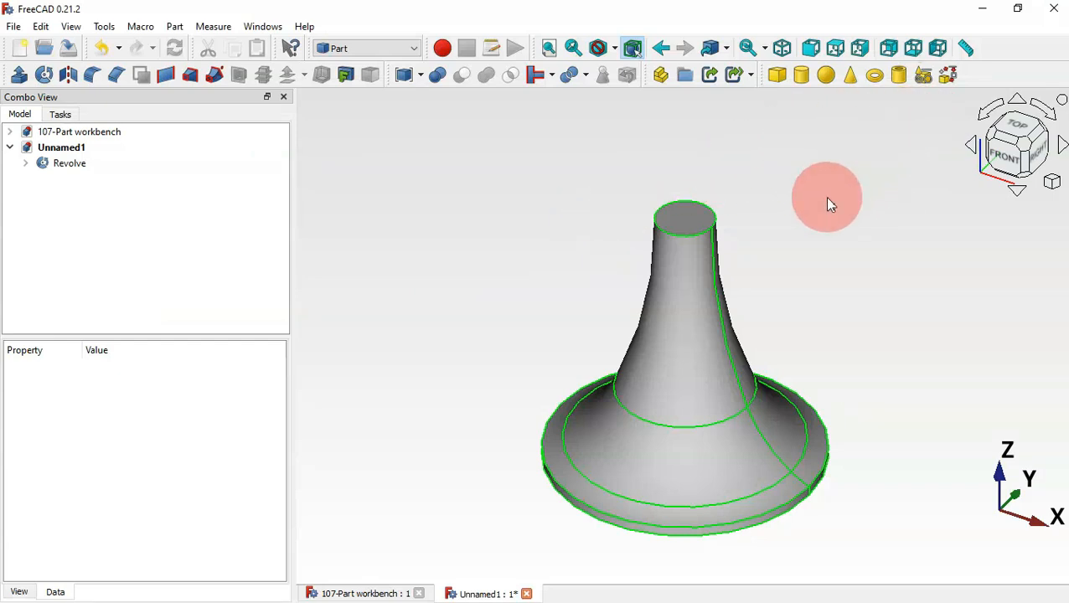
click(922, 75)
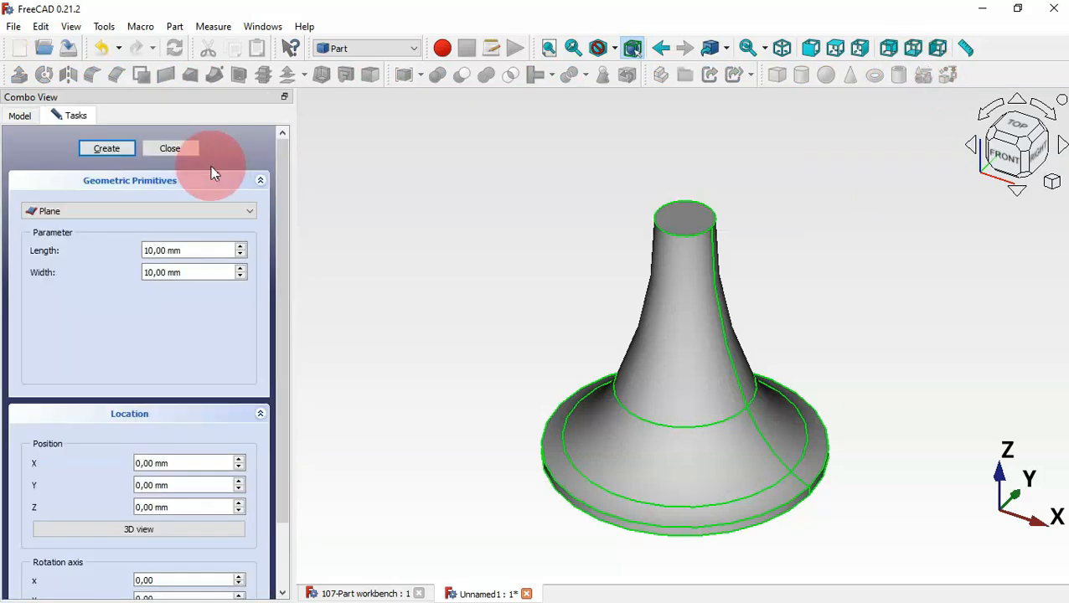
click(176, 212)
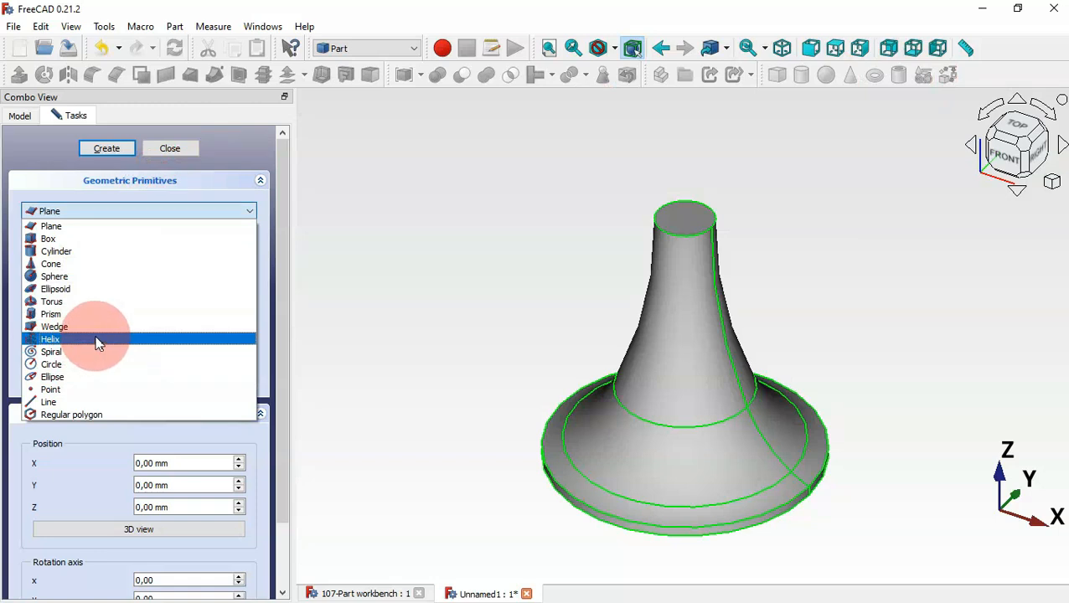
click(97, 341)
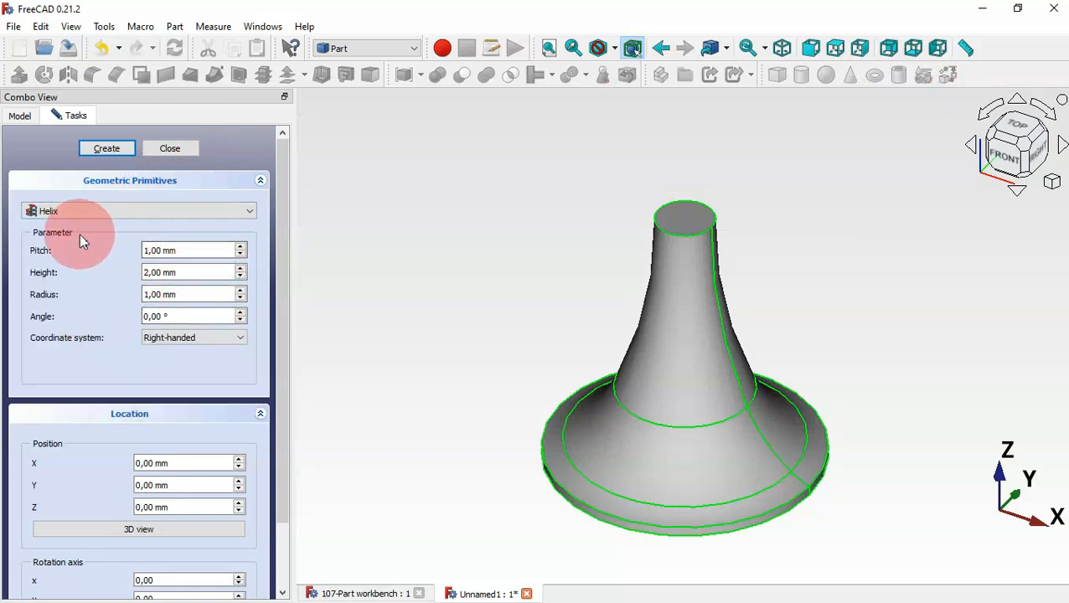
key(alt+Tab)
scroll(419, 320, down, 3)
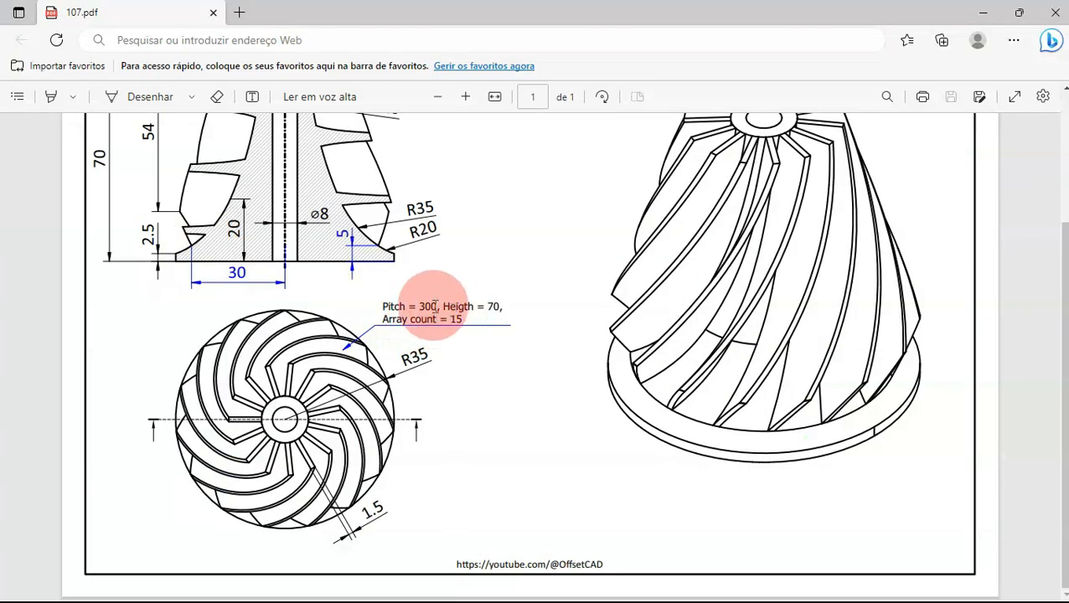
key(alt+Tab)
click(181, 249)
text(300)
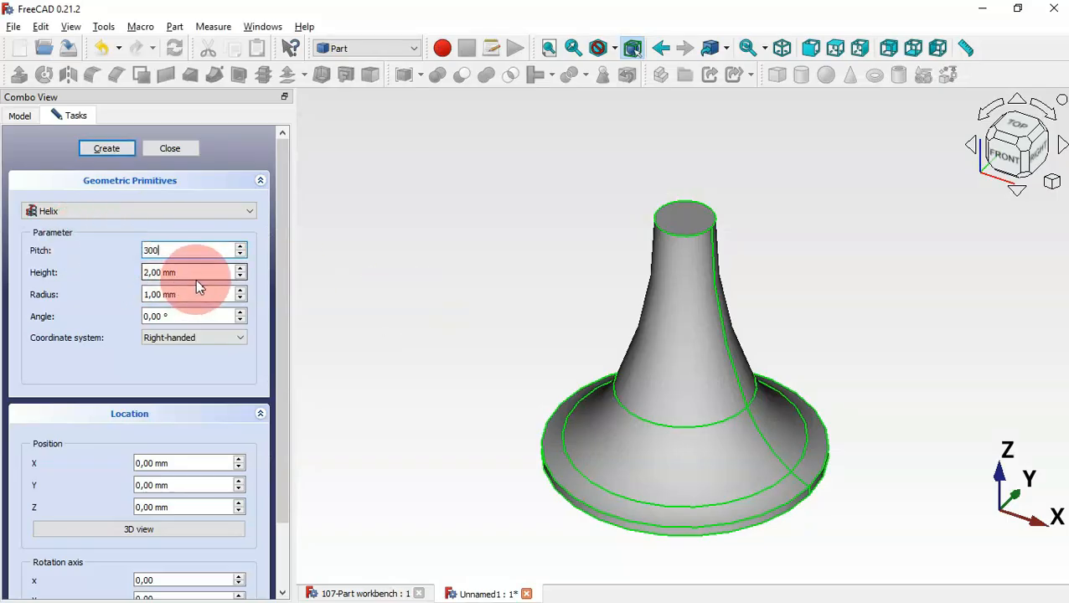
- Set the helix height to 70 mm and radius to 35 mm according to the 107.pdf drawing, and create the helix
key(alt+Tab)
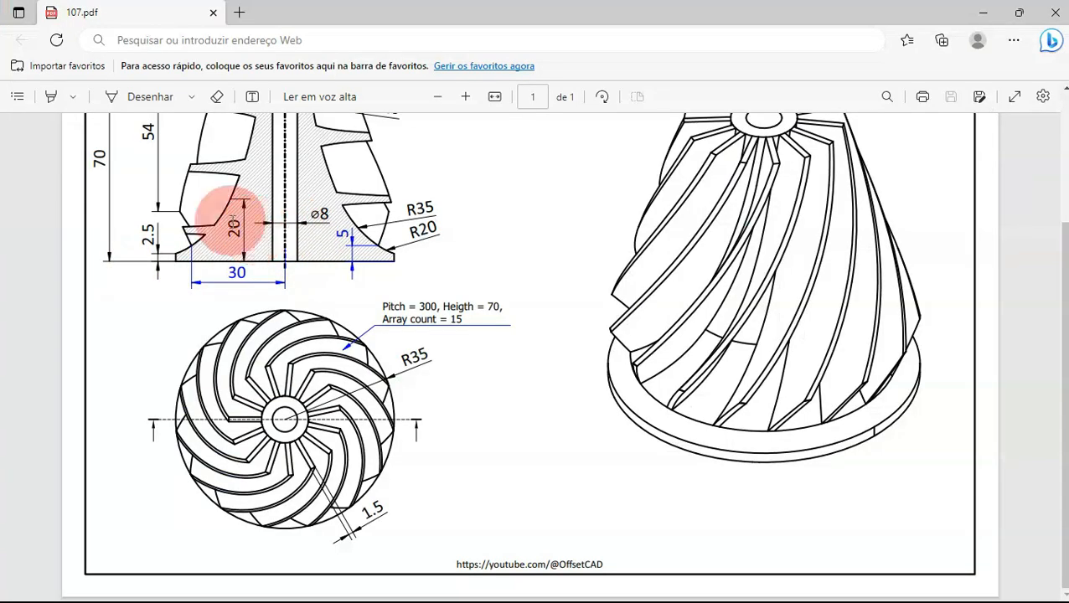
key(alt+Tab)
text(70)
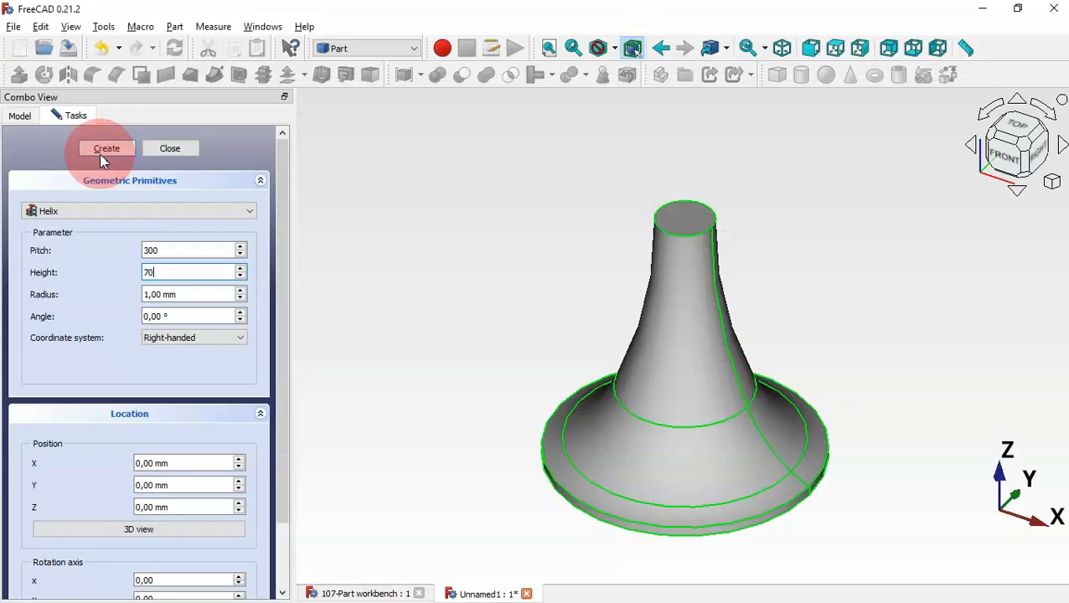
double_click(207, 294)
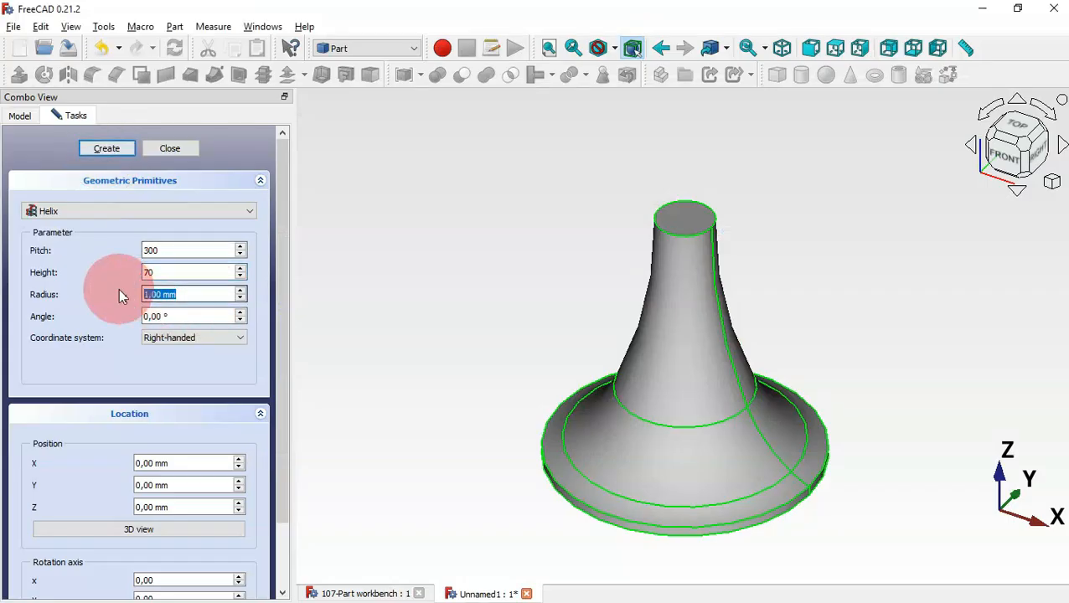
key(alt+Tab)
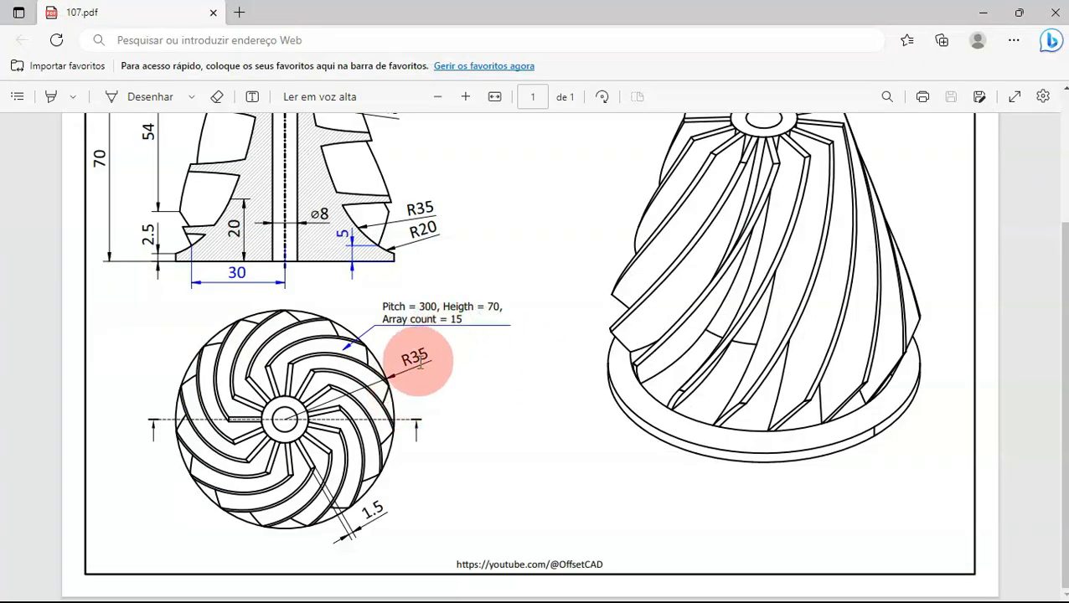
key(alt+Tab)
text(35)
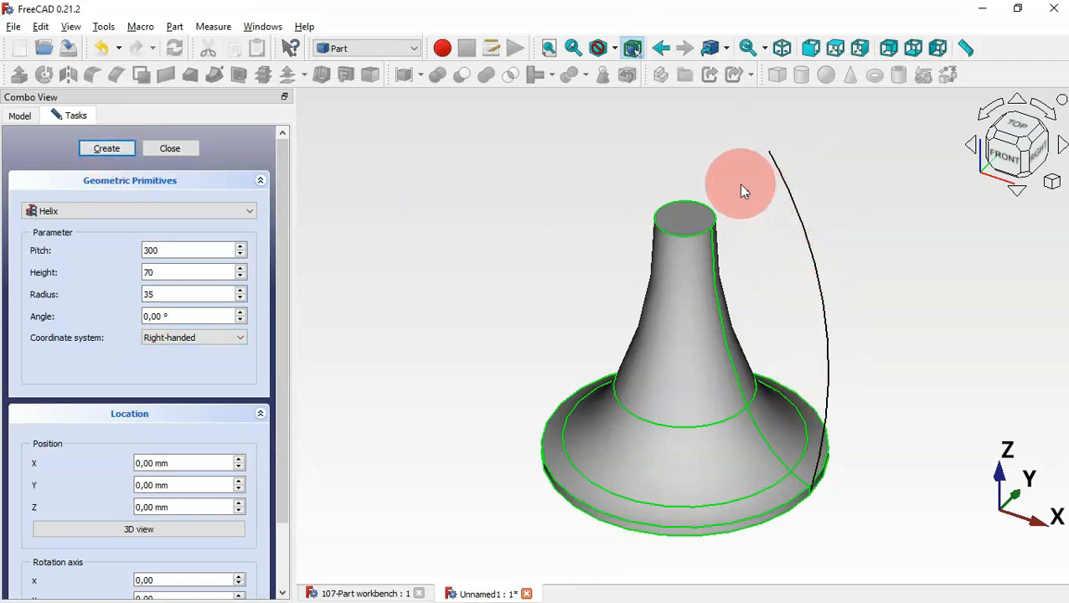
- Create a second helix with a 5 mm radius and the same pitch and height, and finish creating primitives
double_click(185, 295)
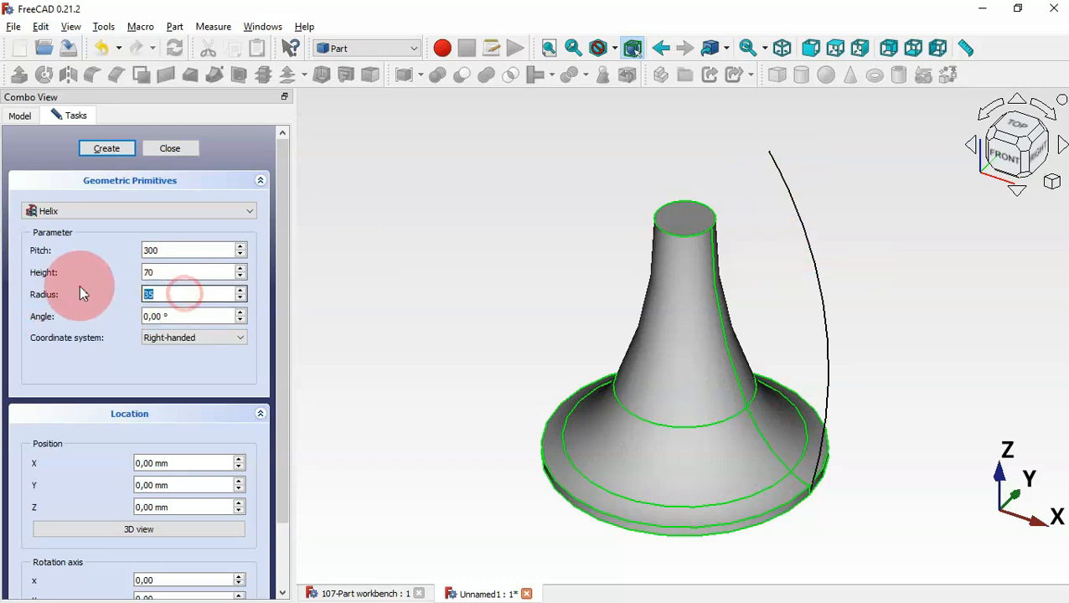
key(alt+Tab)
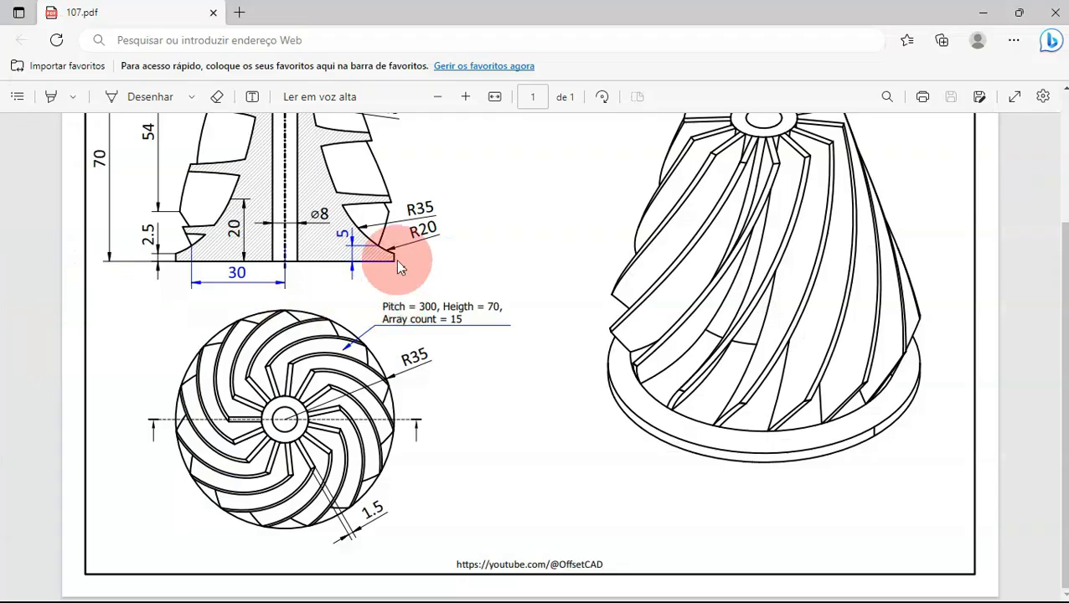
scroll(398, 267, up, 3)
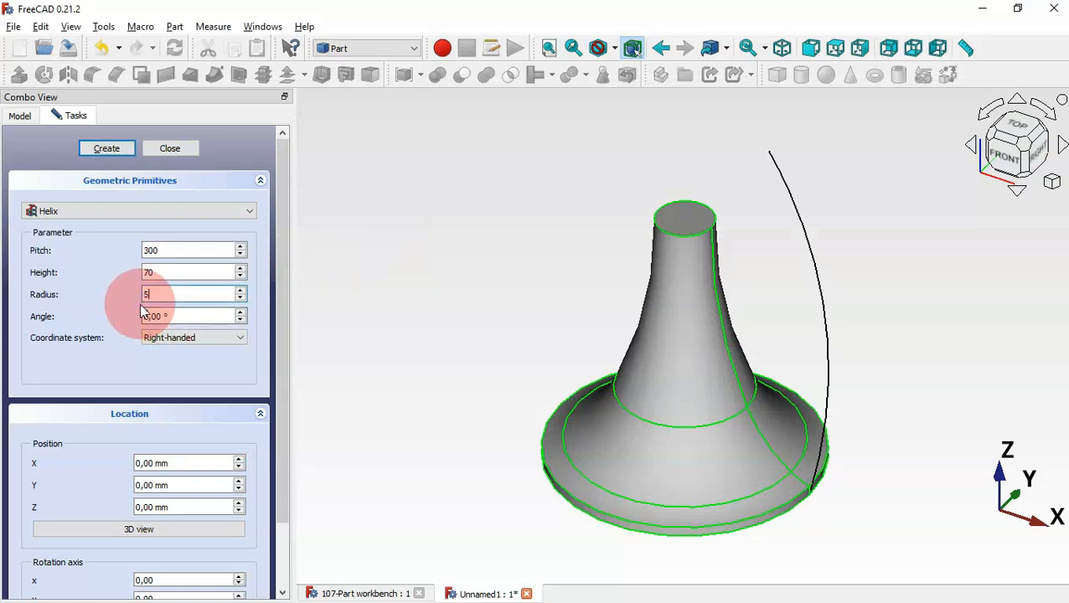
click(113, 152)
click(158, 151)
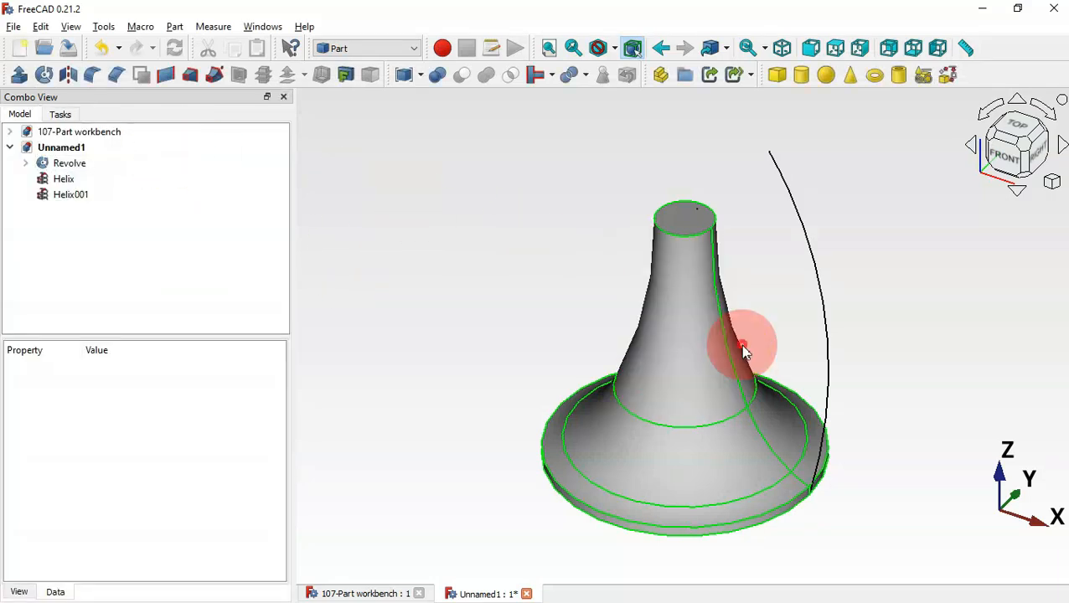
- Hide the revolved hub to examine the two helix curves on their own, and show the hub again
click(683, 342)
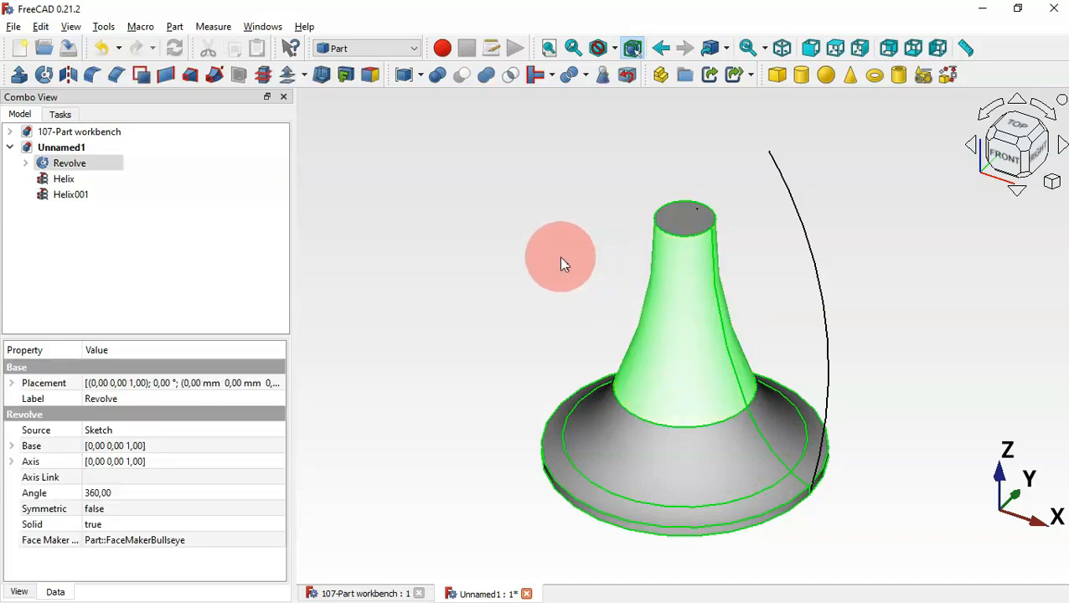
key(space)
click(624, 284)
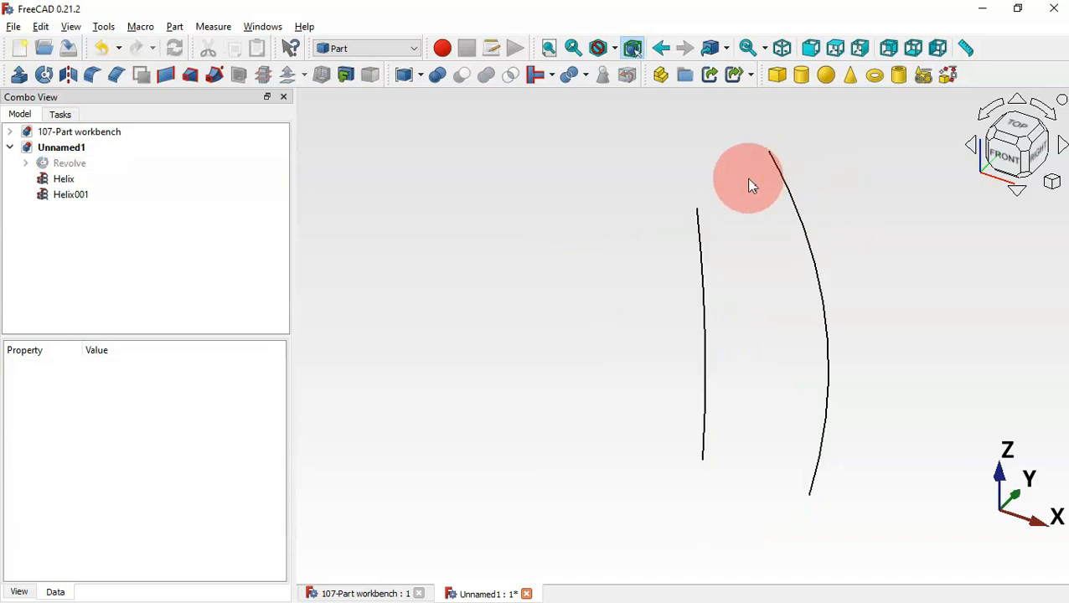
click(626, 266)
key(v)
key(f)
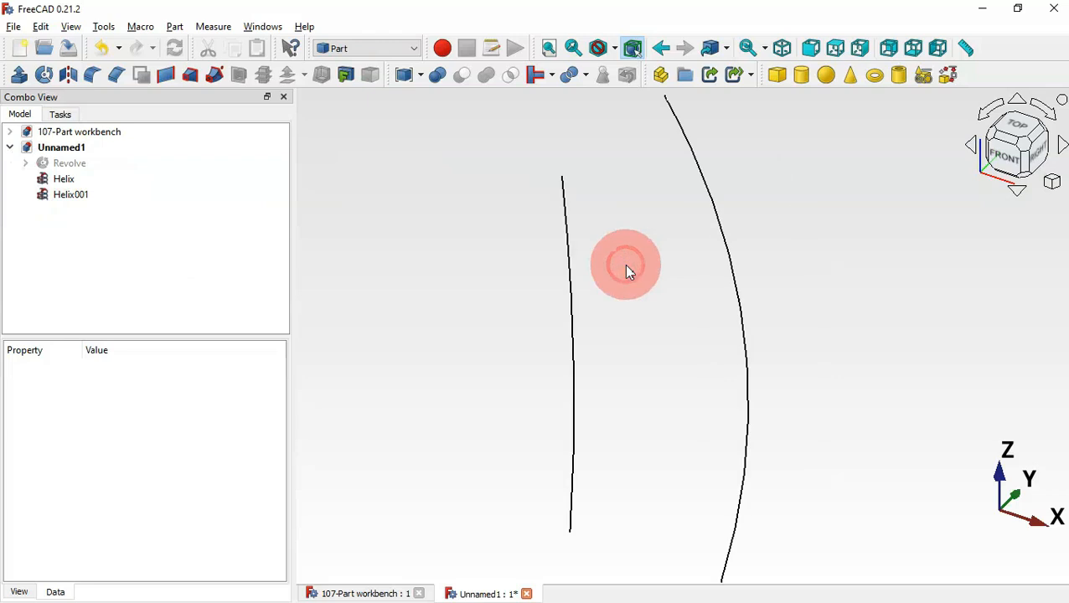
click(95, 171)
key(space)
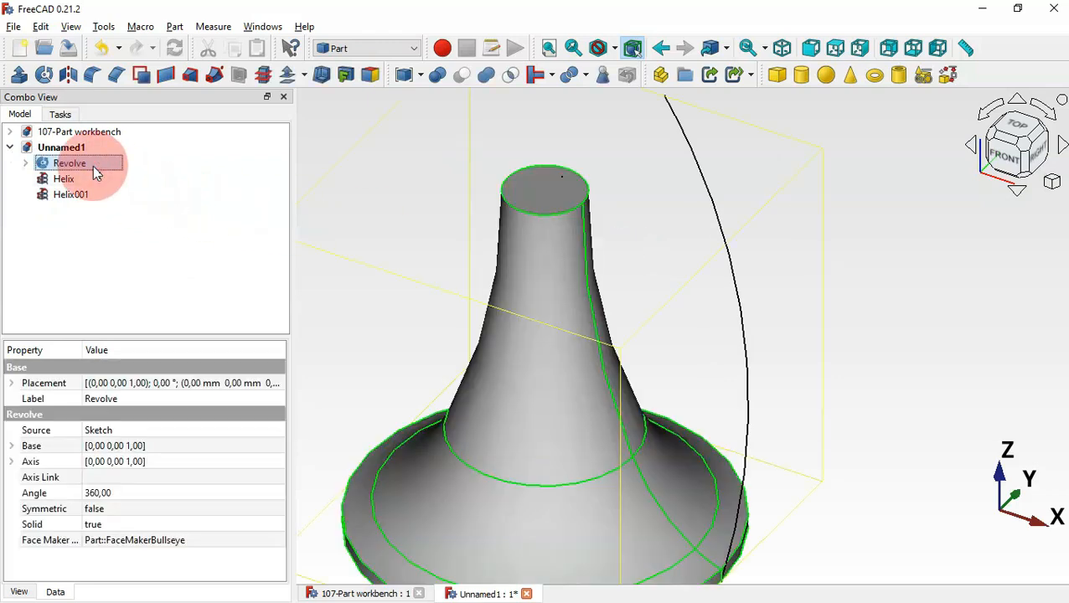
click(487, 227)
key(v)
key(f)
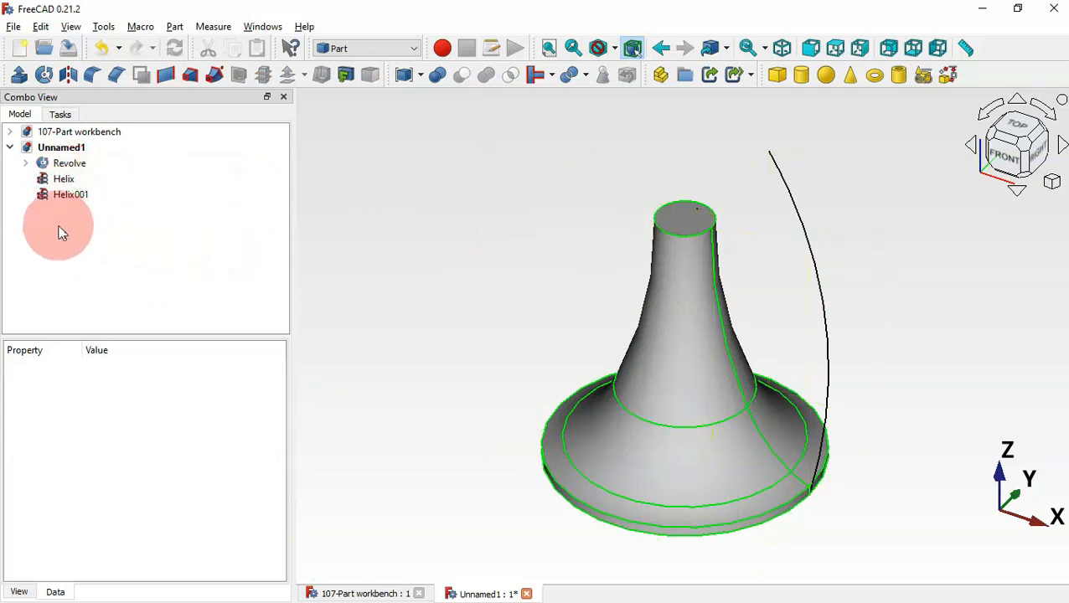
- Create a ruled surface between the 5 mm radius and 35 mm radius helices
click(69, 195)
ctrl+click(65, 178)
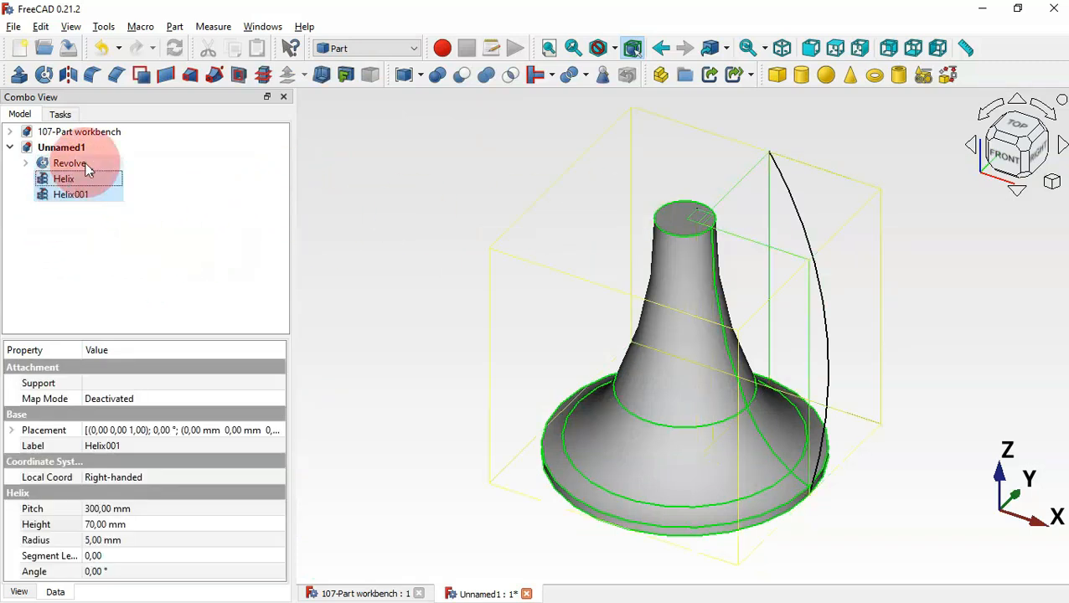
click(167, 76)
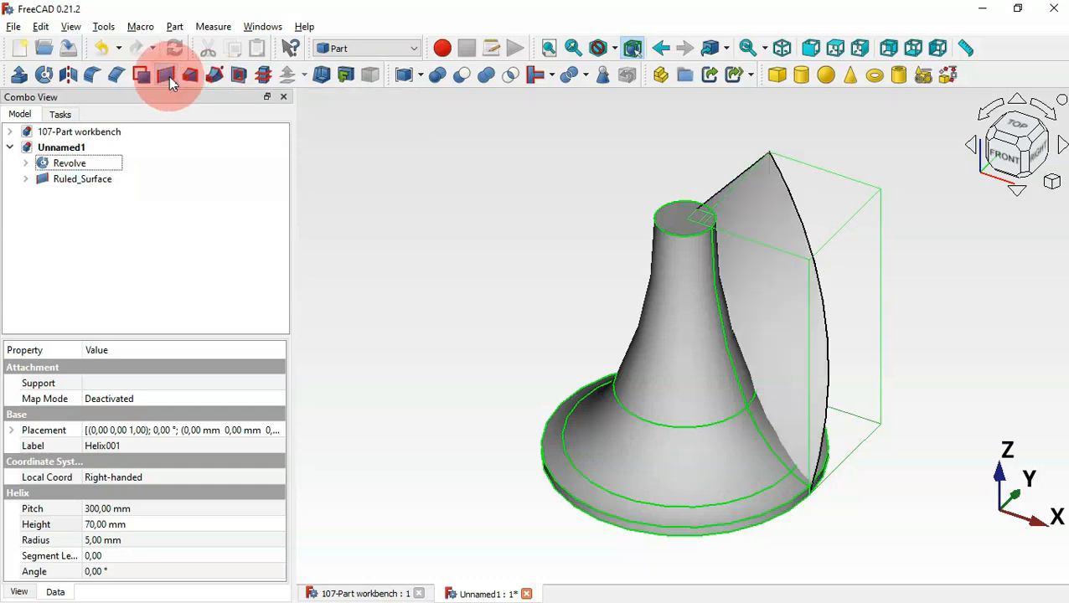
drag(873, 234, 752, 216)
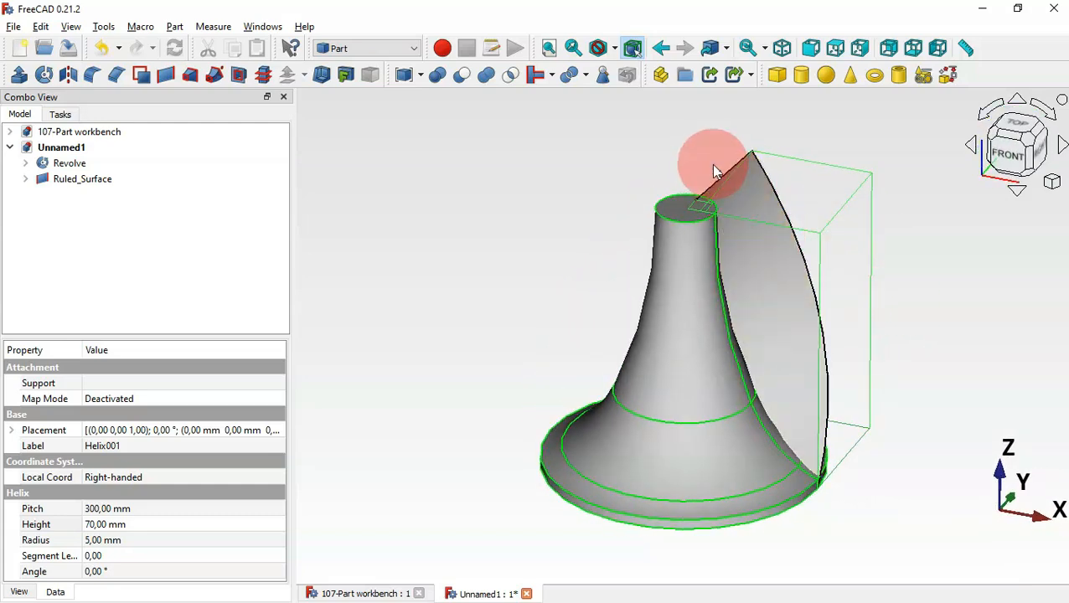
click(546, 159)
- Start a 3D Offset of the ruled surface and set its distance to 1.5 mm according to the 107.pdf drawing
click(102, 179)
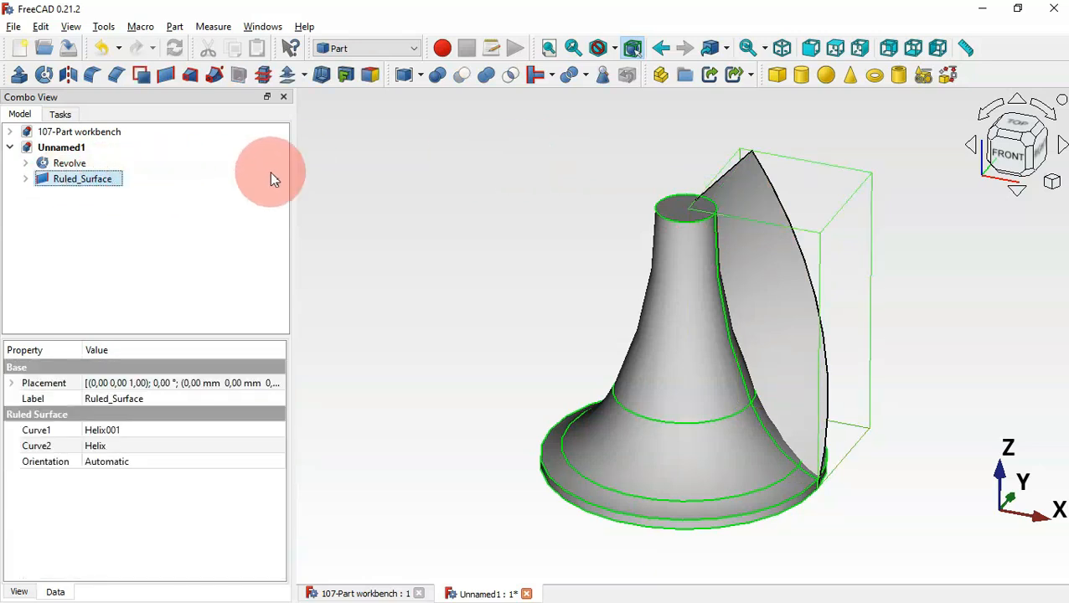
click(305, 78)
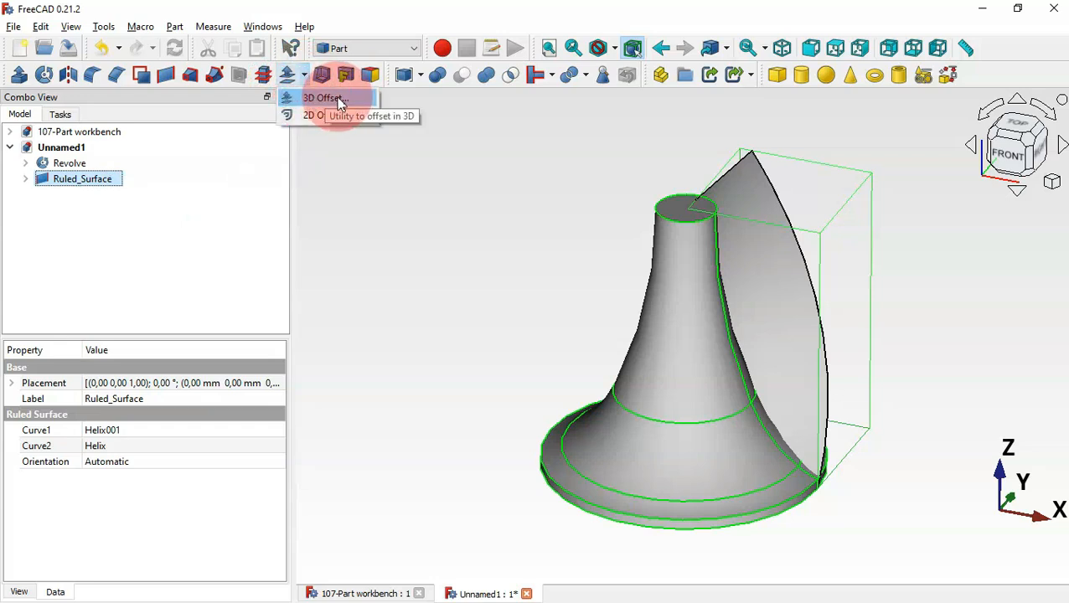
click(334, 97)
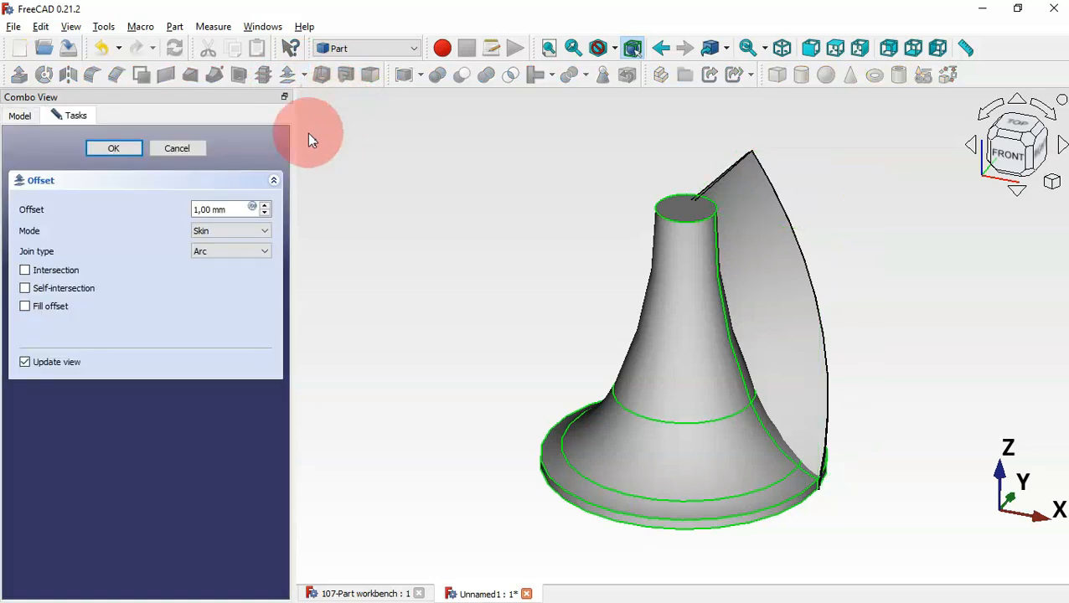
click(237, 209)
drag(237, 209, 147, 208)
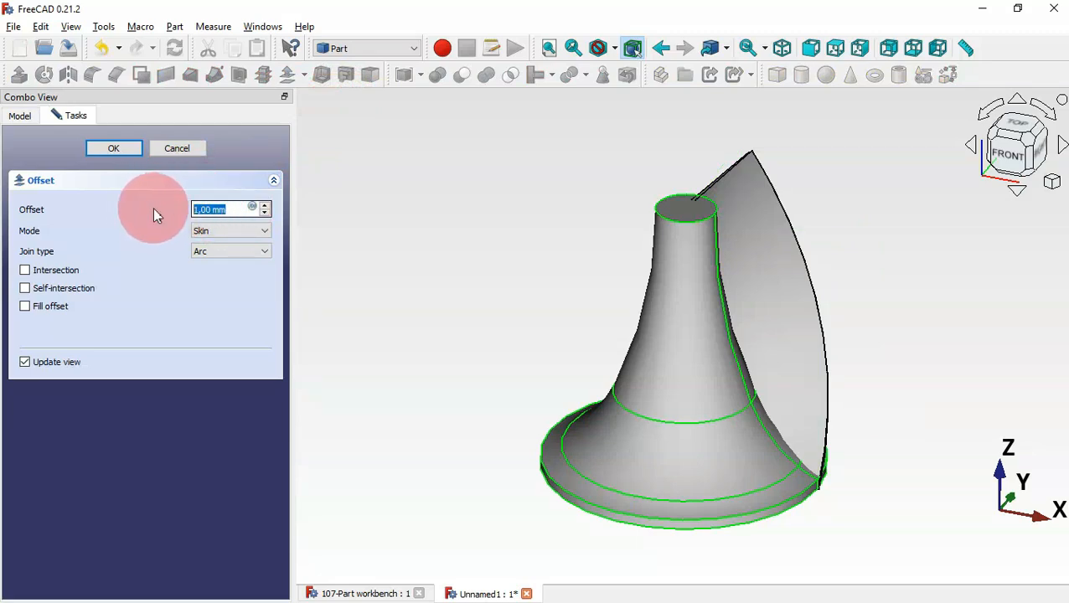
key(alt+Tab)
scroll(418, 366, down, 3)
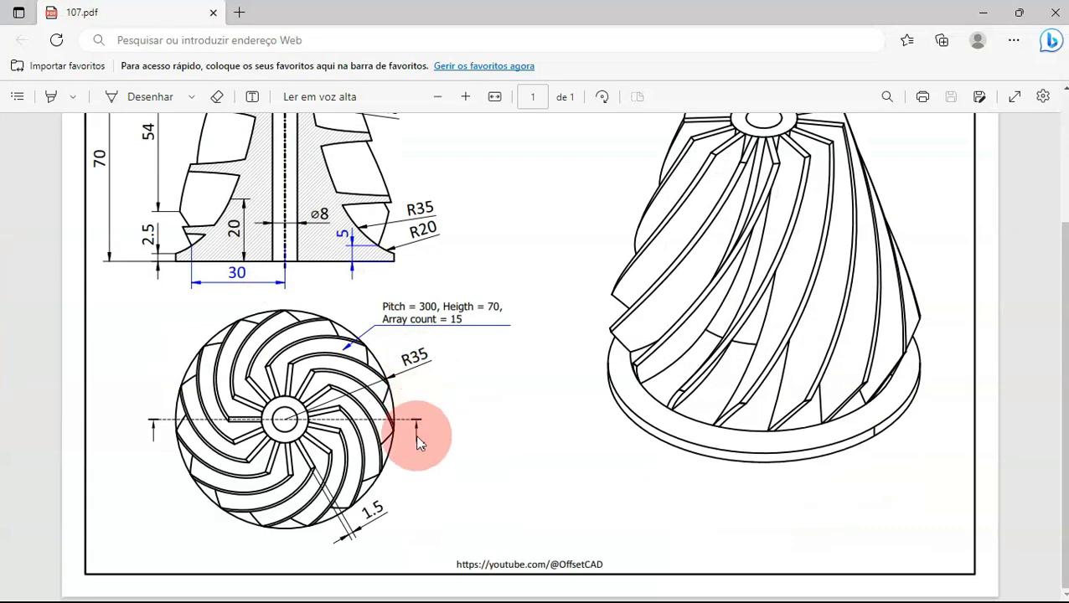
key(alt+Tab)
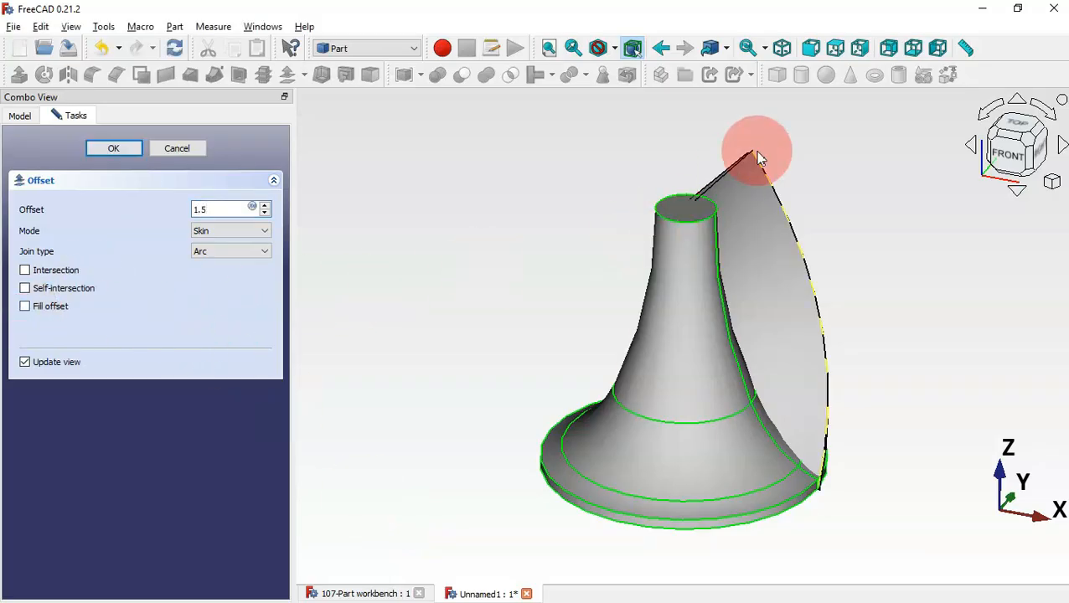
- Fill the gap between the ruled surface and its offset, and create the thickened blade
scroll(759, 158, up, 1)
scroll(760, 160, down, 1)
middle_drag(760, 160, 852, 239)
scroll(773, 136, up, 4)
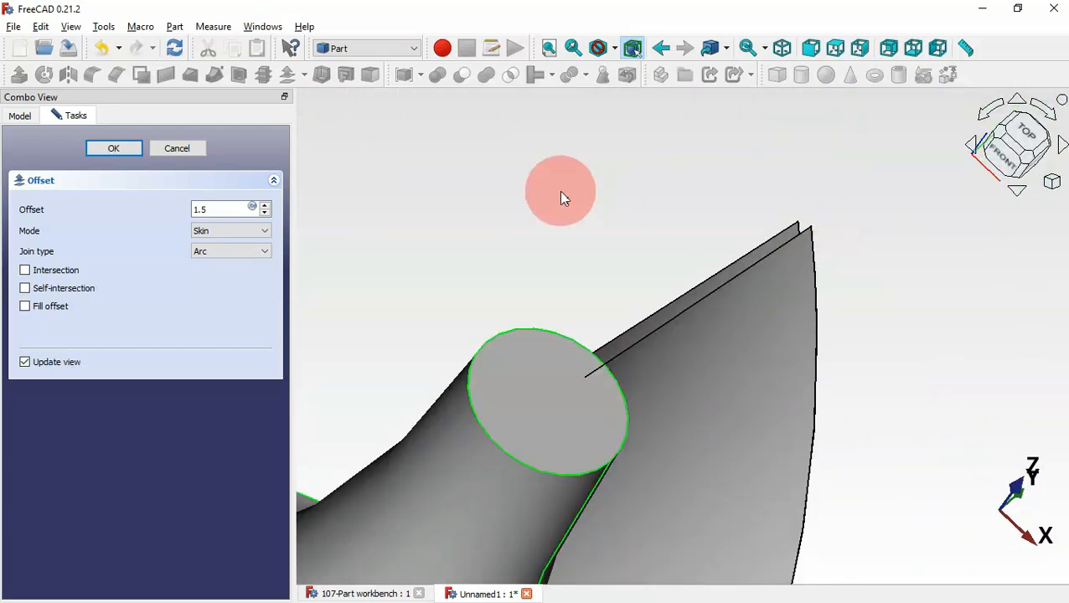
click(52, 306)
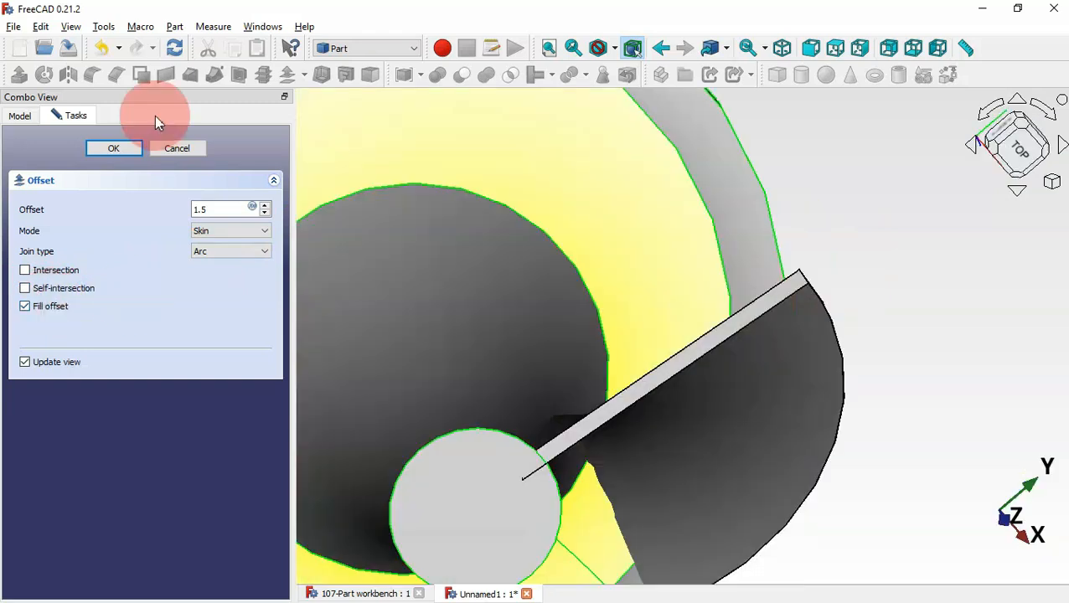
click(128, 149)
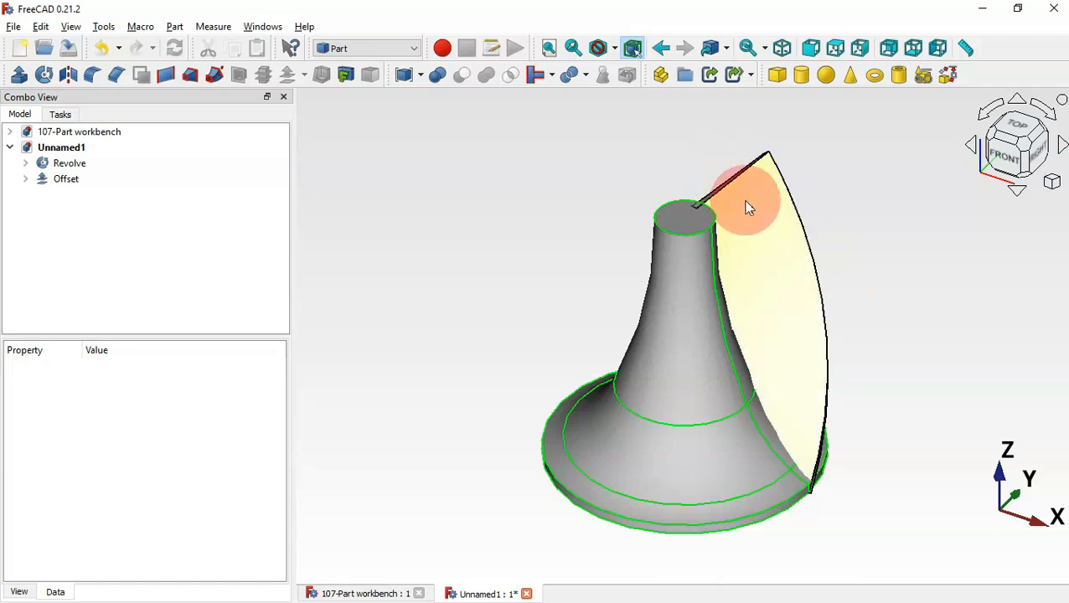
- Switch to the Draft workbench and turn off the grid display
click(375, 38)
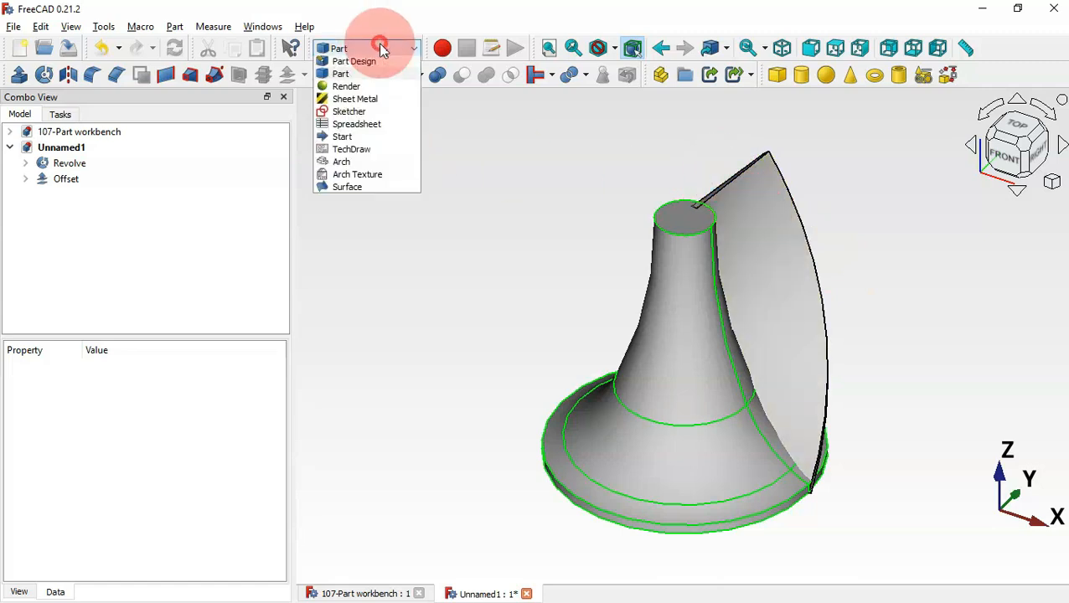
click(353, 101)
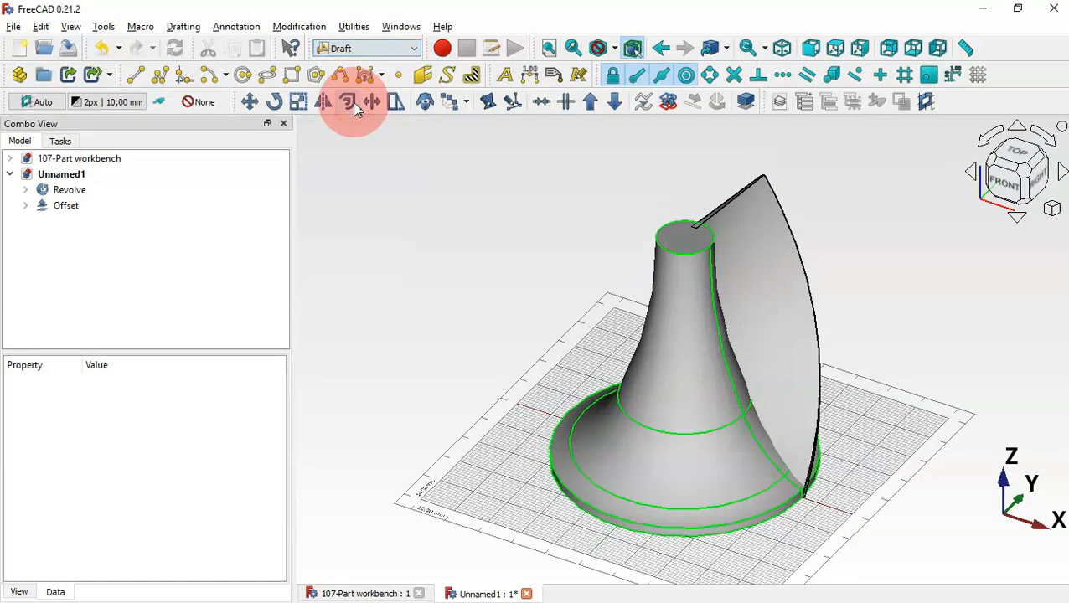
click(980, 75)
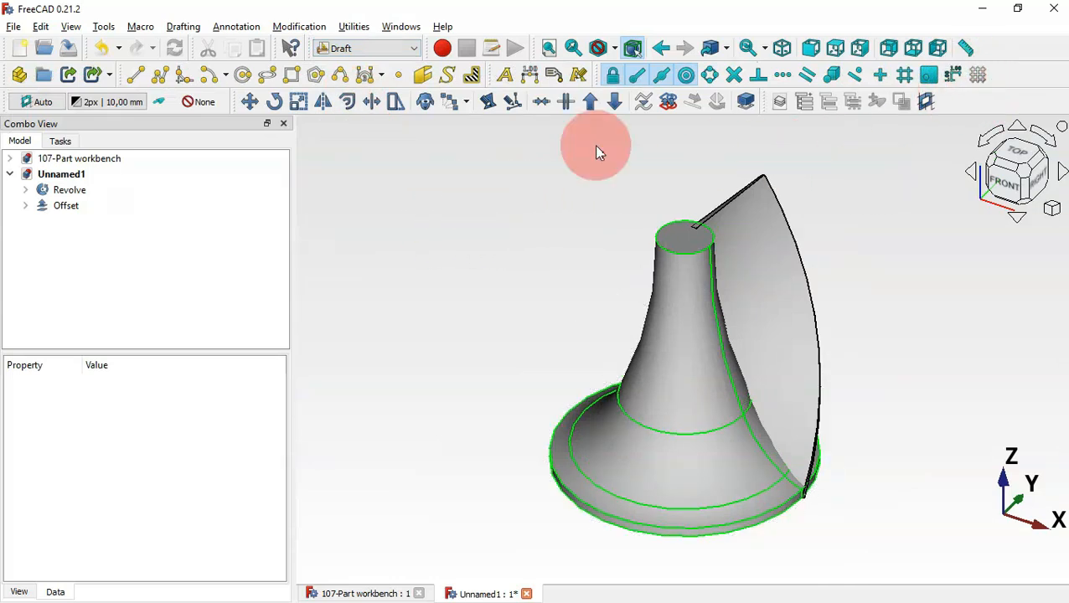
- Start a polar array of the offset blade and set the number of elements to 15 according to the 107.pdf drawing
click(75, 211)
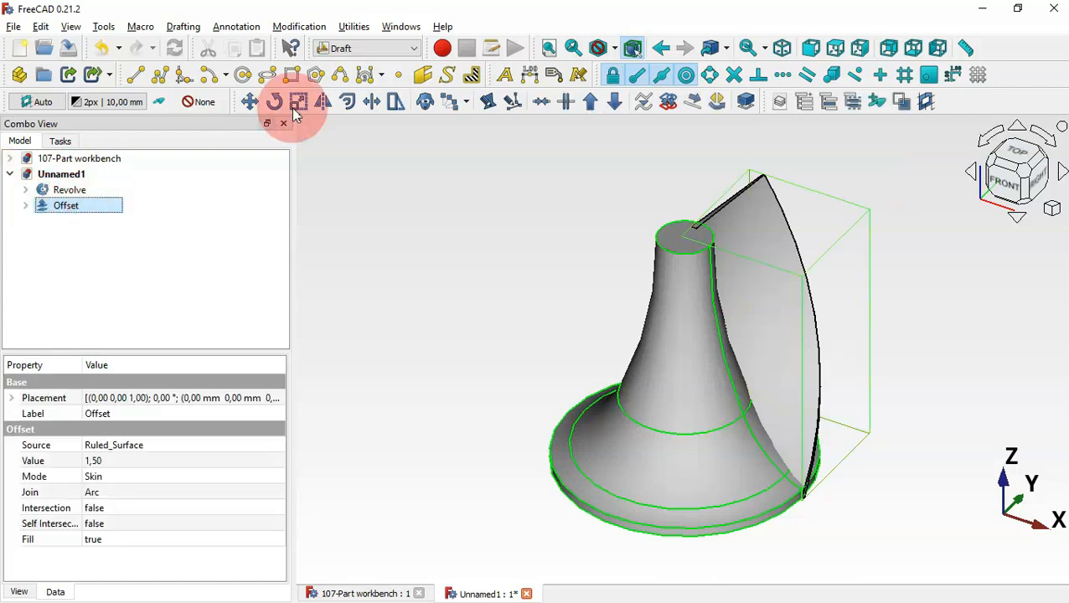
click(467, 104)
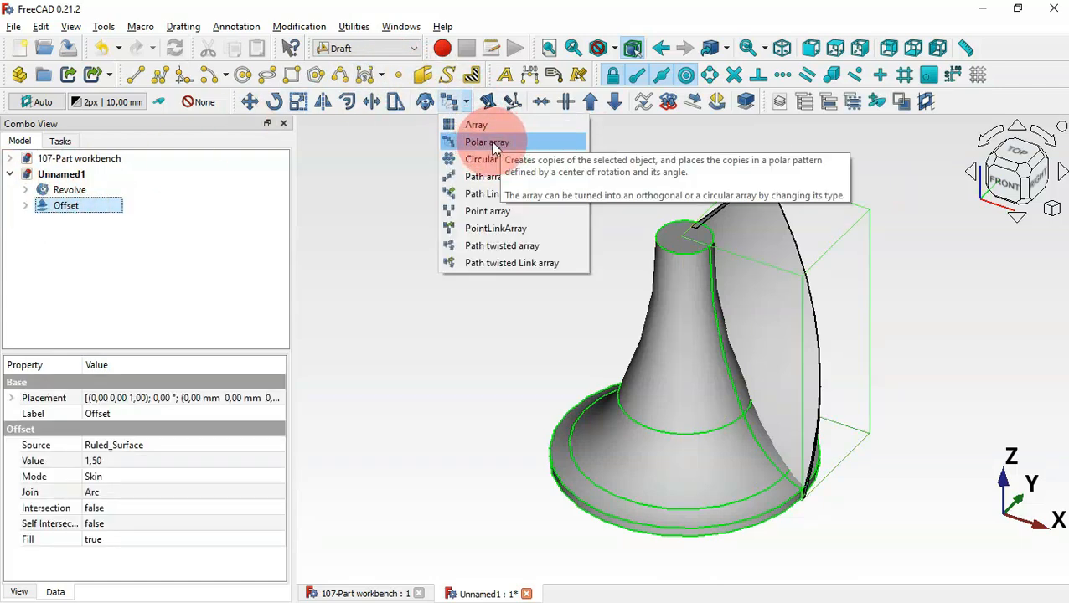
click(494, 144)
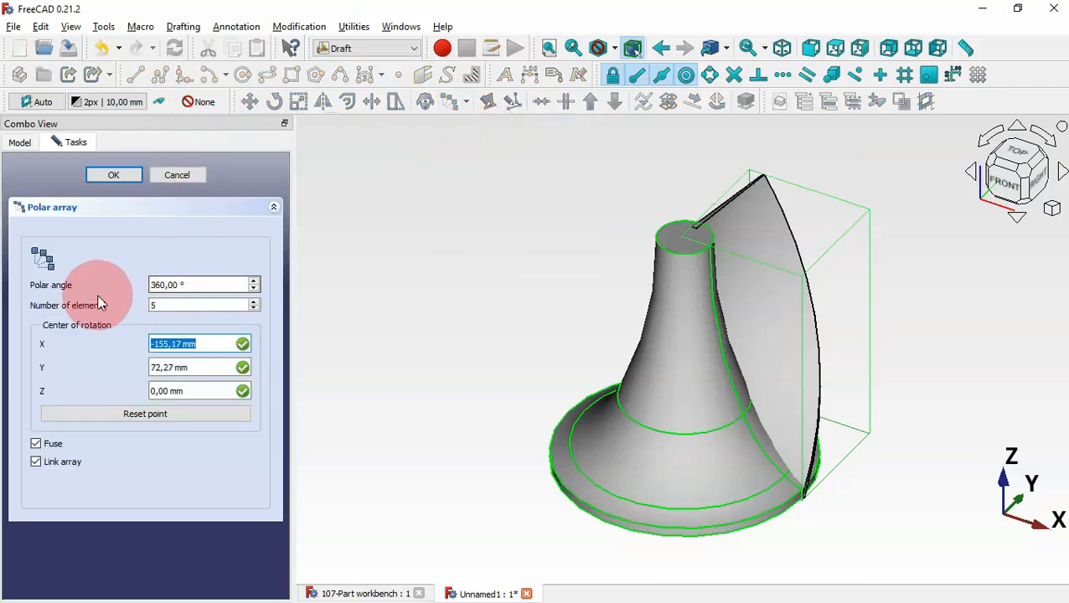
double_click(174, 305)
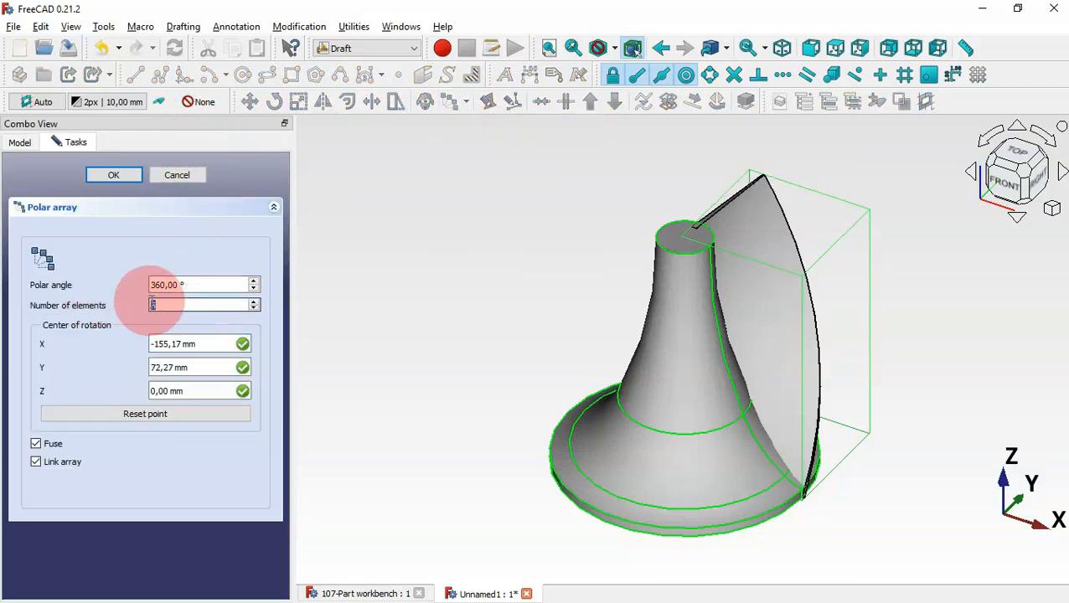
key(alt+Tab)
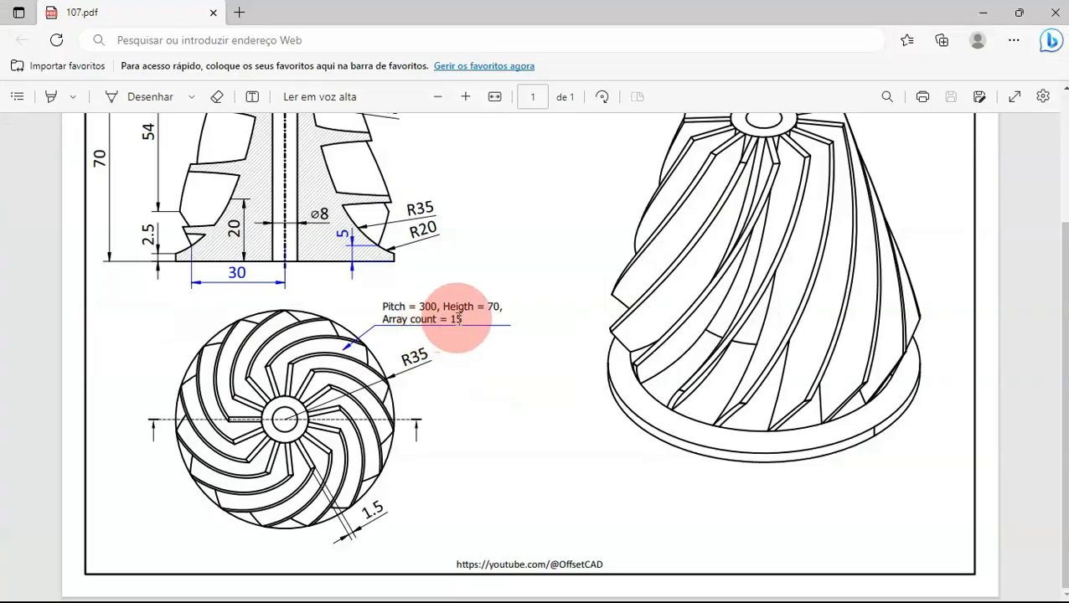
key(alt+Tab)
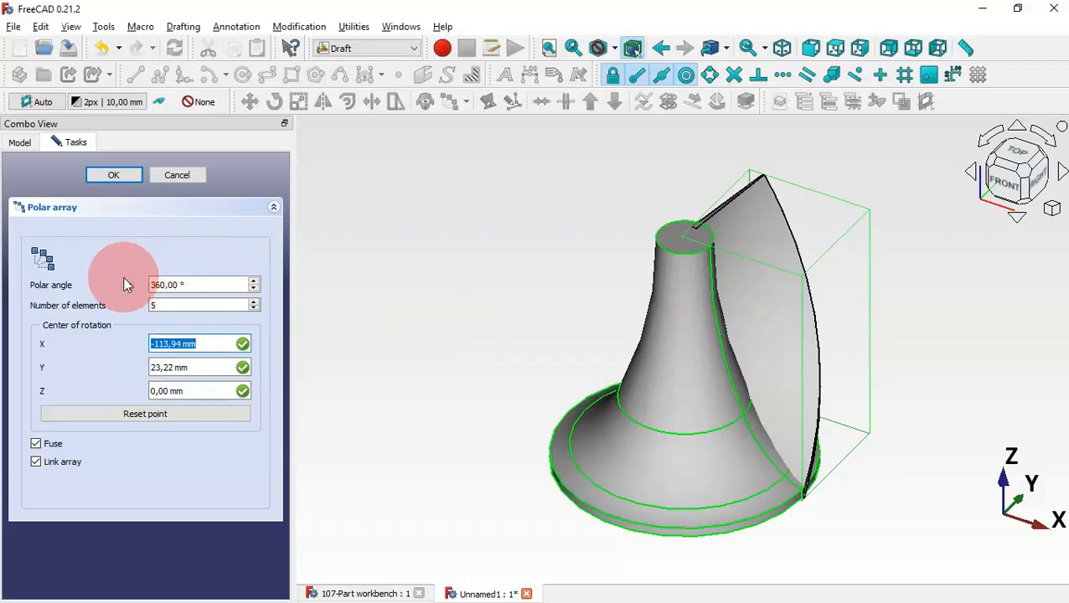
key(shift+Tab)
text(15)
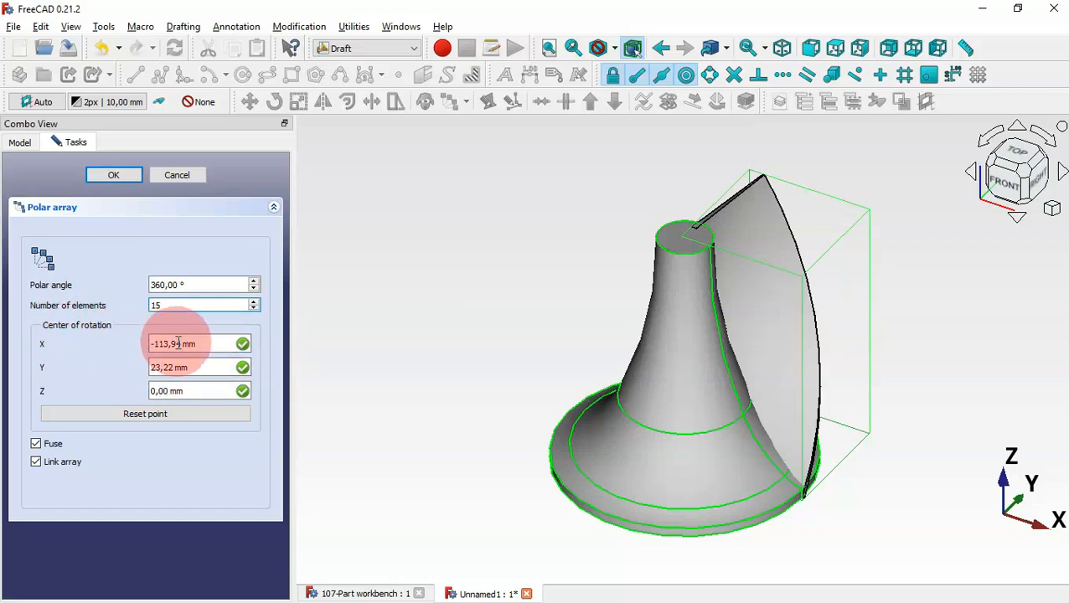
- Set the array's centre of rotation to 0 mm in X and Y, and create the polar array
triple_click(211, 344)
triple_click(208, 367)
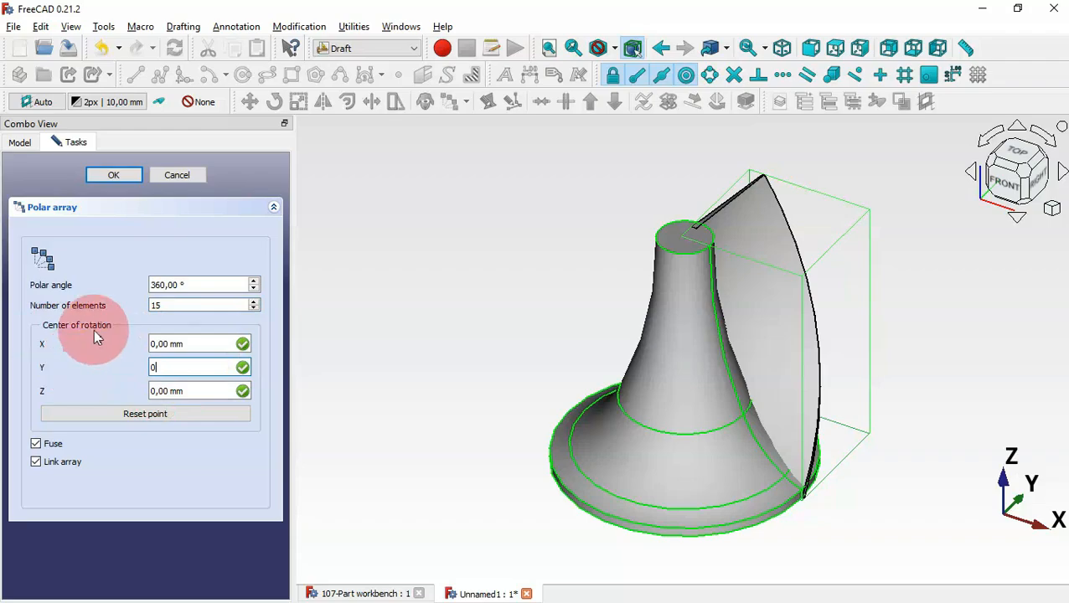
click(121, 178)
drag(875, 224, 869, 388)
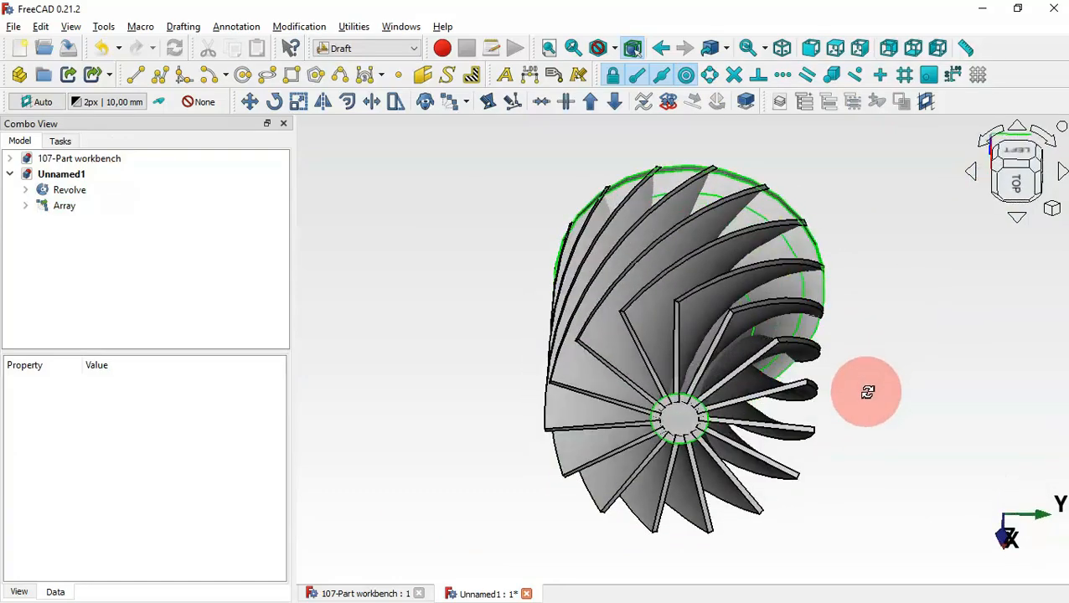
- Switch to the Part workbench, fuse the blade array with the revolved hub, and recompute the document
click(392, 52)
click(360, 154)
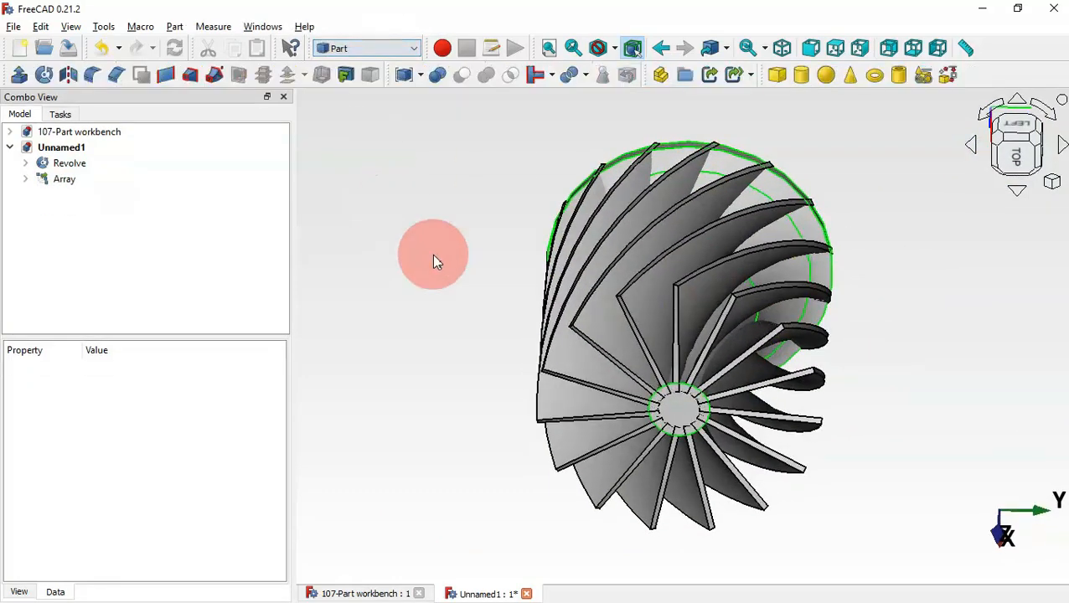
drag(432, 255, 861, 207)
drag(861, 207, 539, 237)
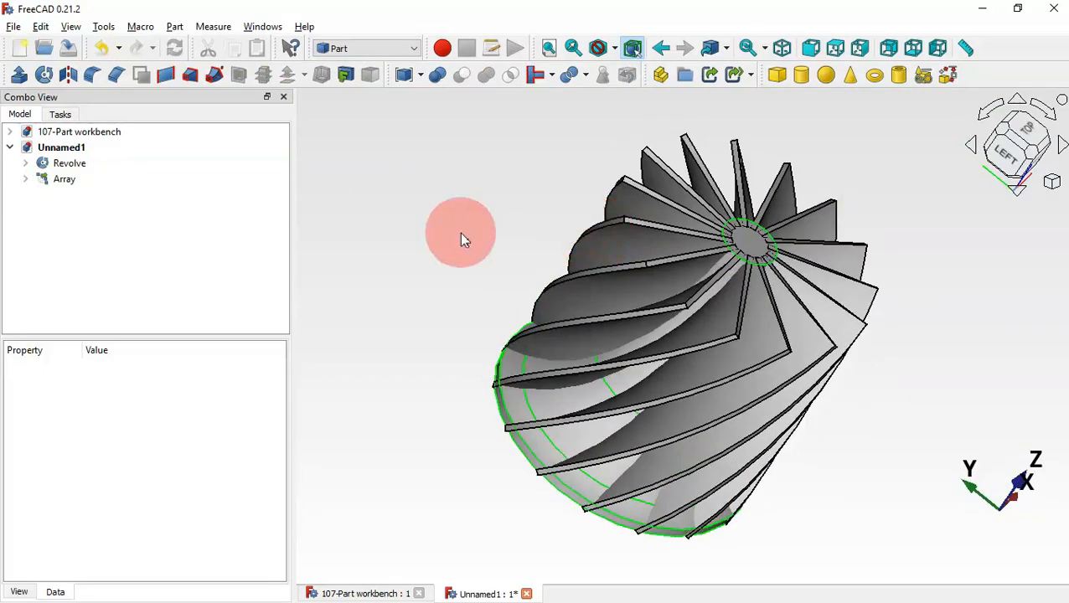
key(0)
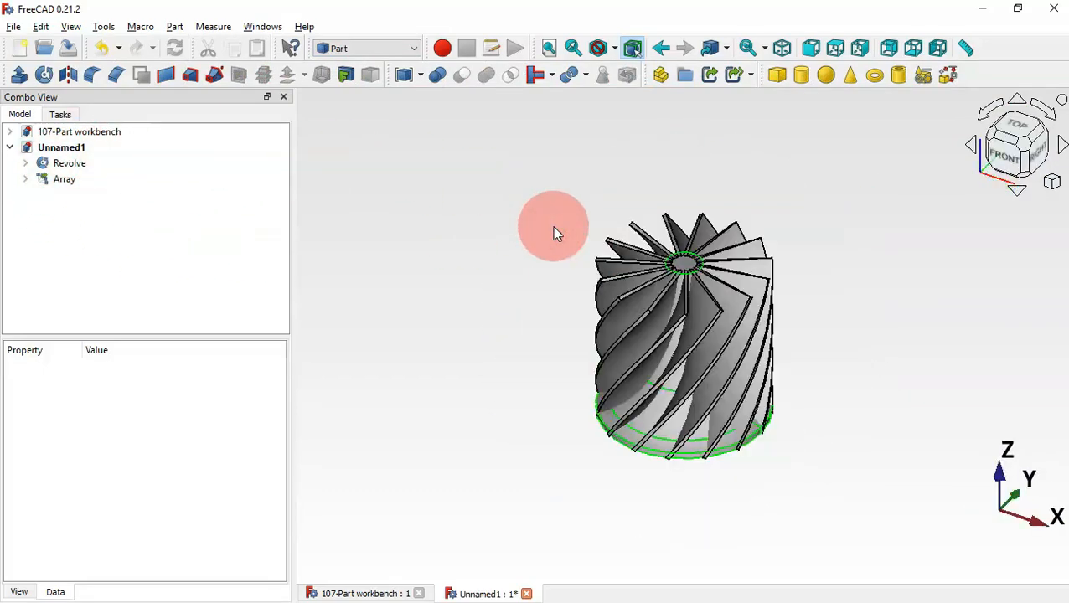
drag(52, 198, 71, 166)
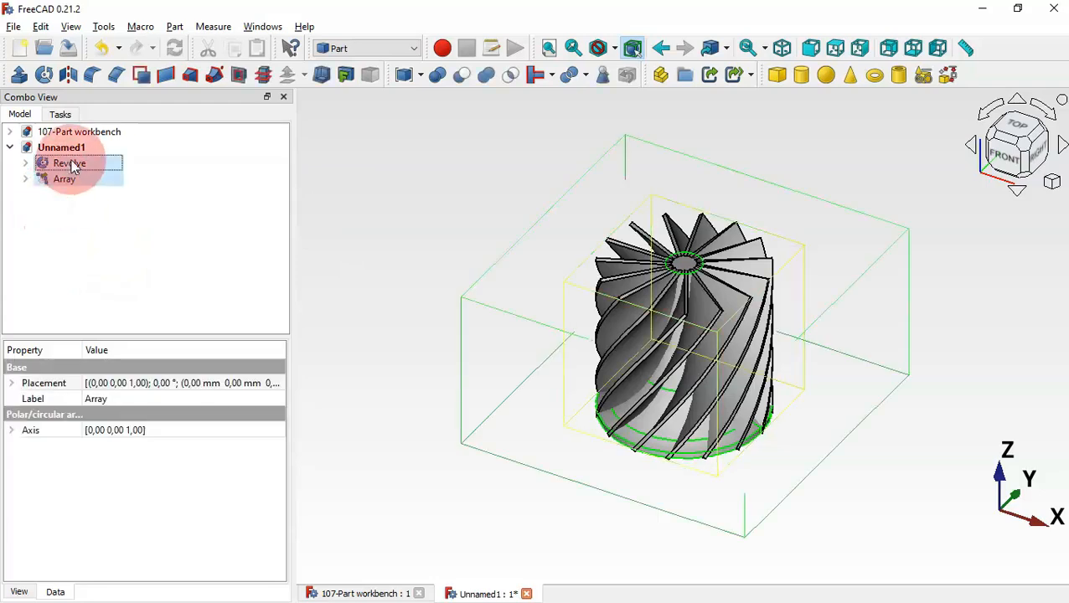
click(487, 76)
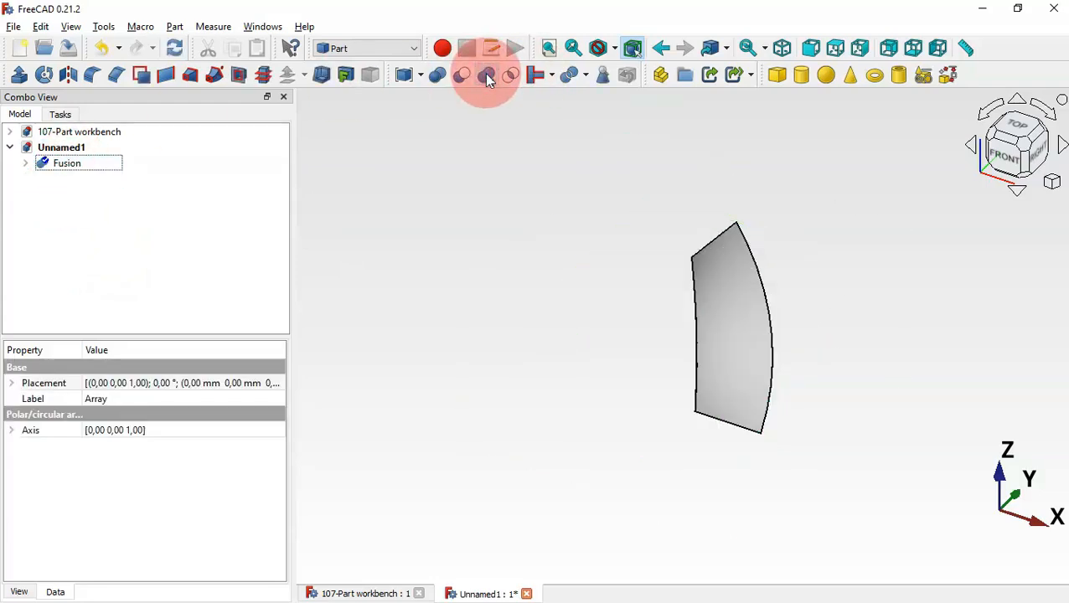
click(177, 48)
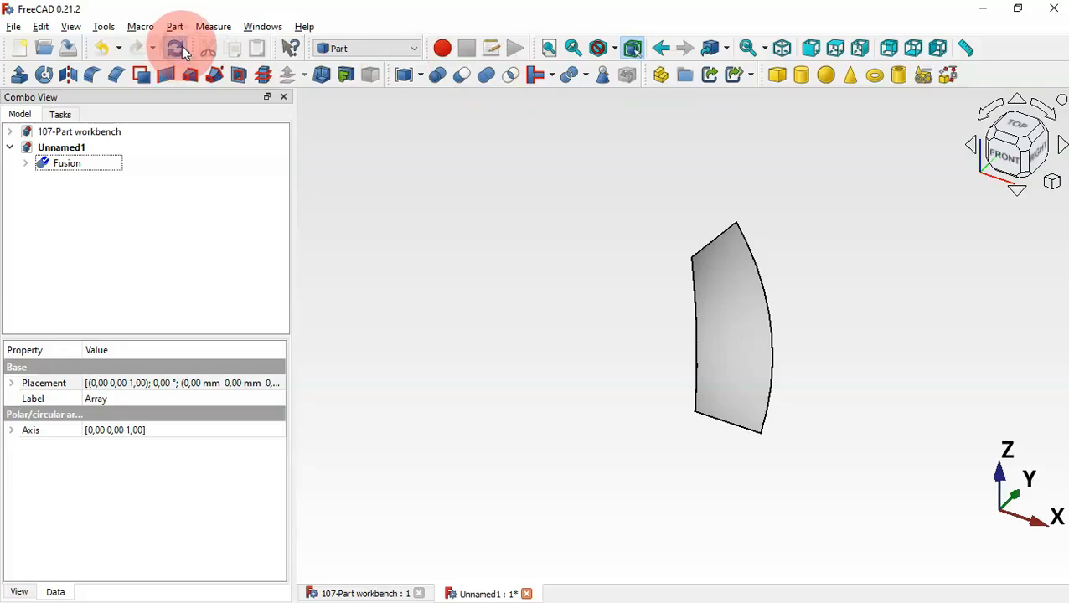
- Hide the leftover ruled surface nested under the blade array in the fusion
click(886, 405)
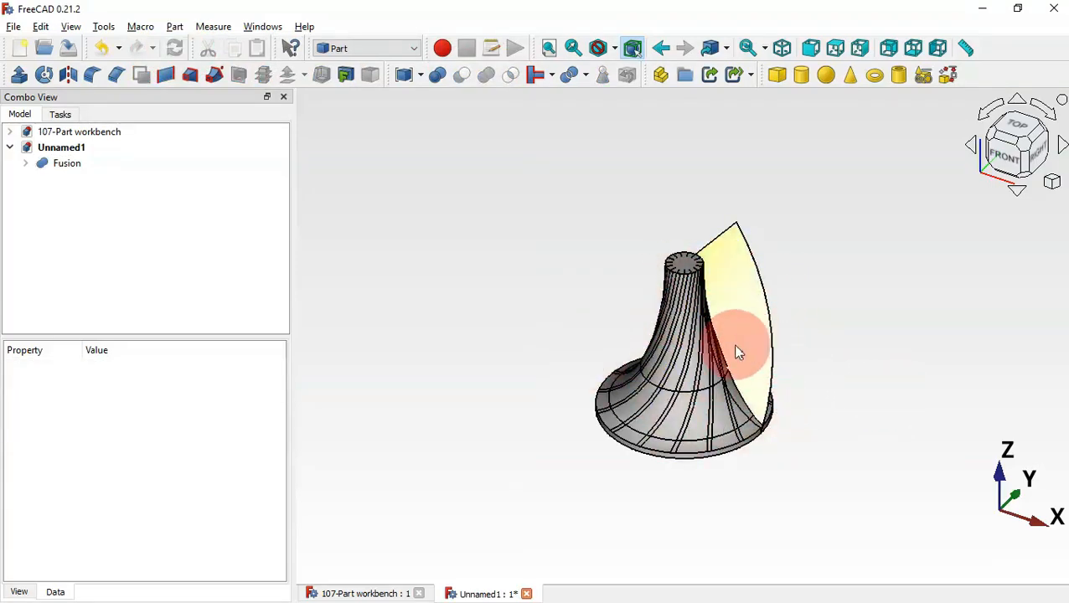
scroll(774, 335, up, 3)
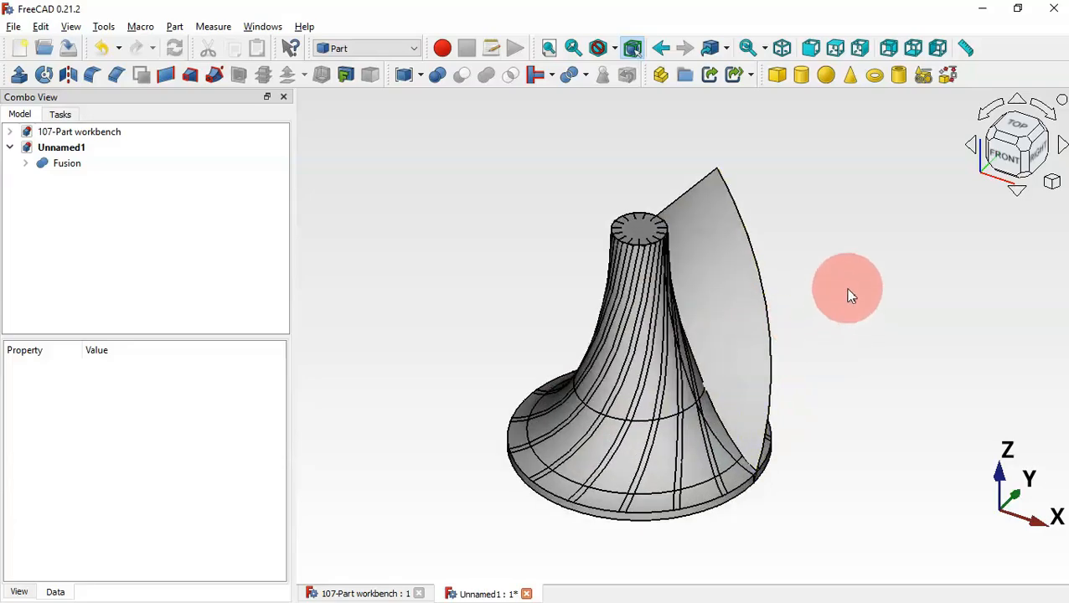
drag(890, 365, 741, 289)
click(741, 289)
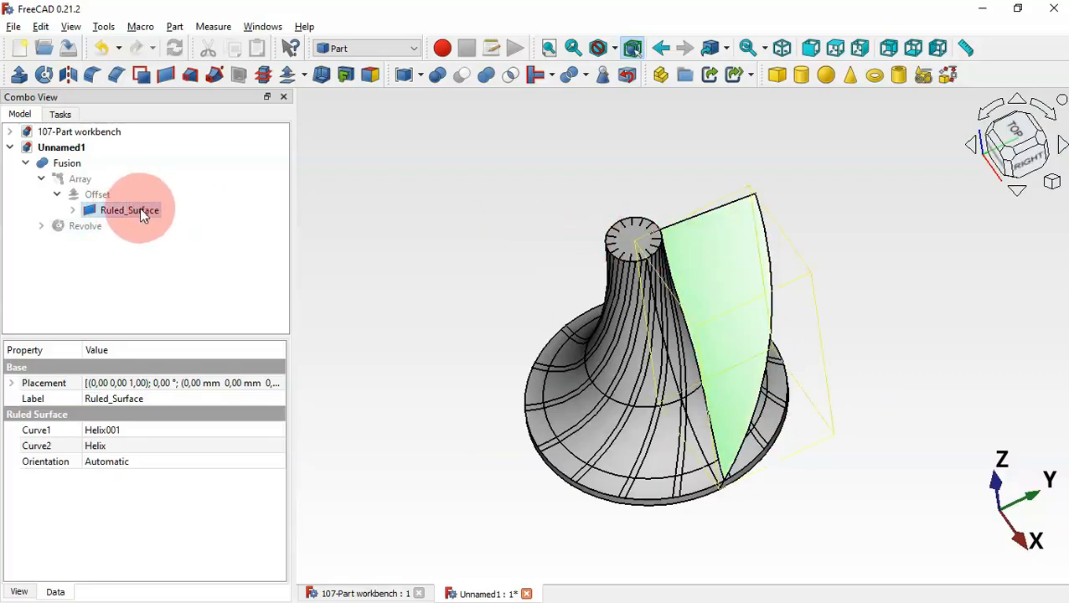
key(space)
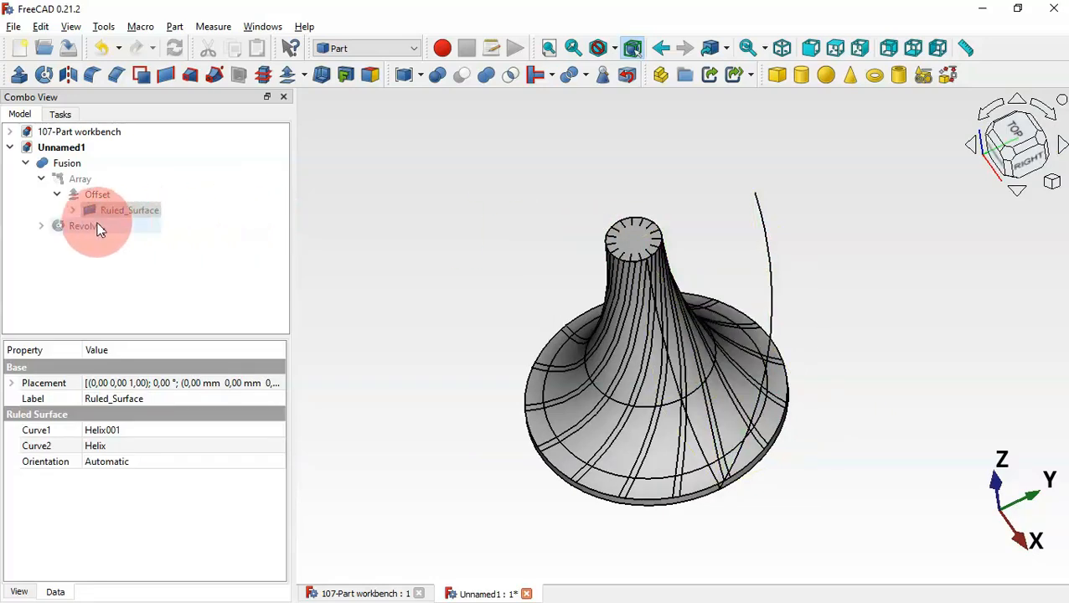
- Hide the two helix curves that define the ruled surface and collapse the array's branch in the model tree
click(74, 210)
click(124, 241)
ctrl+click(126, 228)
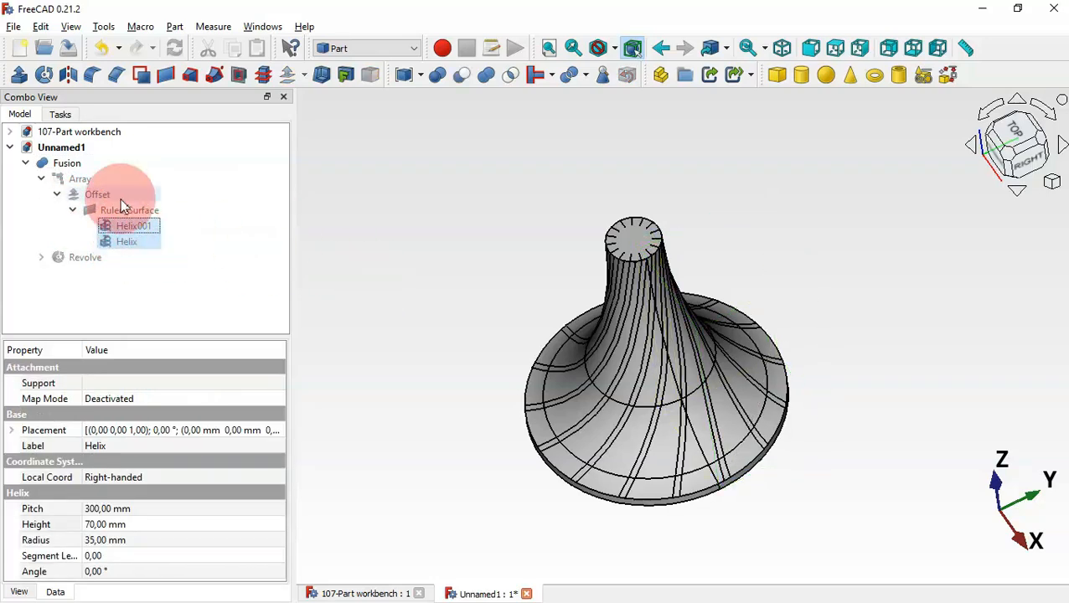
click(41, 178)
click(418, 204)
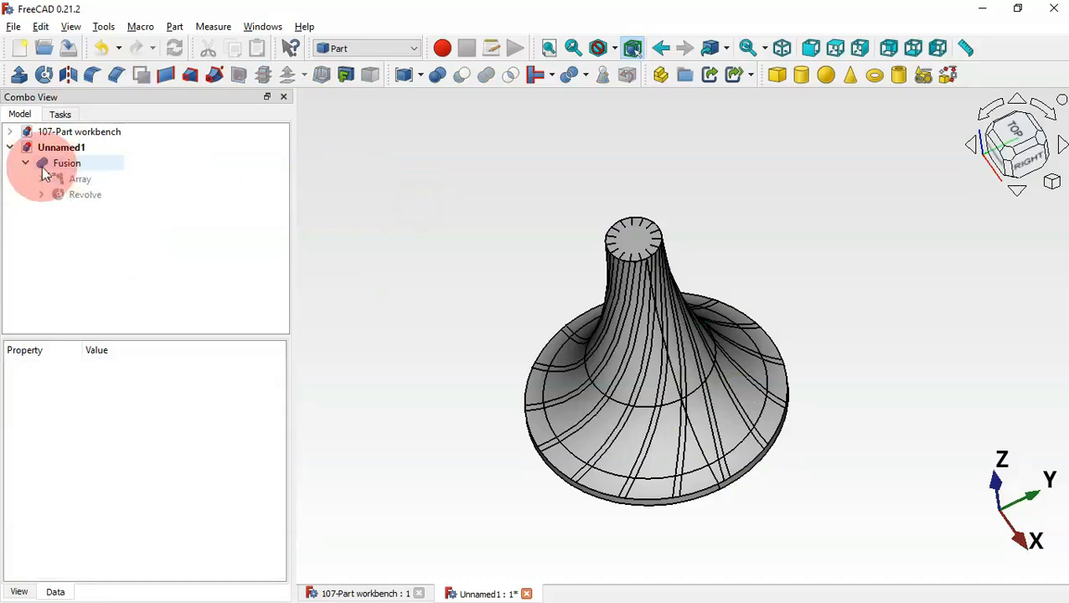
- Inspect the fused part from several sides and delete the fusion of the blade array and hub
middle_drag(504, 358, 793, 247)
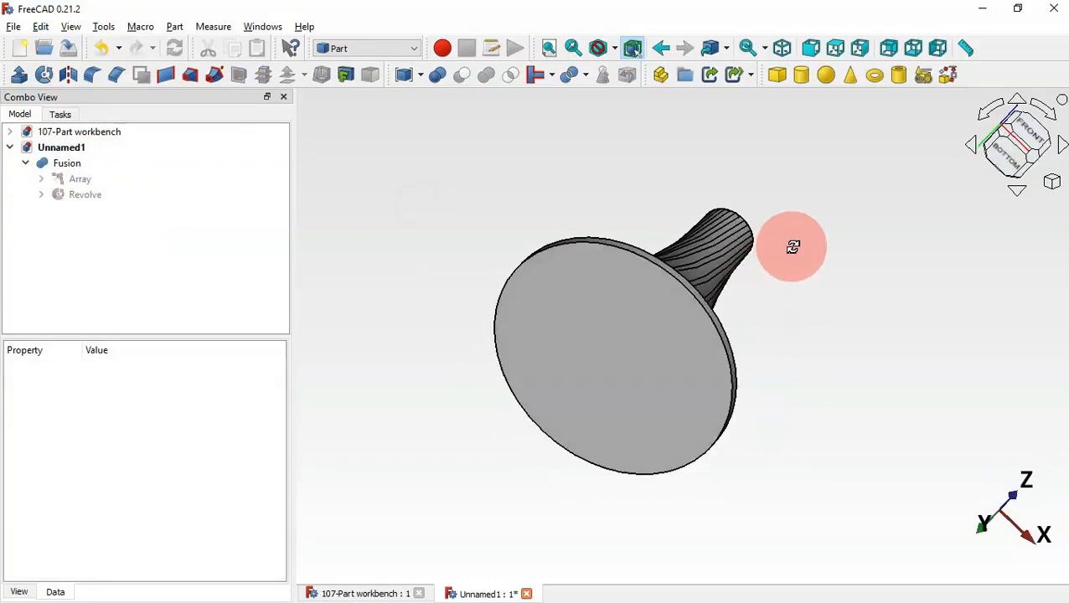
middle_drag(768, 327, 482, 426)
middle_drag(858, 327, 808, 383)
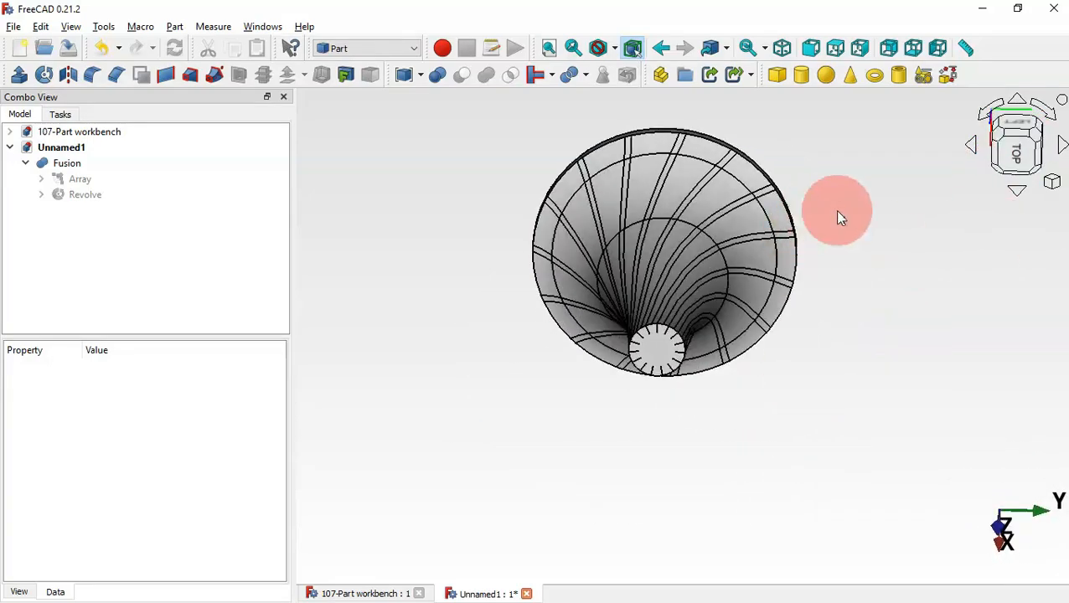
middle_drag(838, 217, 707, 527)
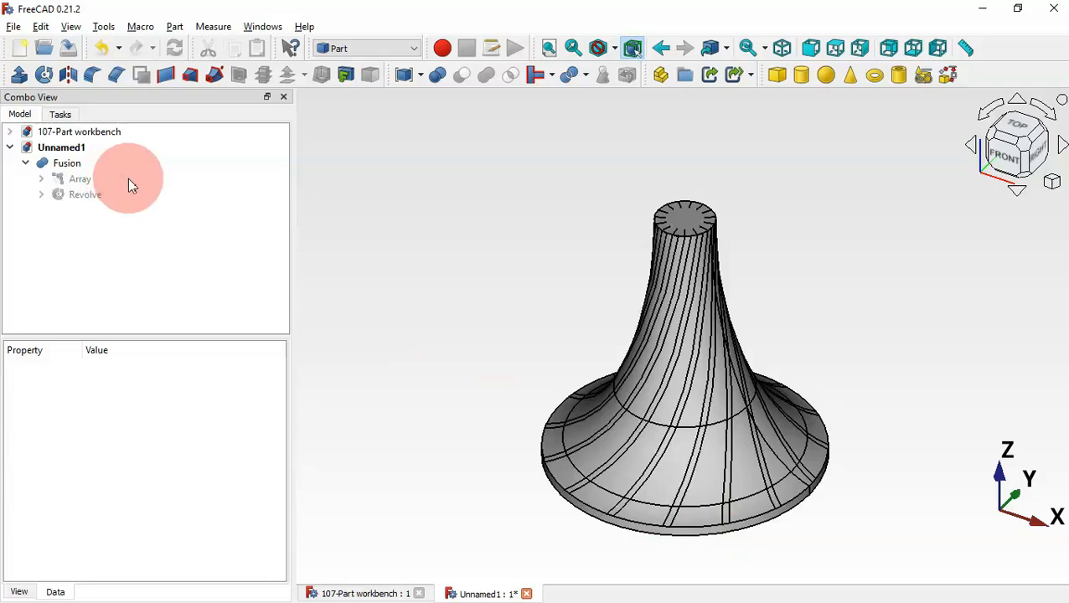
click(89, 164)
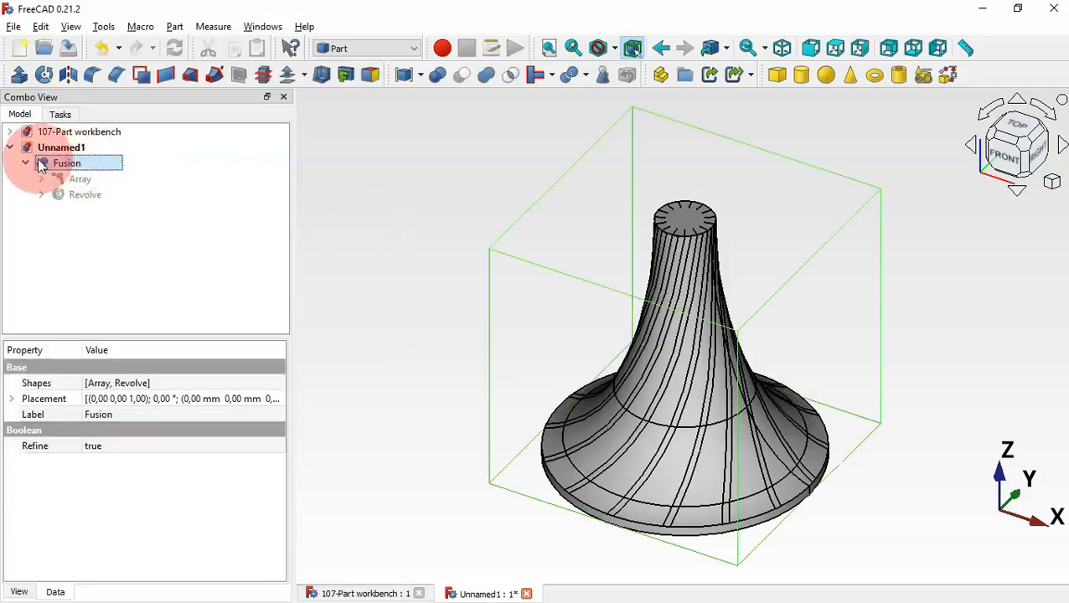
key(Delete)
click(458, 210)
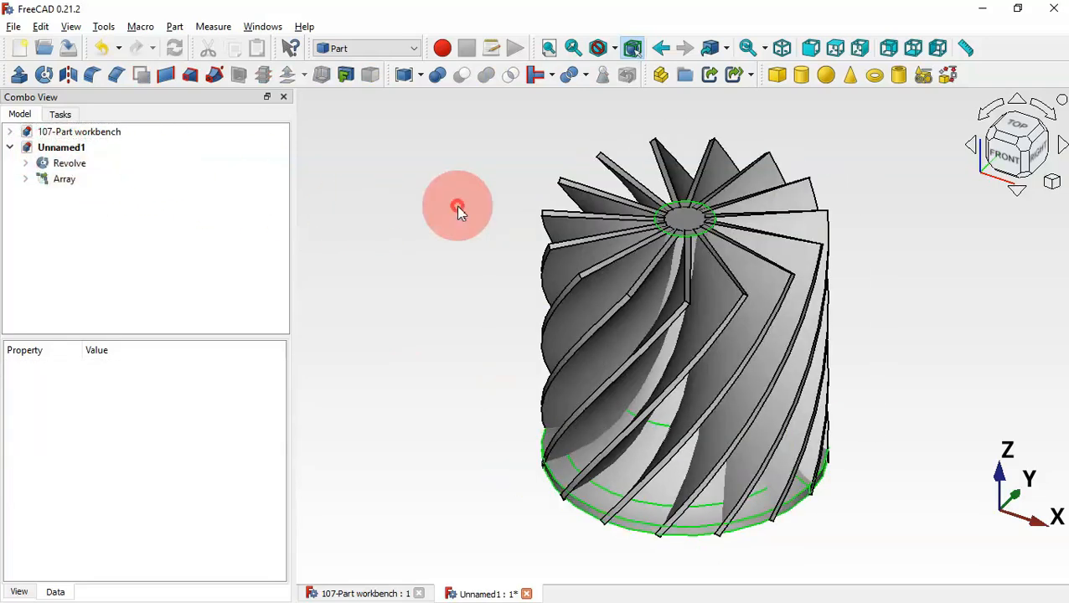
- Delete the polar array of blades, keeping its source offset blade and the revolved hub
click(67, 182)
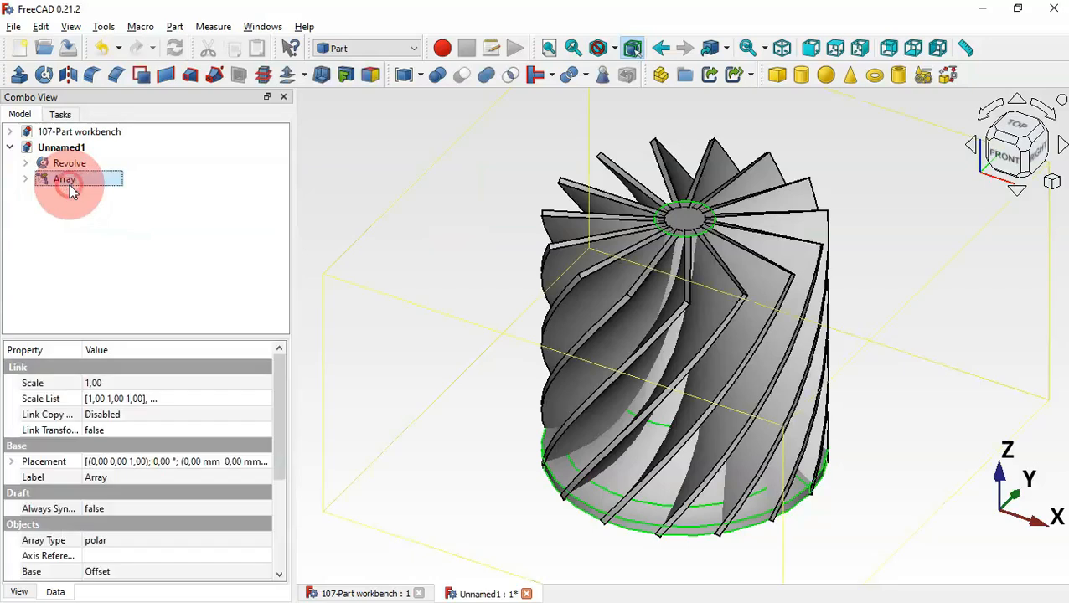
key(Delete)
click(403, 228)
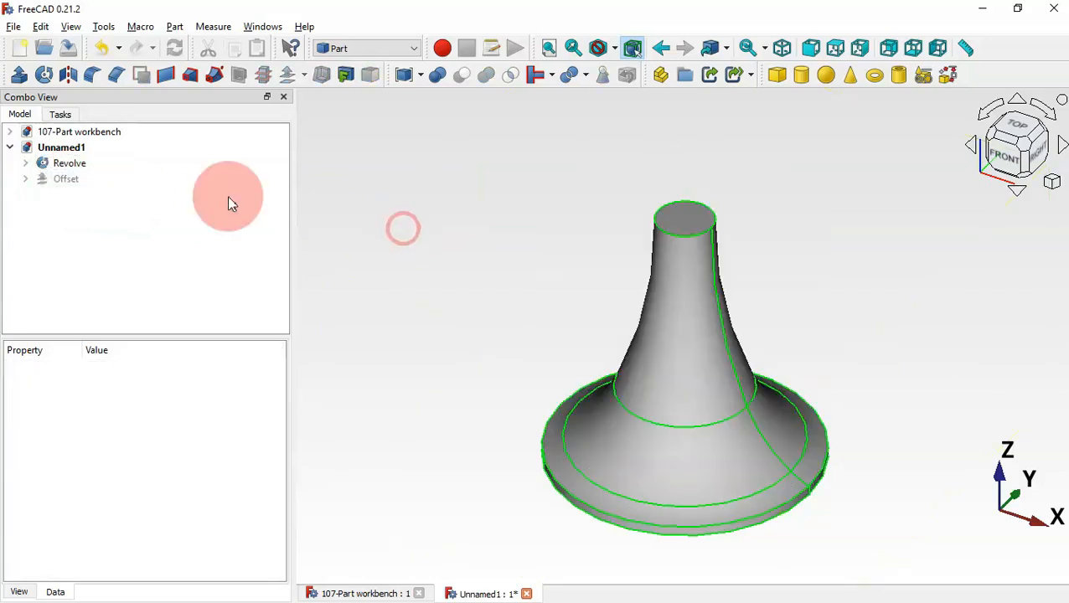
- Make the single offset blade visible again beside the revolved hub
click(81, 180)
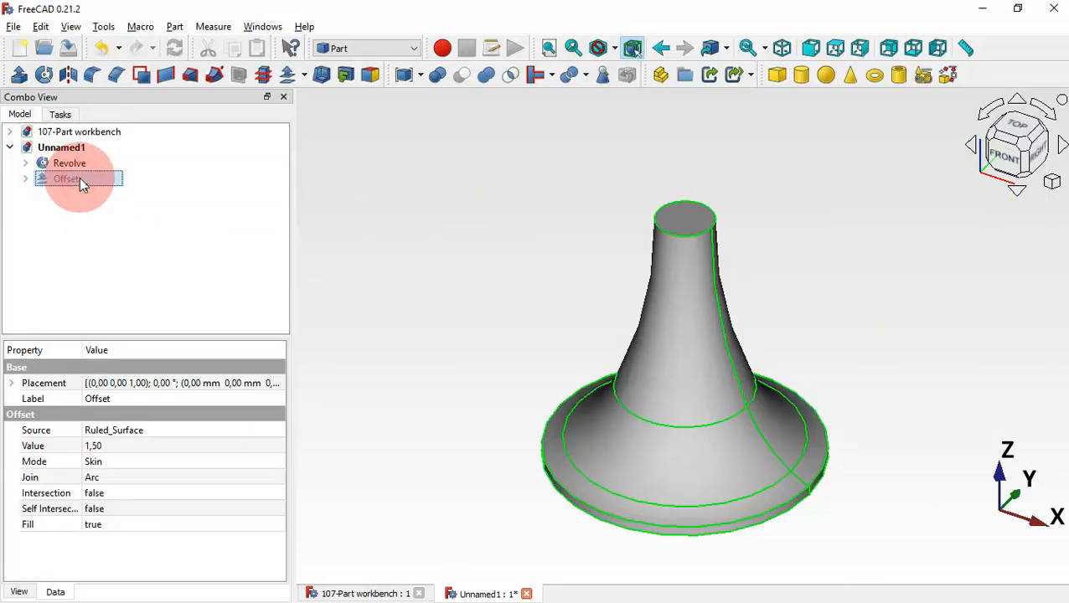
key(space)
click(468, 214)
middle_drag(944, 313, 794, 356)
key(Home)
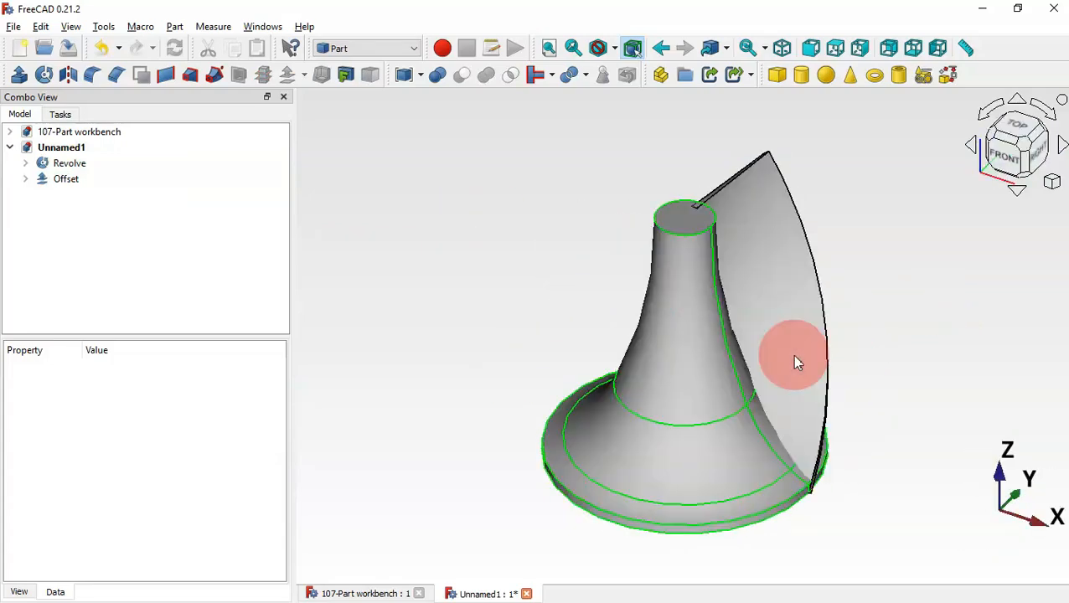
- Check the section view in the 107.pdf drawing and create a sketch on the XZ plane in the Sketcher workbench
key(alt+Tab)
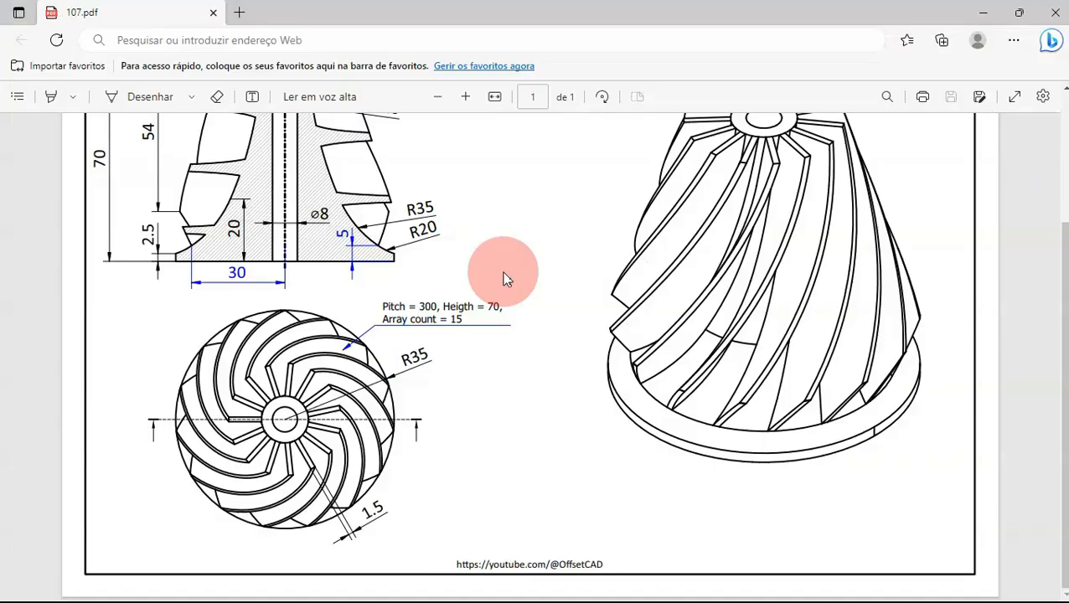
ctrl+scroll(444, 280, up, 2)
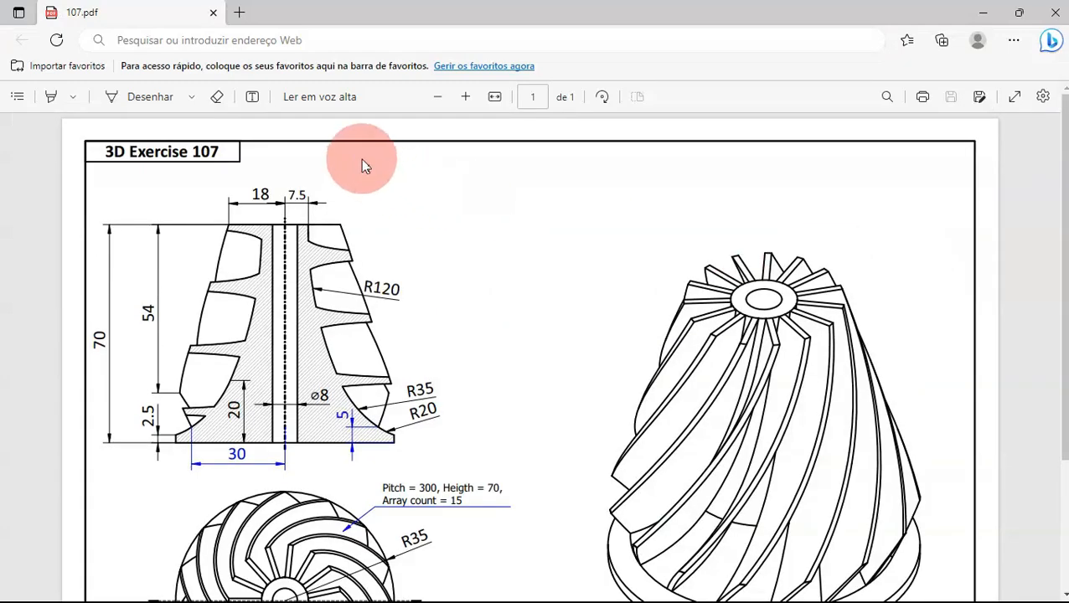
scroll(380, 250, down, 3)
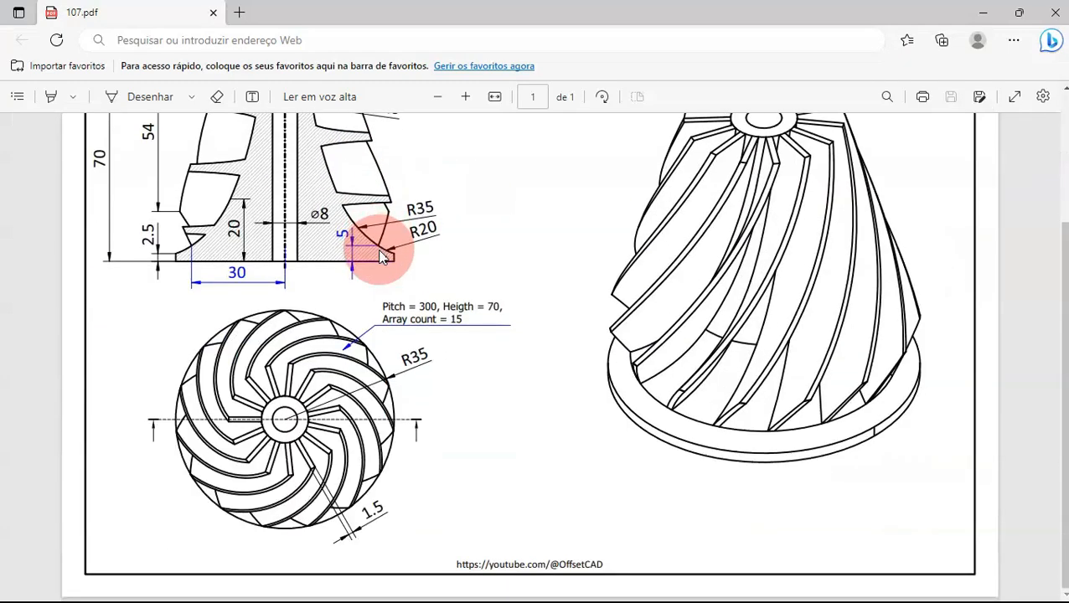
key(alt+Tab)
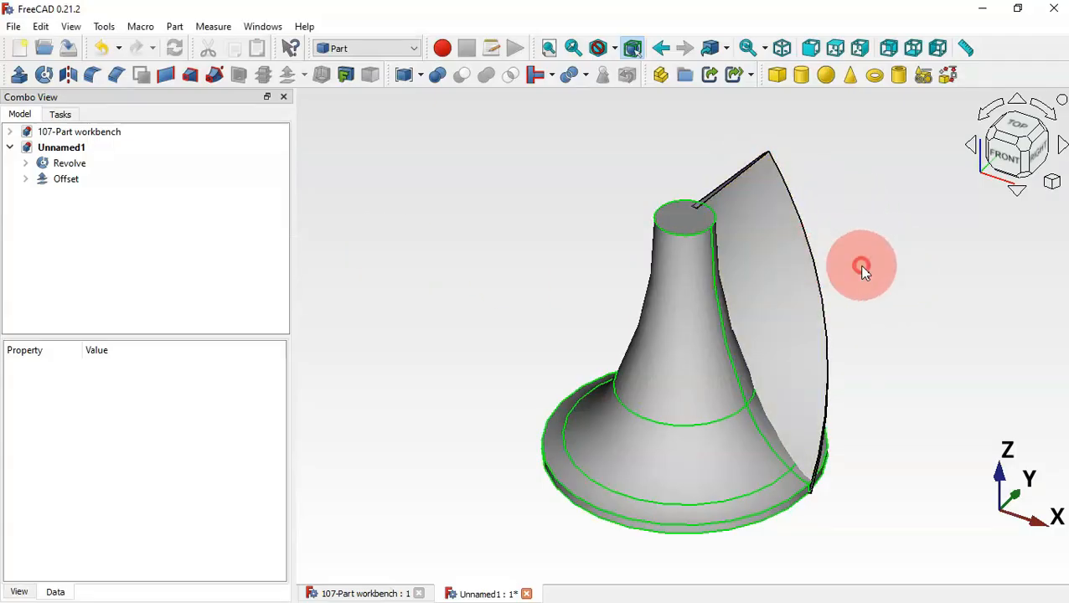
click(363, 52)
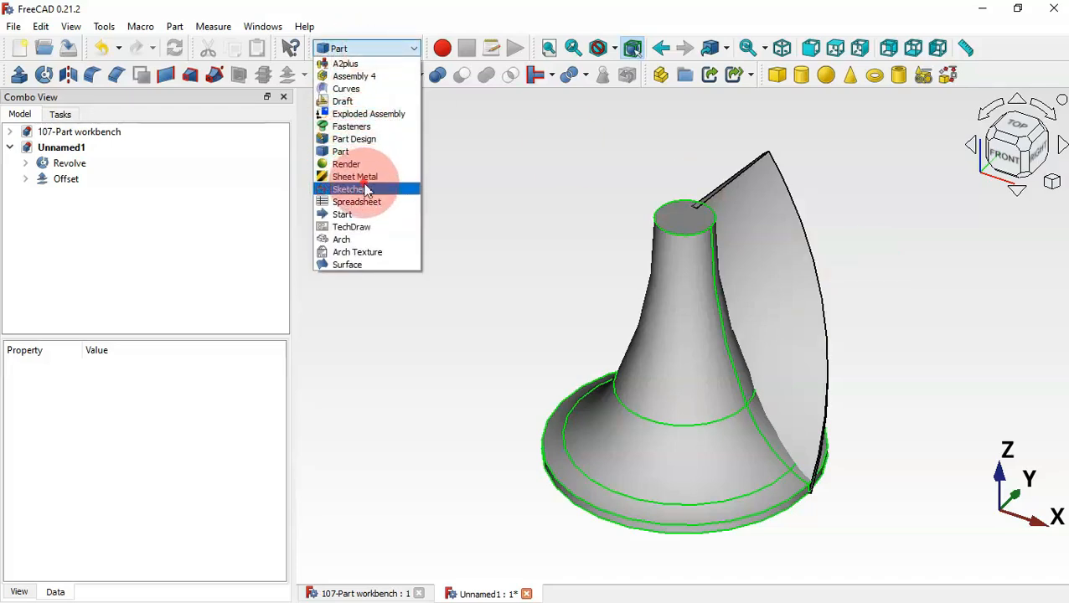
click(366, 190)
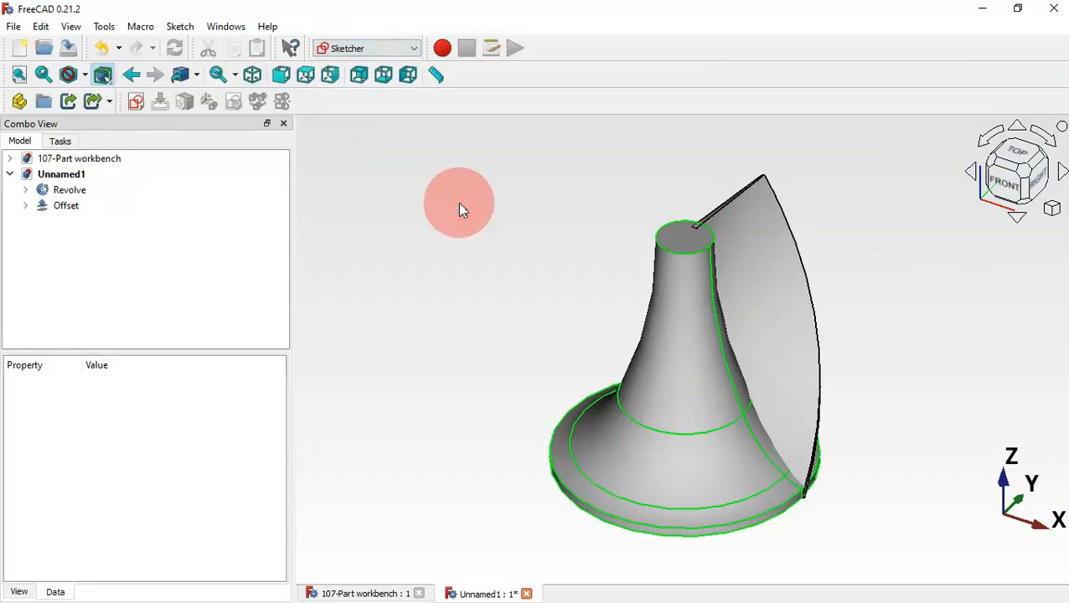
click(136, 101)
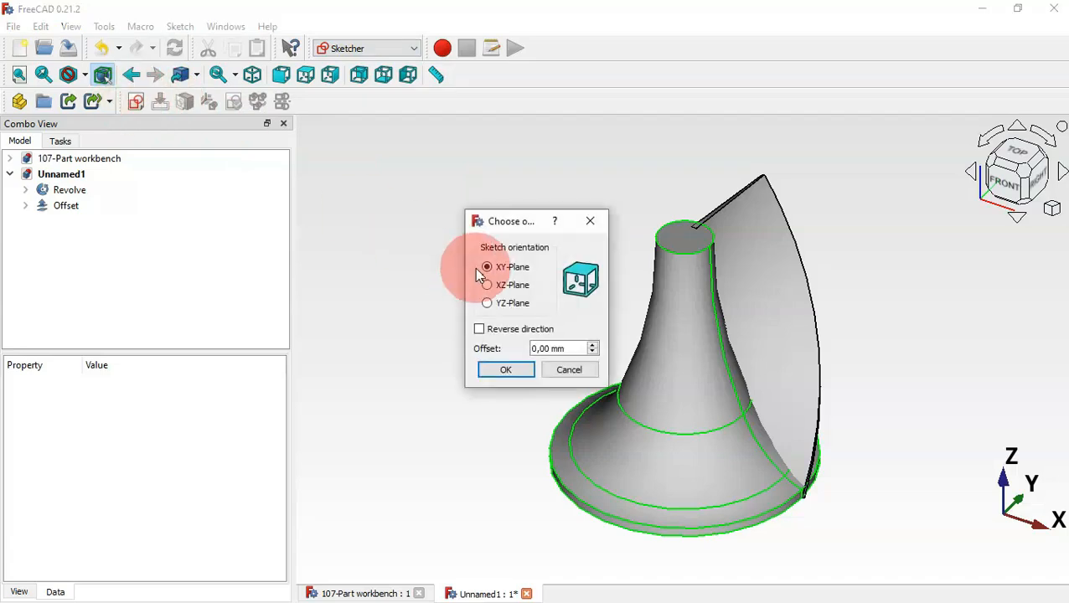
click(508, 289)
click(521, 372)
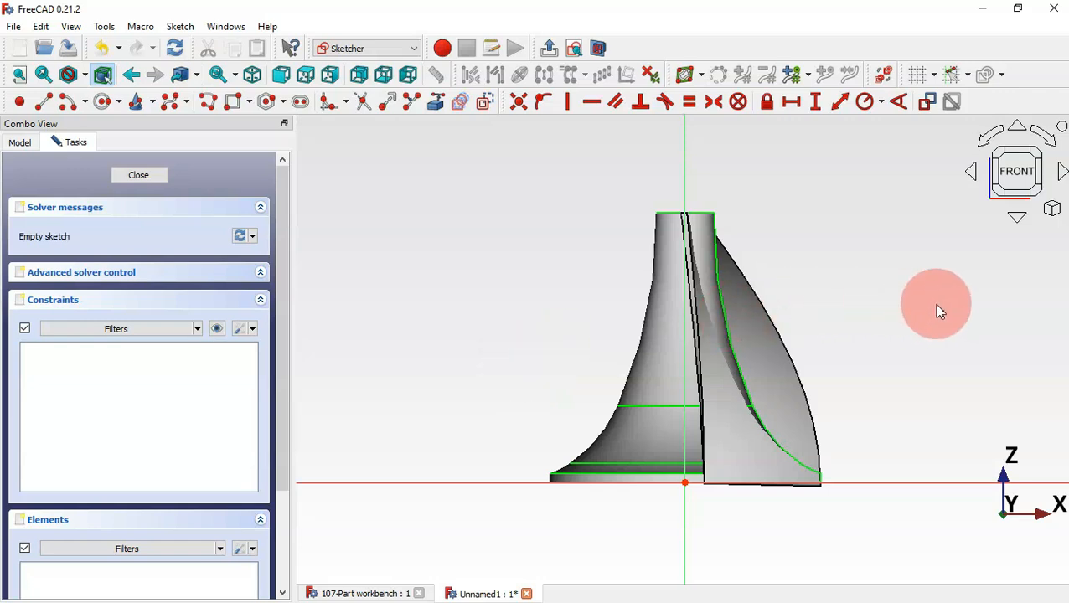
- After checking the drawing, sketch a polyline outside the blade with two slanted lines and an about 42 mm horizontal line to the vertical axis
click(211, 105)
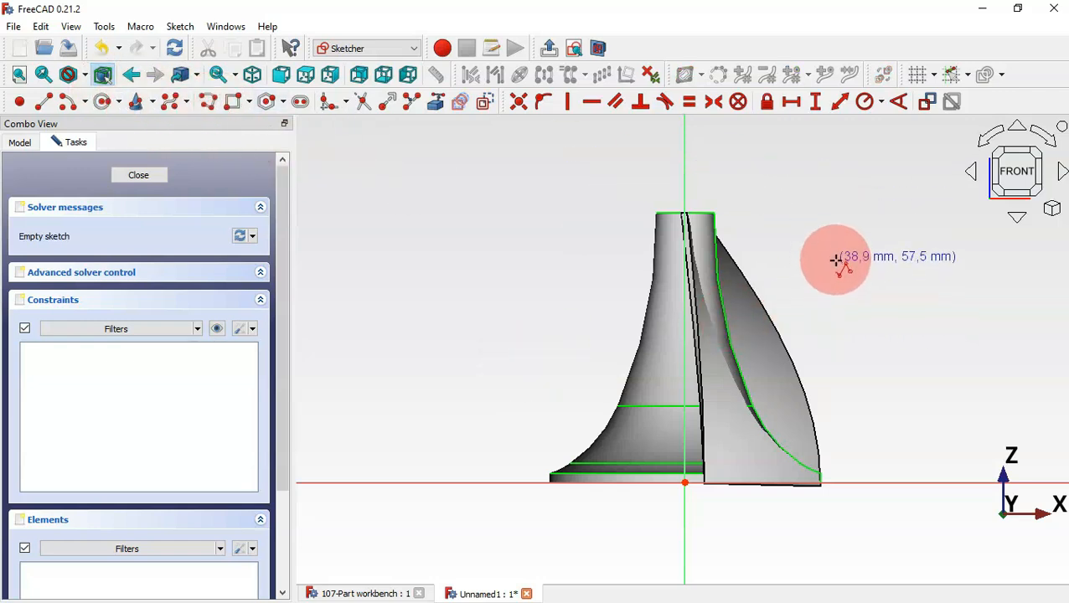
key(alt+Tab)
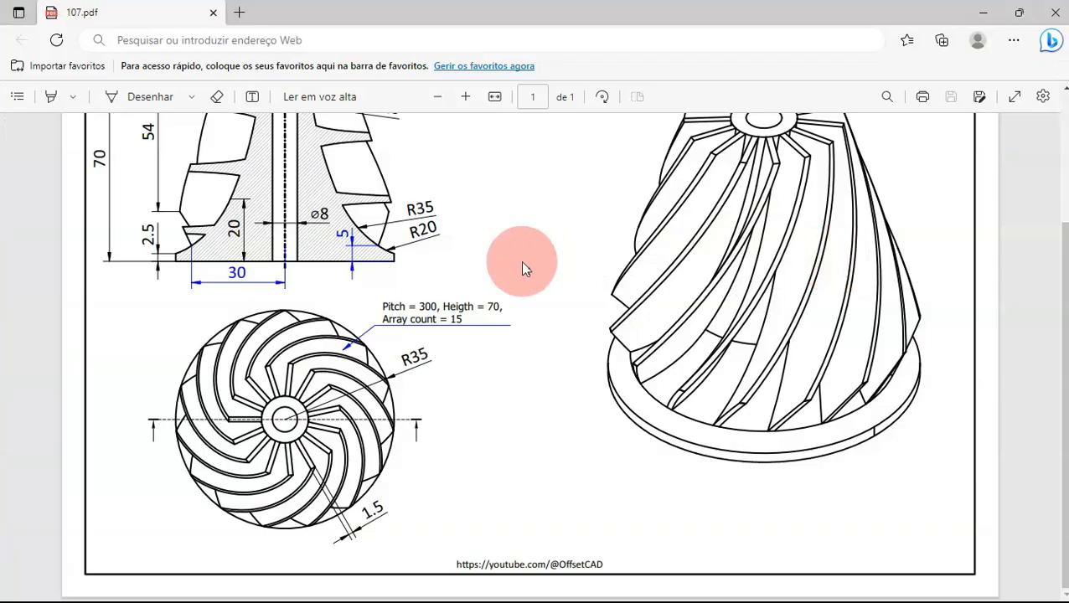
scroll(520, 261, up, 3)
key(alt+Tab)
scroll(415, 310, down, 2)
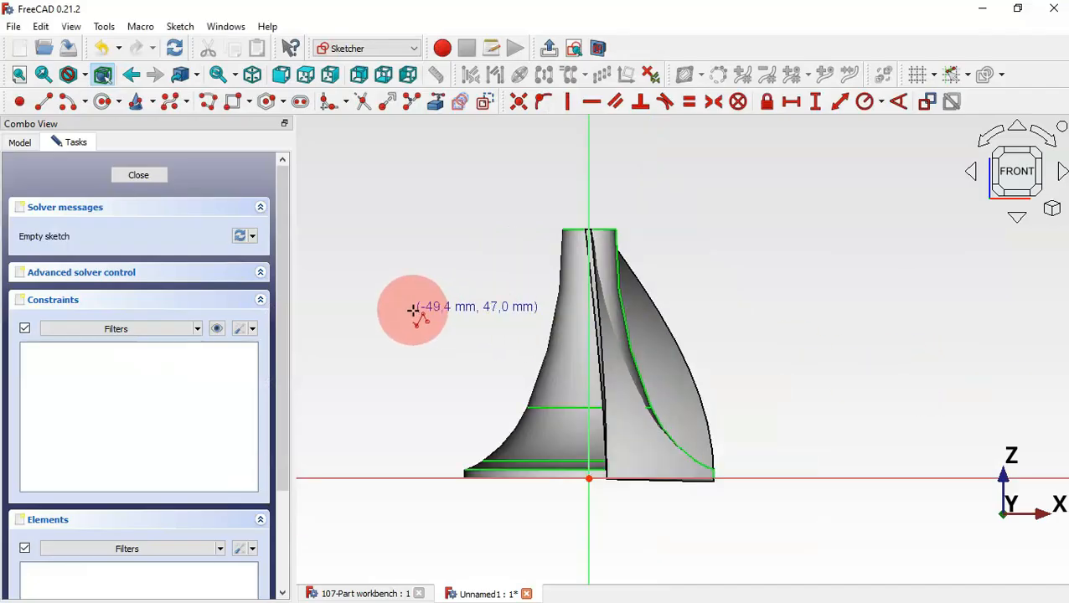
scroll(656, 336, up, 1)
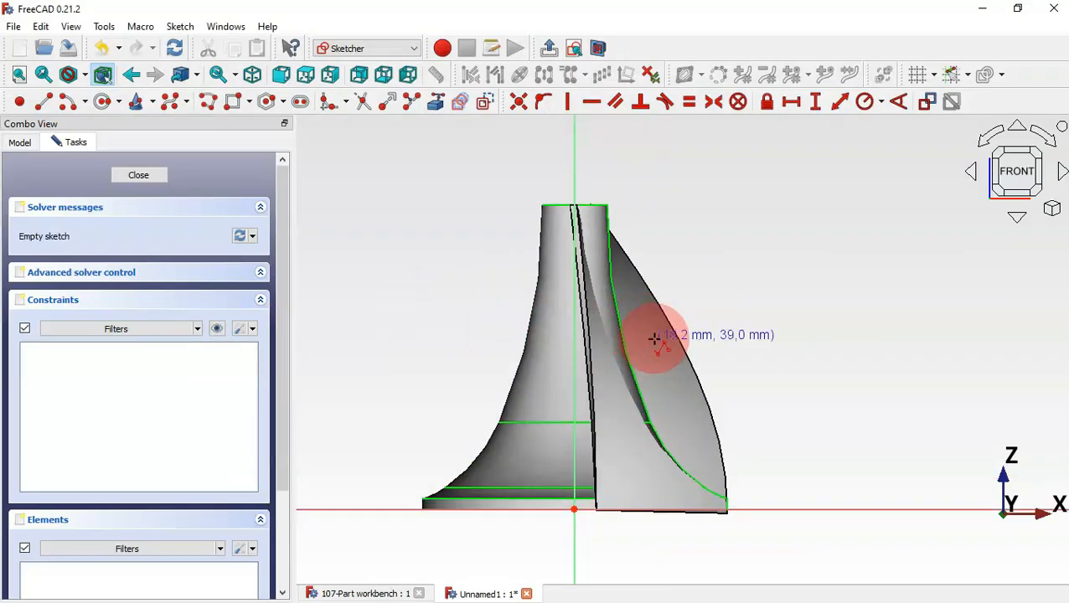
click(744, 432)
click(826, 329)
click(761, 185)
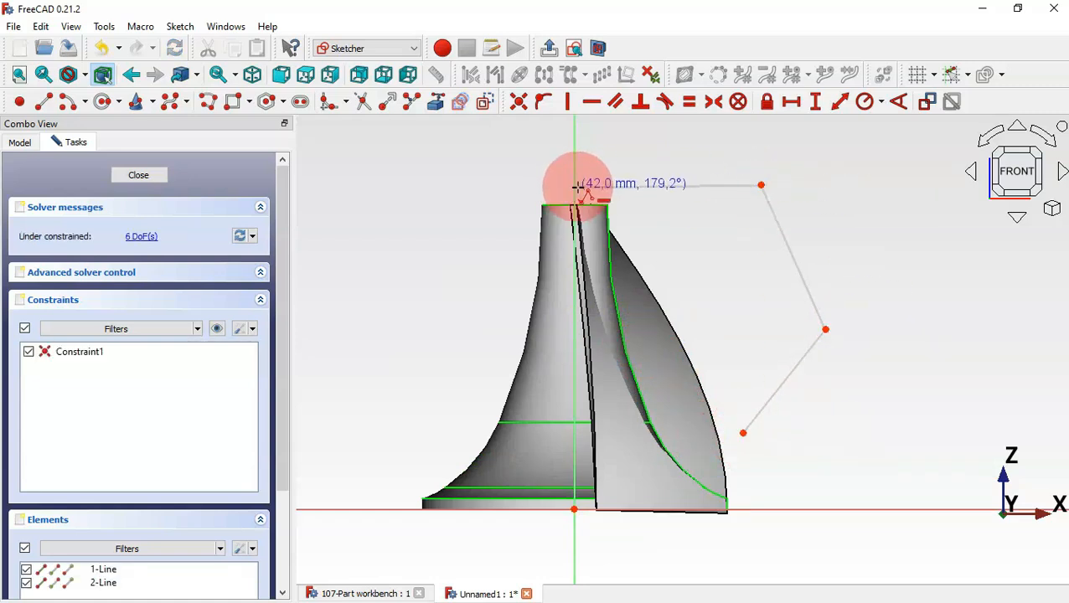
click(575, 185)
- Continue the polyline up the vertical axis, around a rectangle about 102 mm wide enclosing the blade, and back to the axis below the hub
scroll(549, 310, down, 3)
click(554, 230)
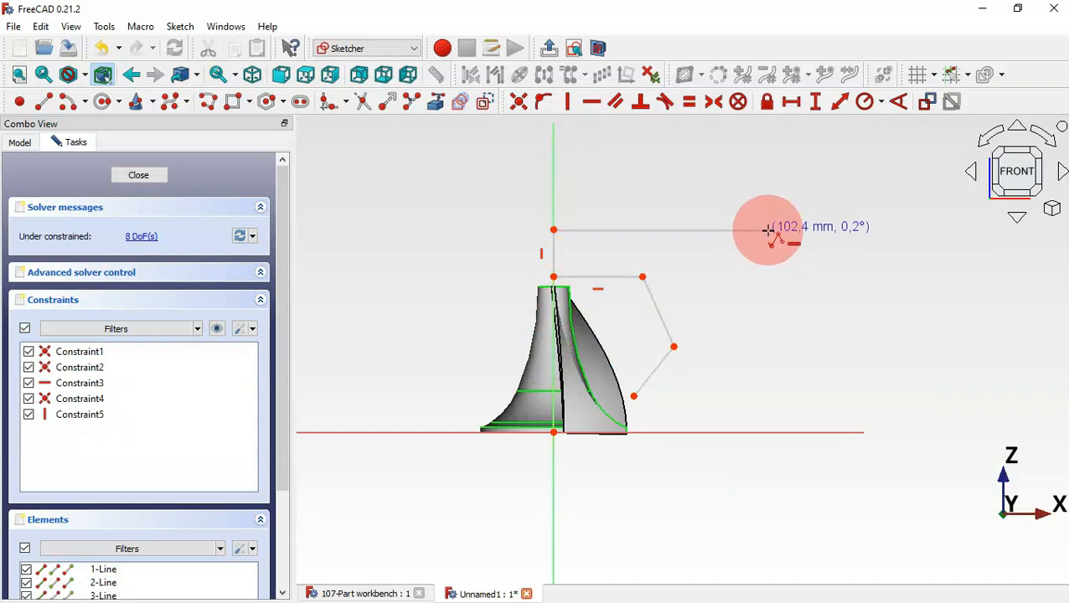
click(768, 230)
click(769, 482)
click(554, 483)
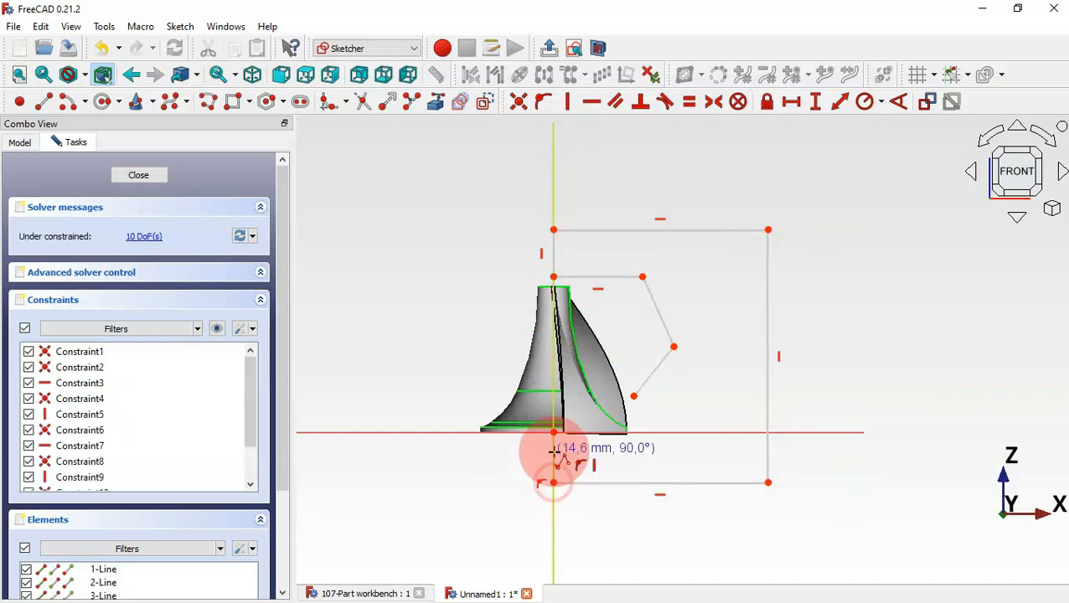
- Extend the polyline up to the origin, outward along the horizontal axis past the blade, and up with a short vertical segment
scroll(554, 453, up, 3)
click(553, 411)
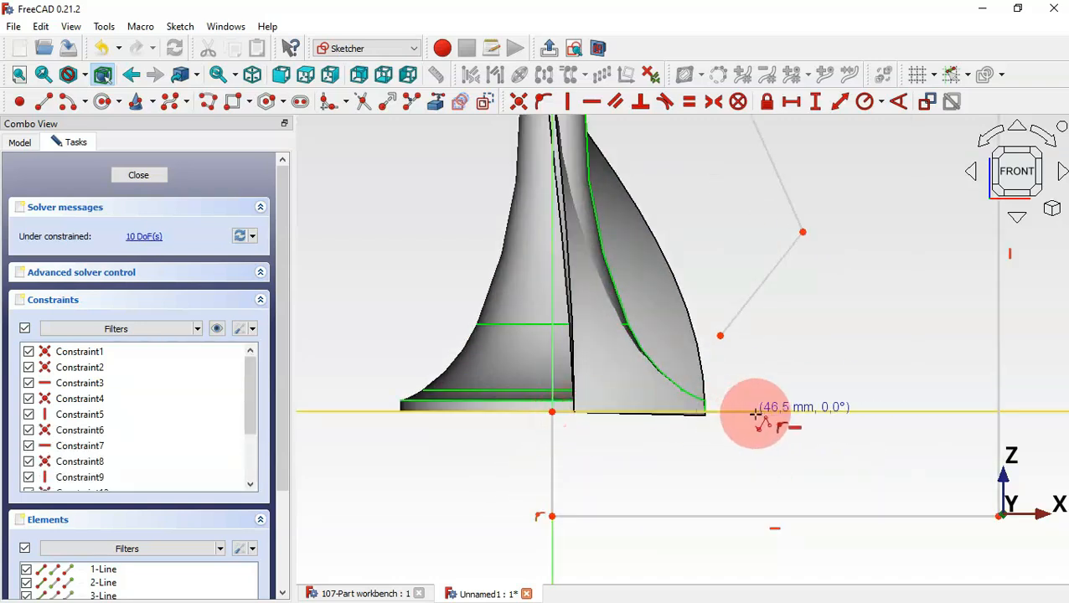
click(745, 412)
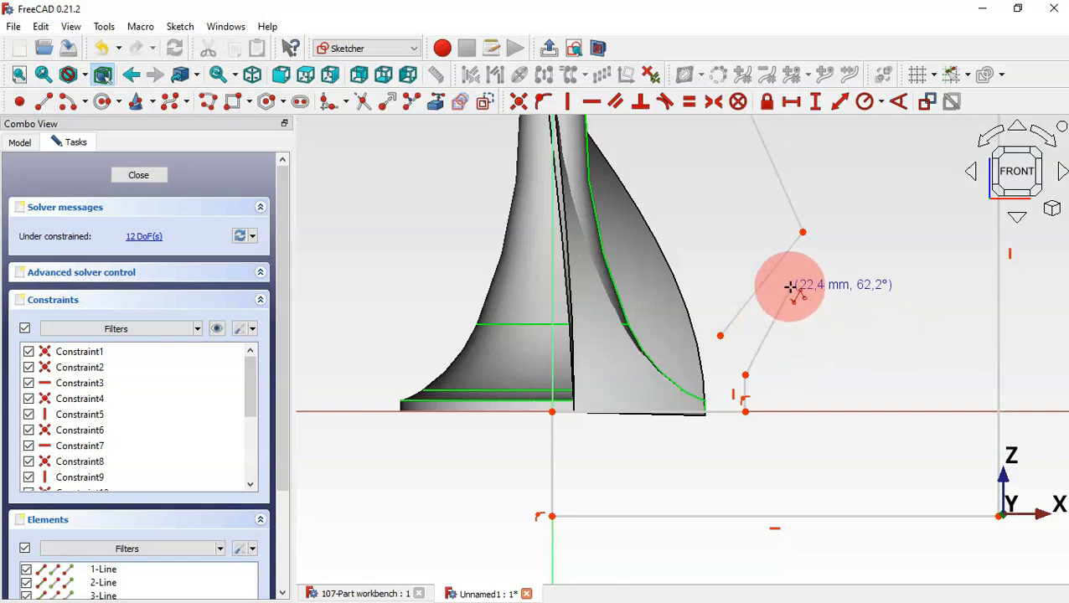
- Draw a centre-point arc with a radius of about 18 mm joining the lower slanted line's end to the short vertical segment
click(68, 105)
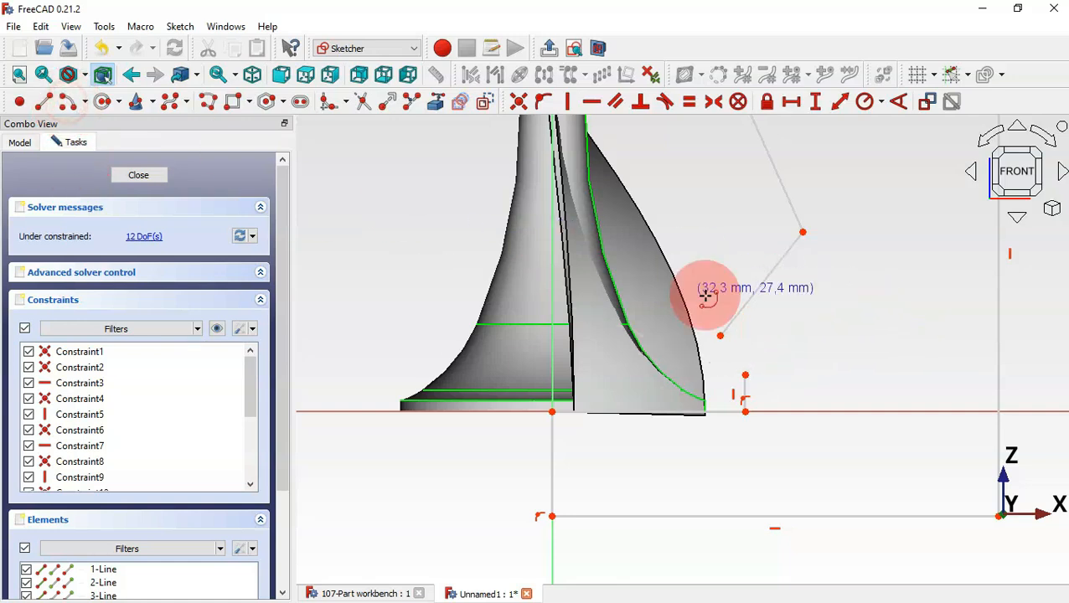
click(797, 321)
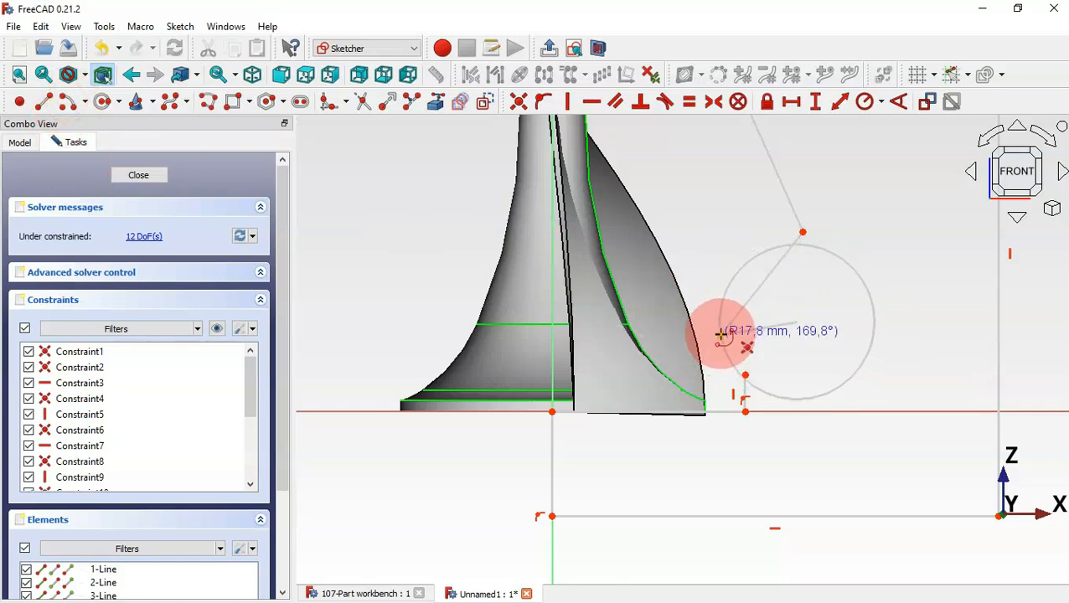
click(720, 333)
click(744, 374)
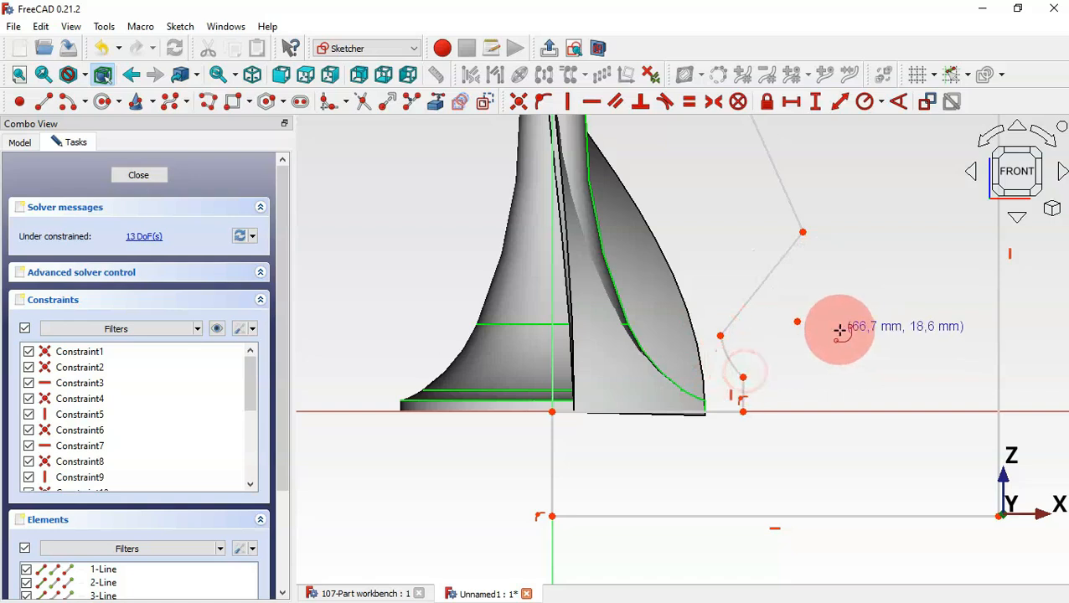
- Make the two short vertical axis segments, above and below the blade, equal in length
scroll(705, 412, down, 2)
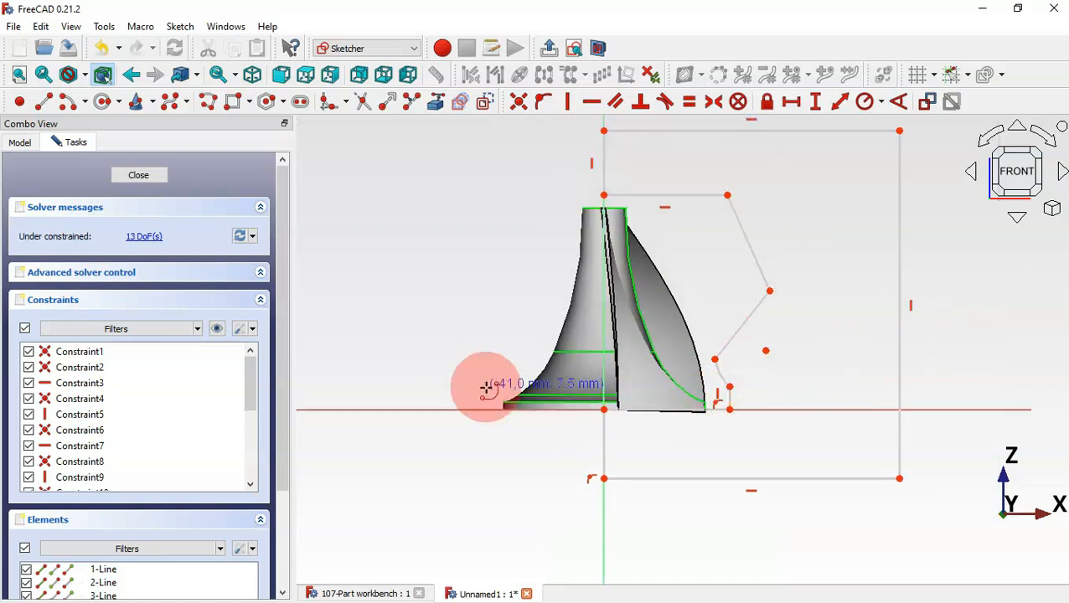
scroll(410, 360, down, 2)
scroll(625, 245, up, 1)
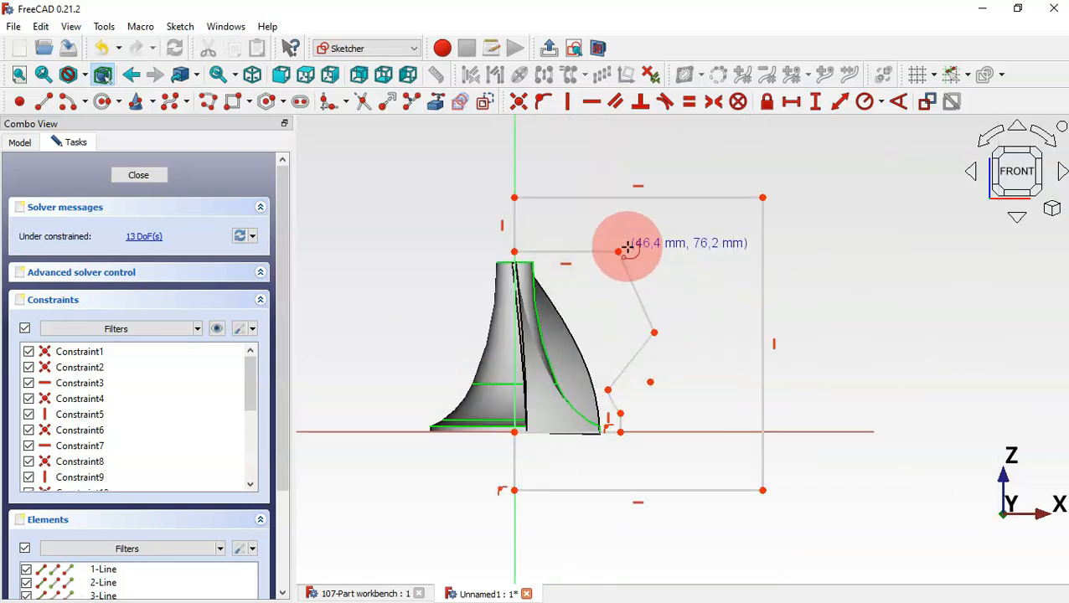
click(690, 102)
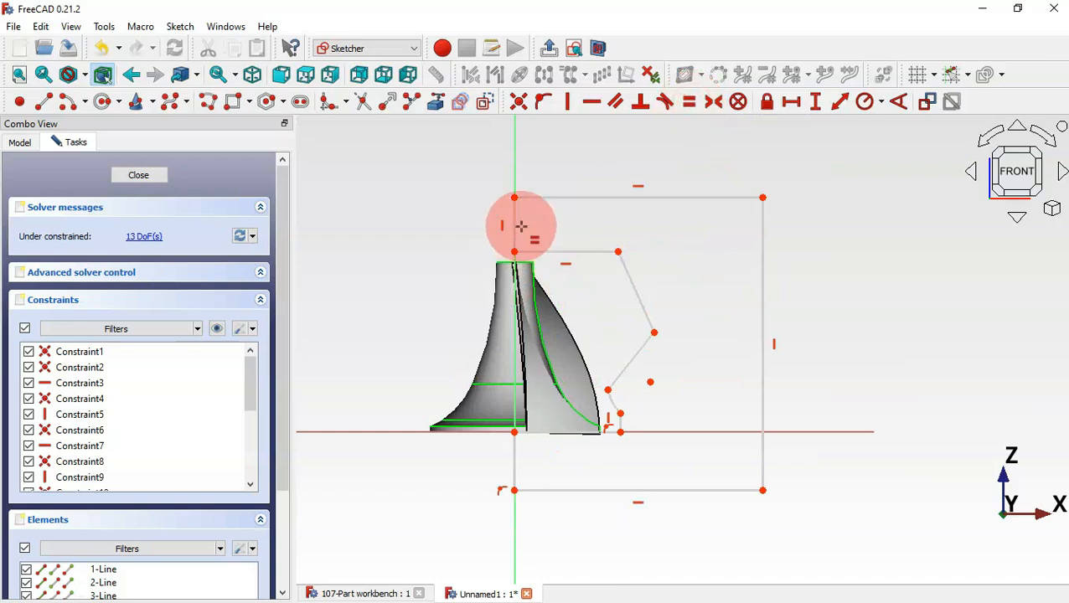
click(505, 449)
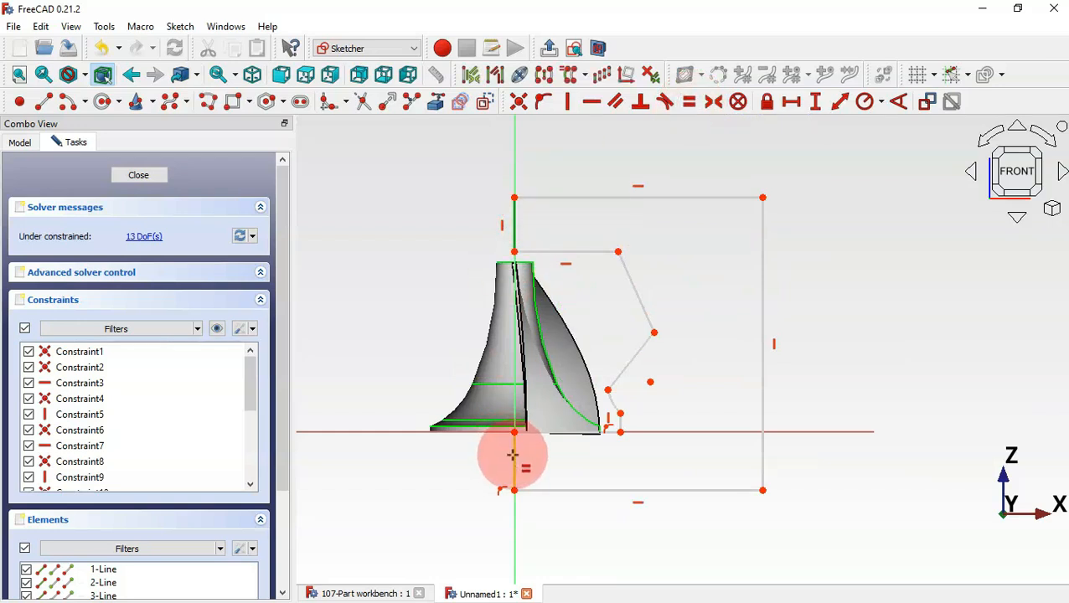
click(513, 455)
scroll(622, 305, up, 1)
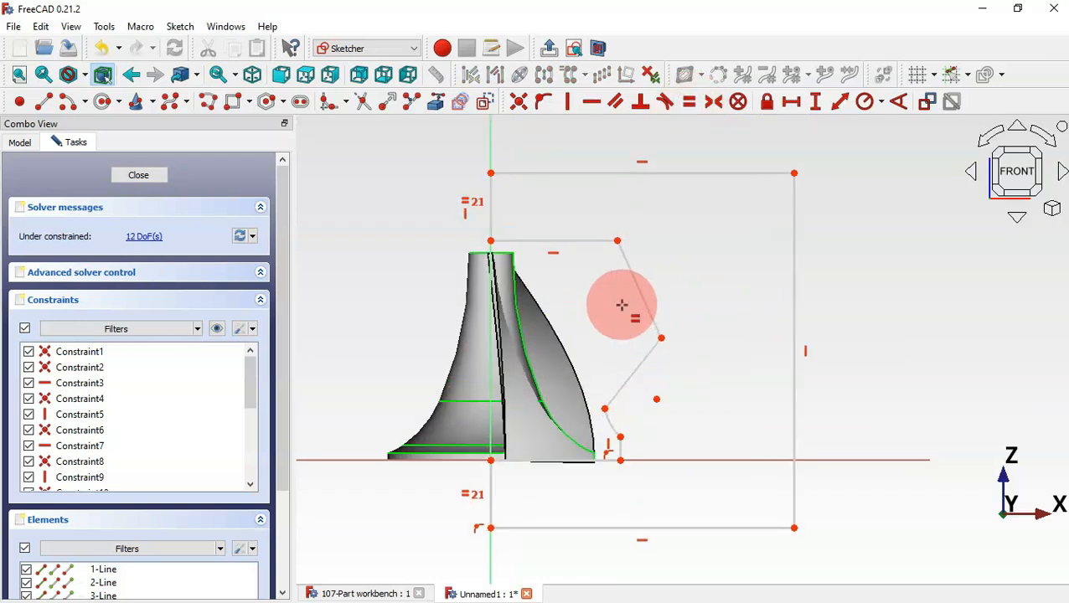
- After checking the drawing, set the length of the profile's inner horizontal line above the hub to 18 mm
click(792, 104)
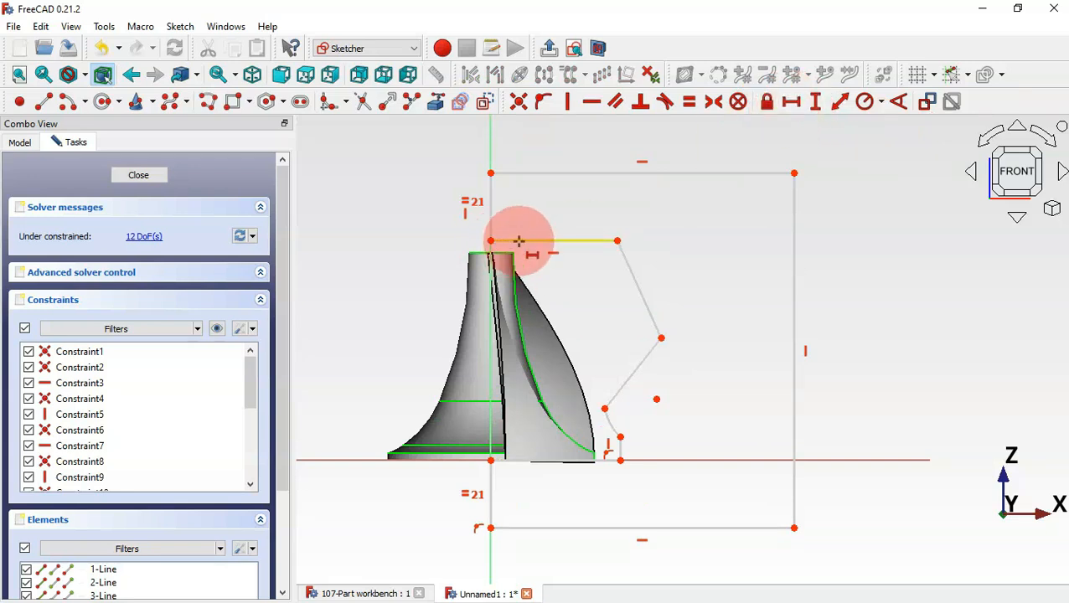
click(529, 241)
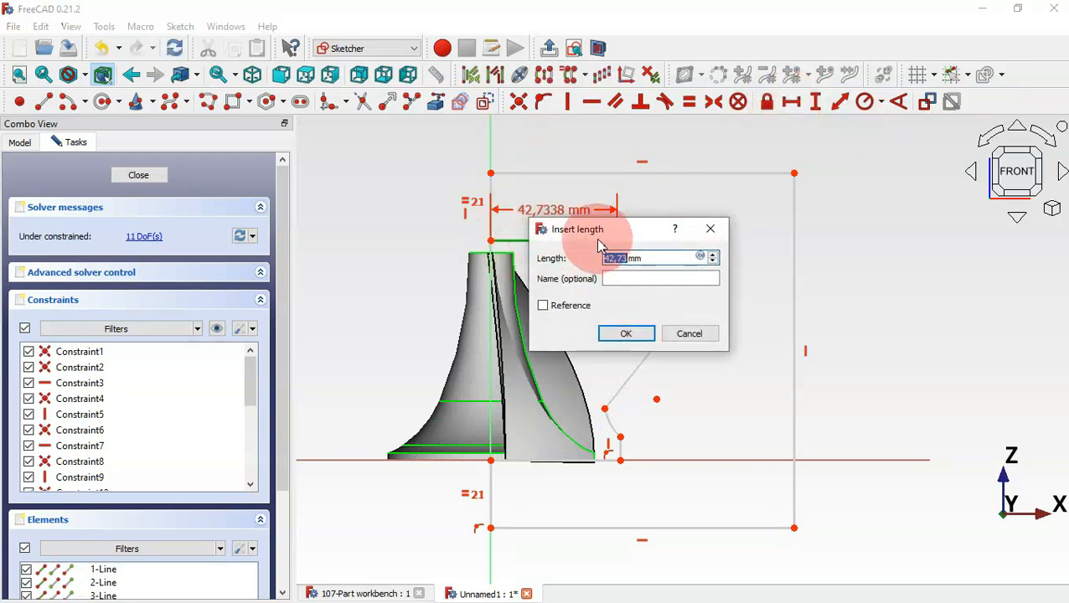
key(alt+Tab)
click(632, 274)
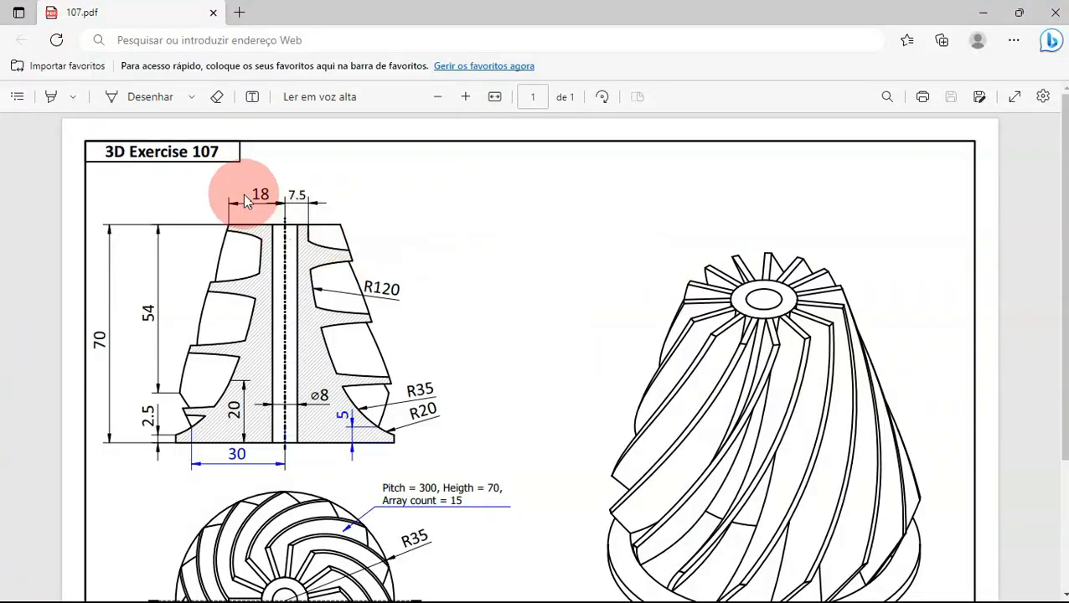
key(alt+Tab)
text(18)
key(Return)
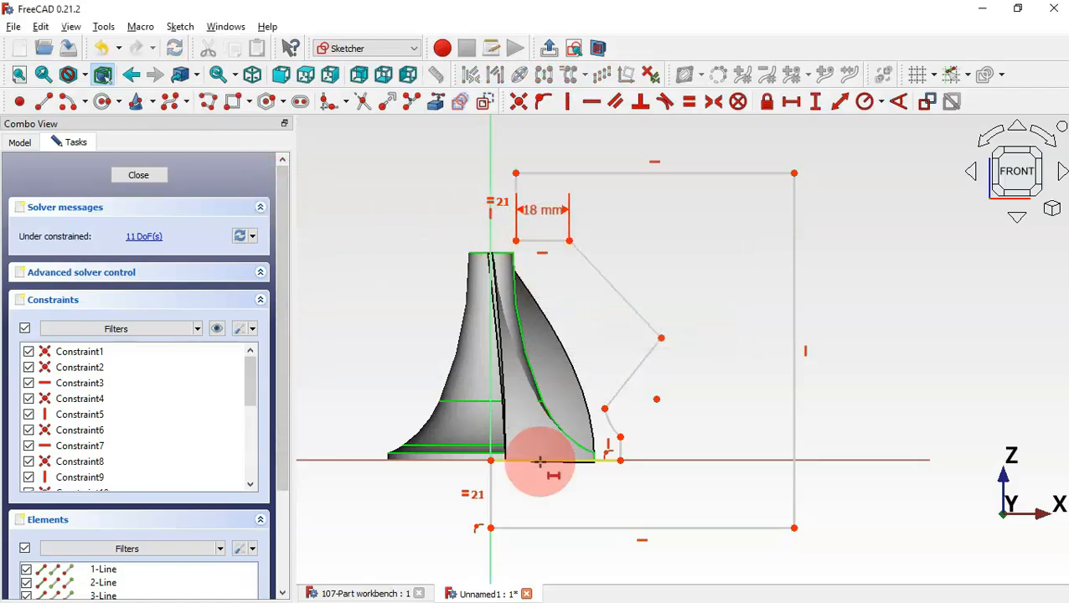
- Set the length of the horizontal line from the origin to 35 mm and check the drawing's plan view
click(570, 462)
text(30)
key(Return)
key(alt+Tab)
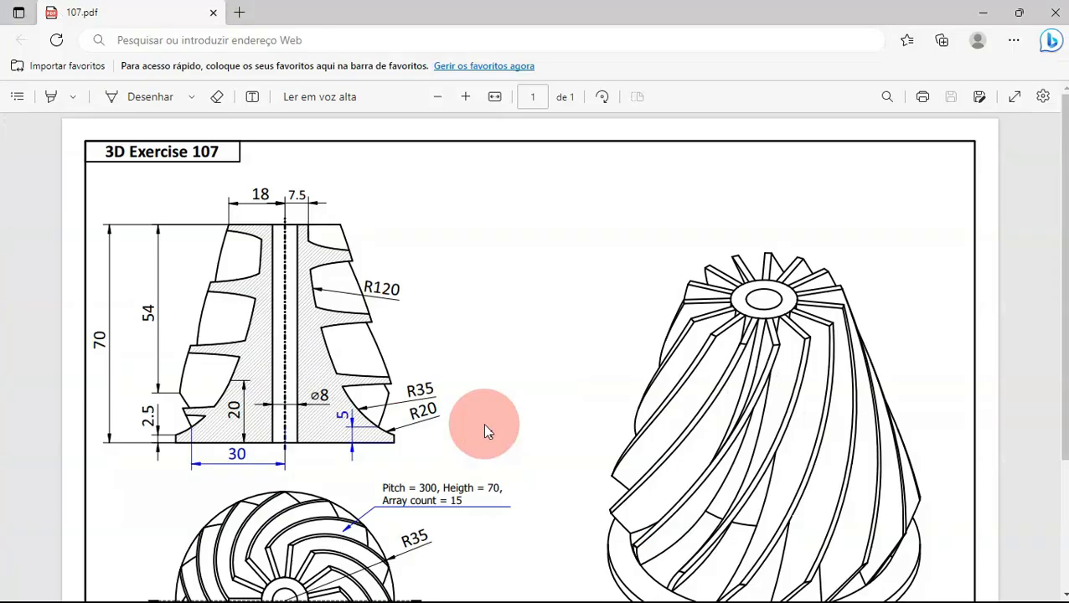
scroll(489, 426, down, 3)
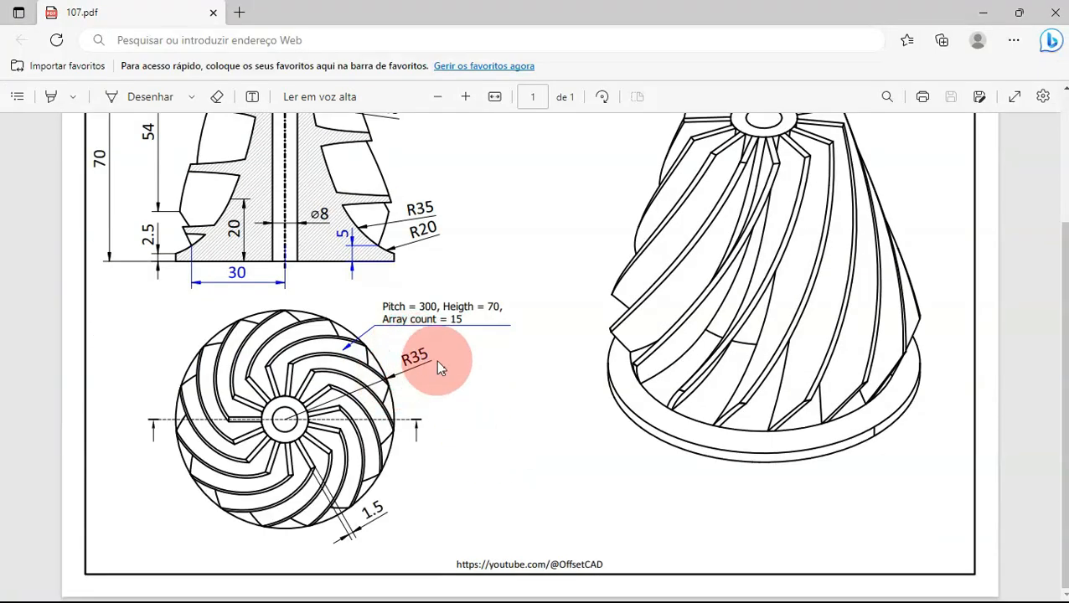
key(alt+Tab)
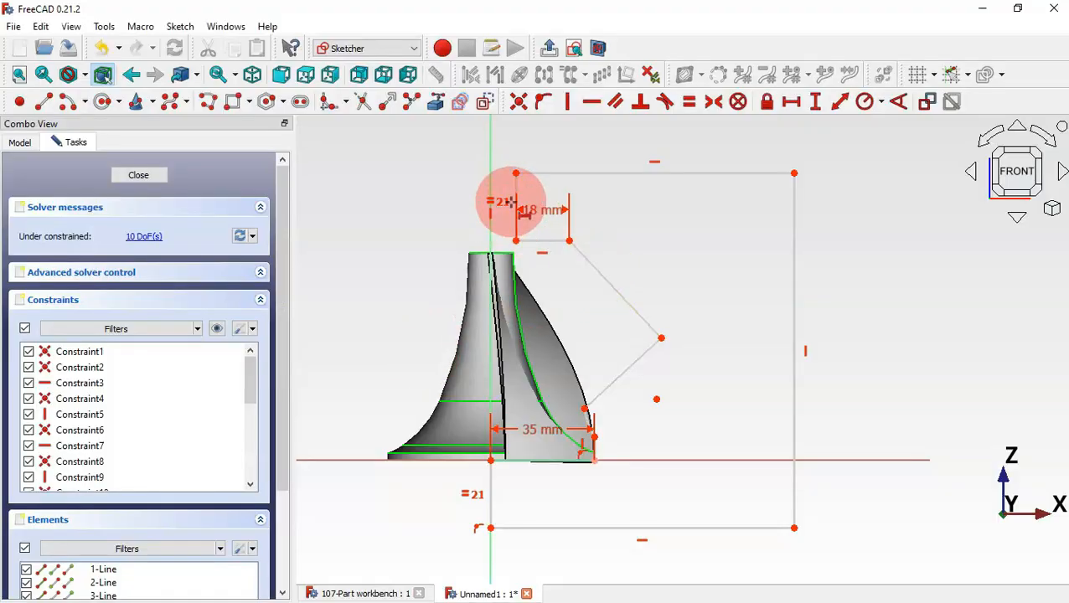
- Set the vertical distance between the 18 mm line's outer end and the outer corner of the slanted lines to 54 mm, per the drawing
click(822, 110)
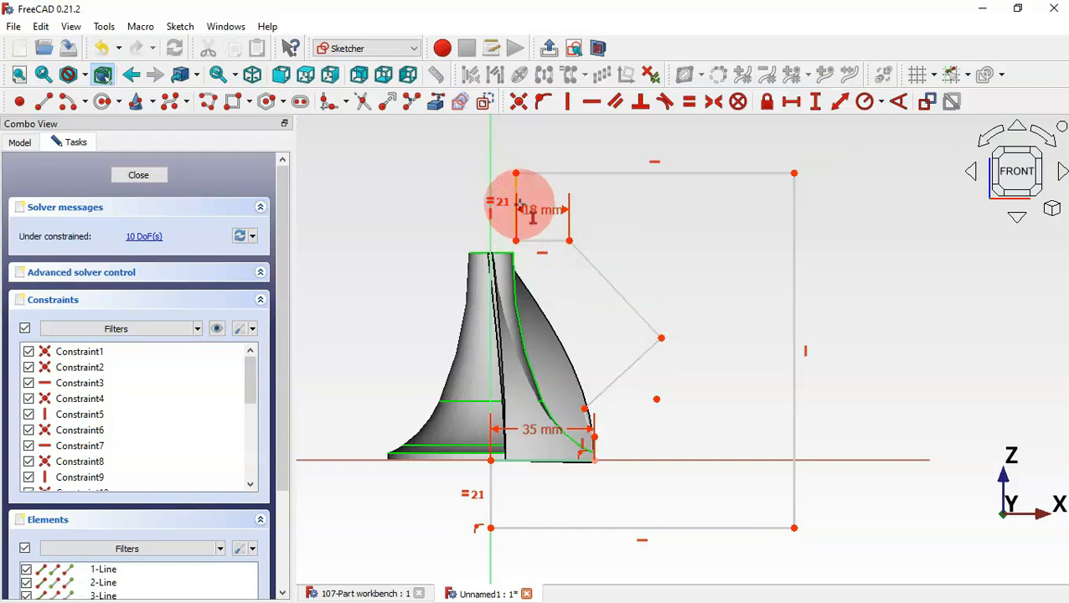
click(662, 338)
click(572, 240)
key(alt+Tab)
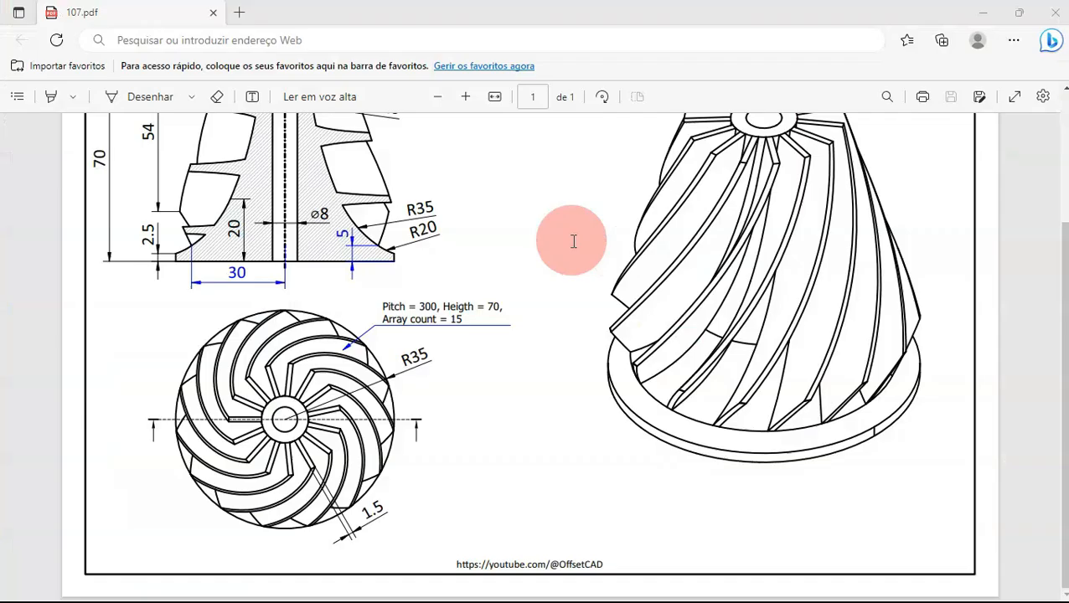
scroll(347, 302, up, 3)
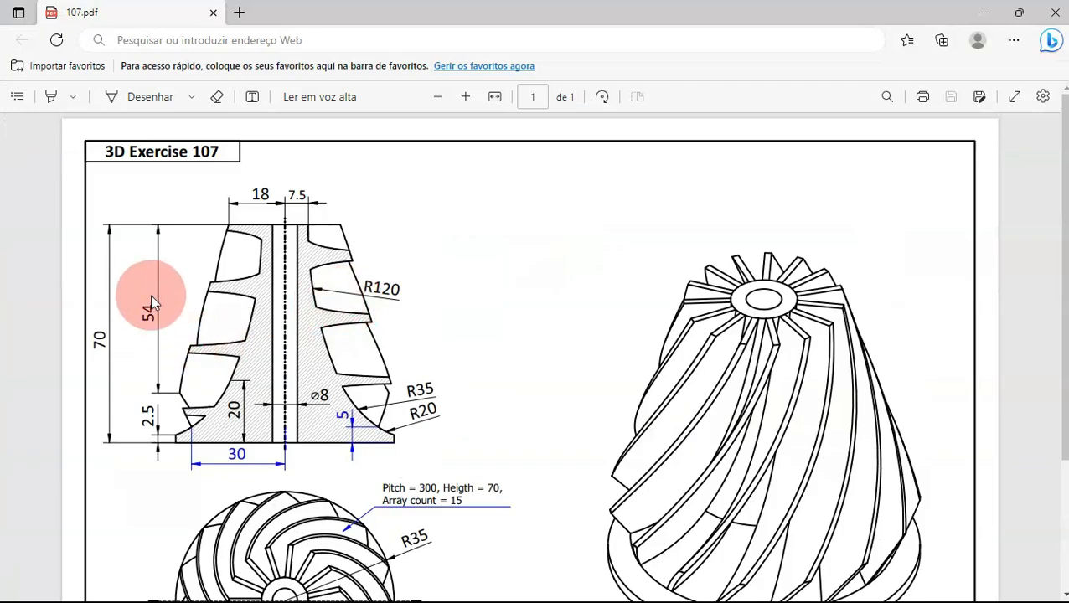
key(alt+Tab)
text(54)
key(Return)
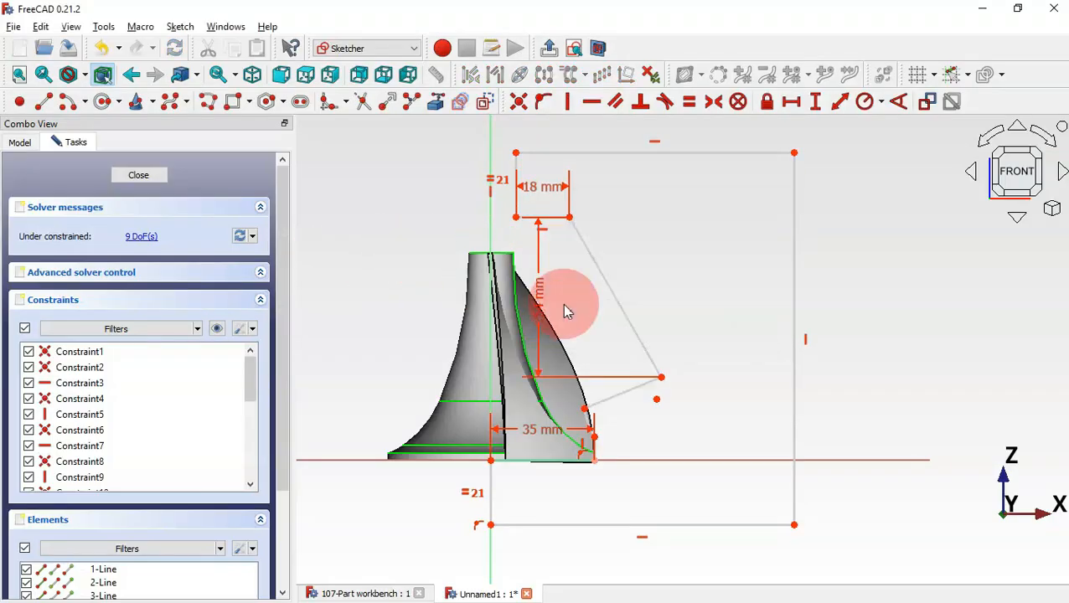
- Set the short vertical segment at the blade's lower outer edge to 2.5 mm, as given in the drawing
scroll(602, 468, up, 5)
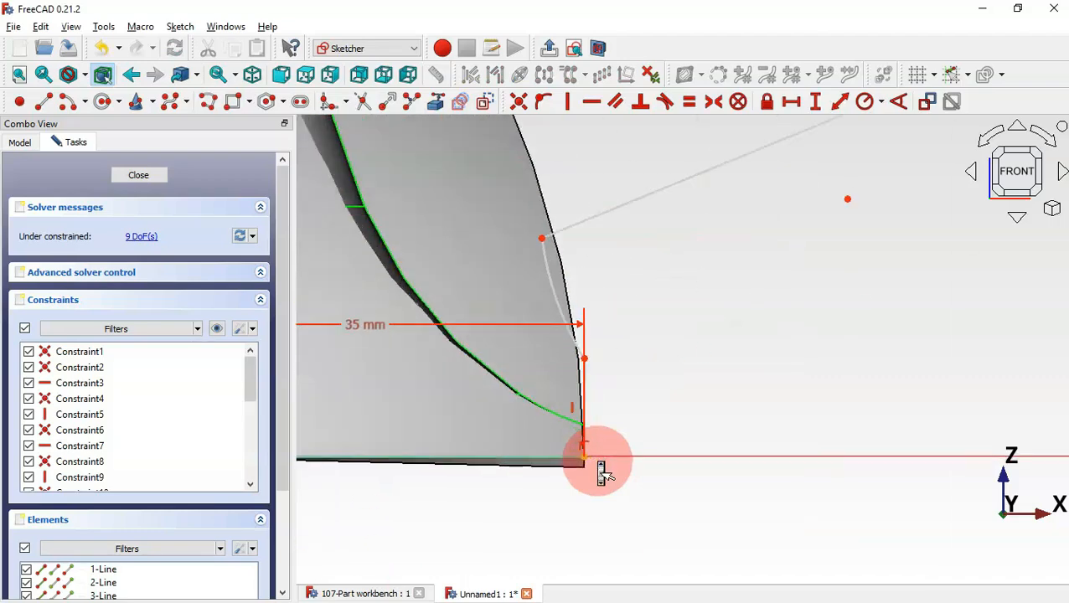
click(585, 384)
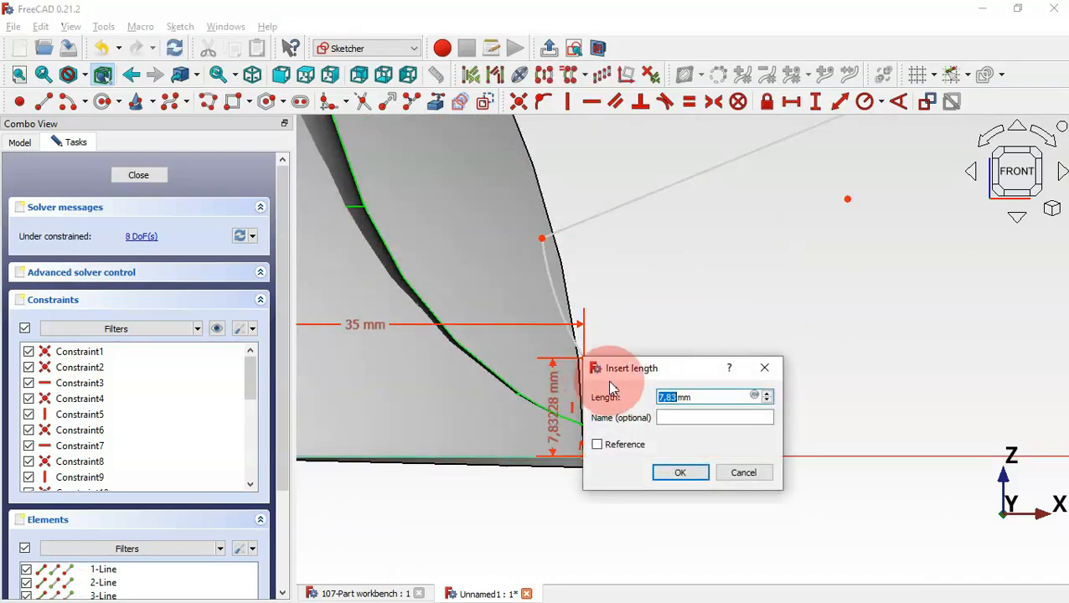
key(alt+Tab)
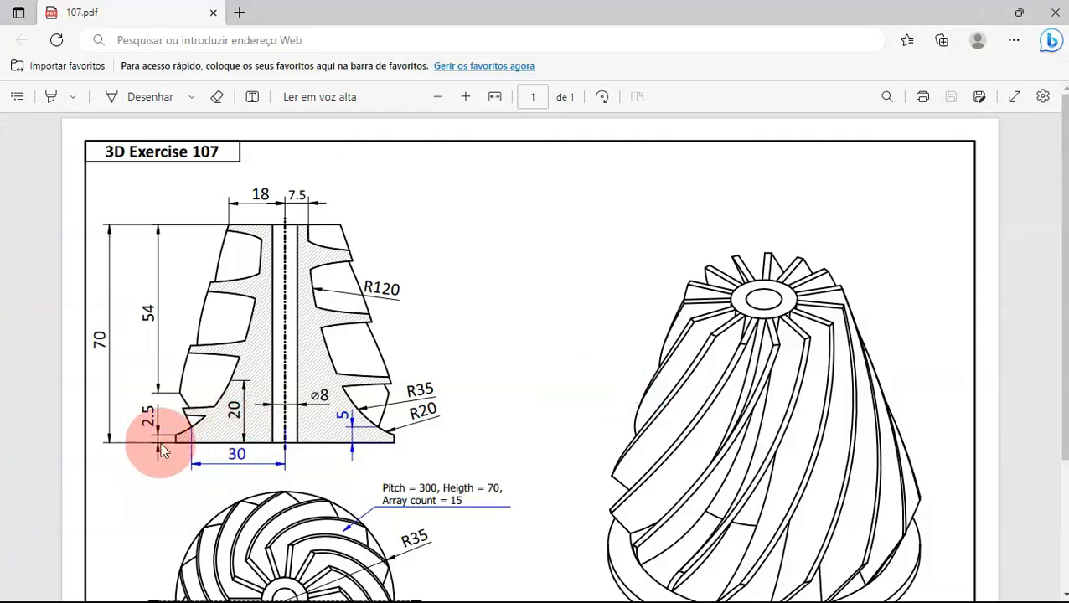
key(alt+Tab)
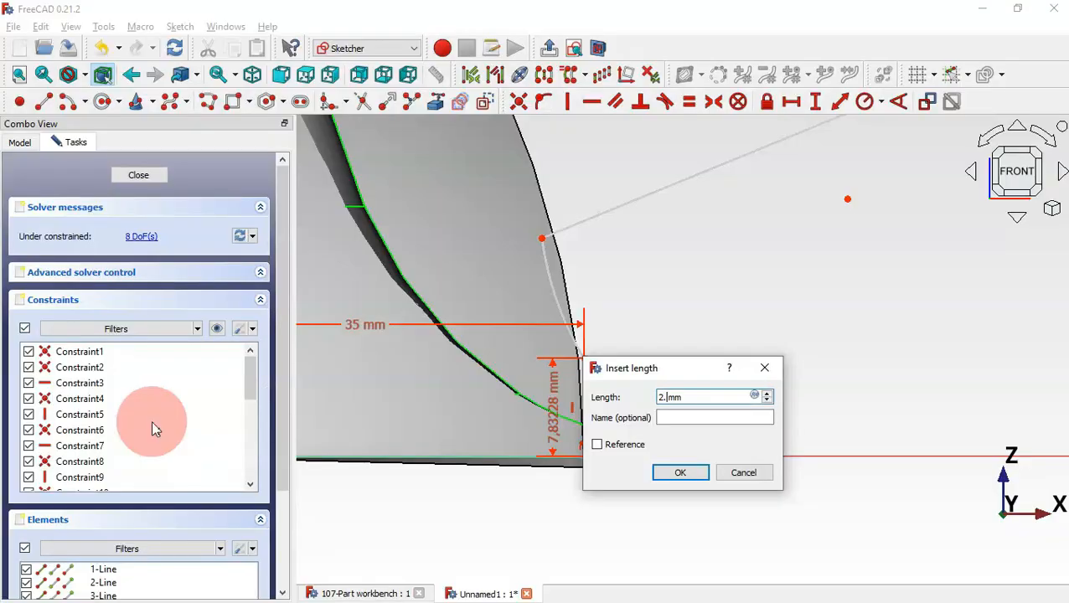
key(Return)
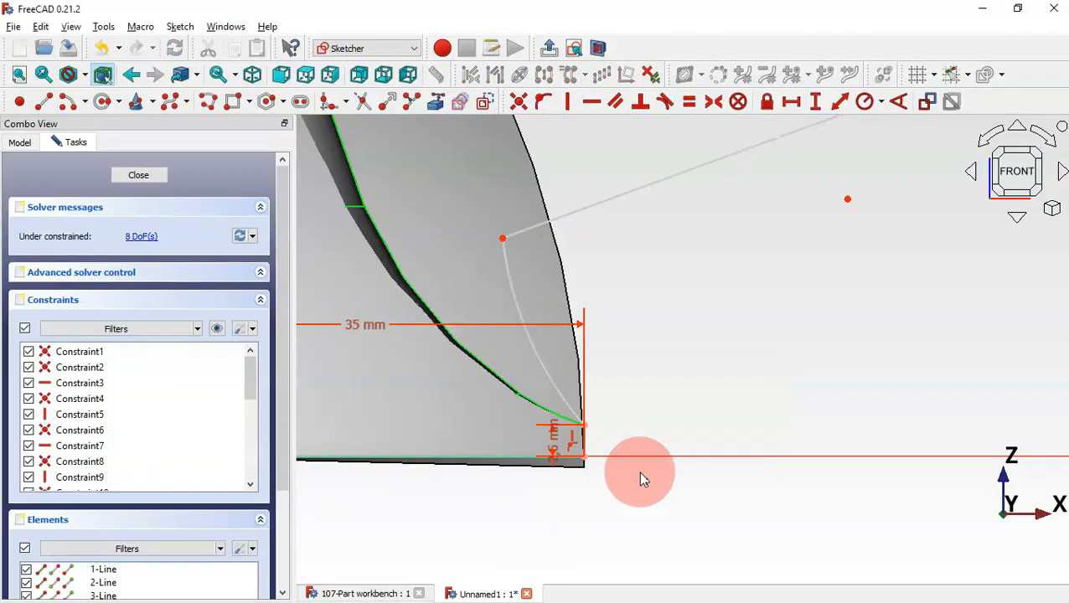
- Set the length of the short vertical segment above the 18 mm line to 5 mm
scroll(666, 461, down, 2)
scroll(668, 460, down, 1)
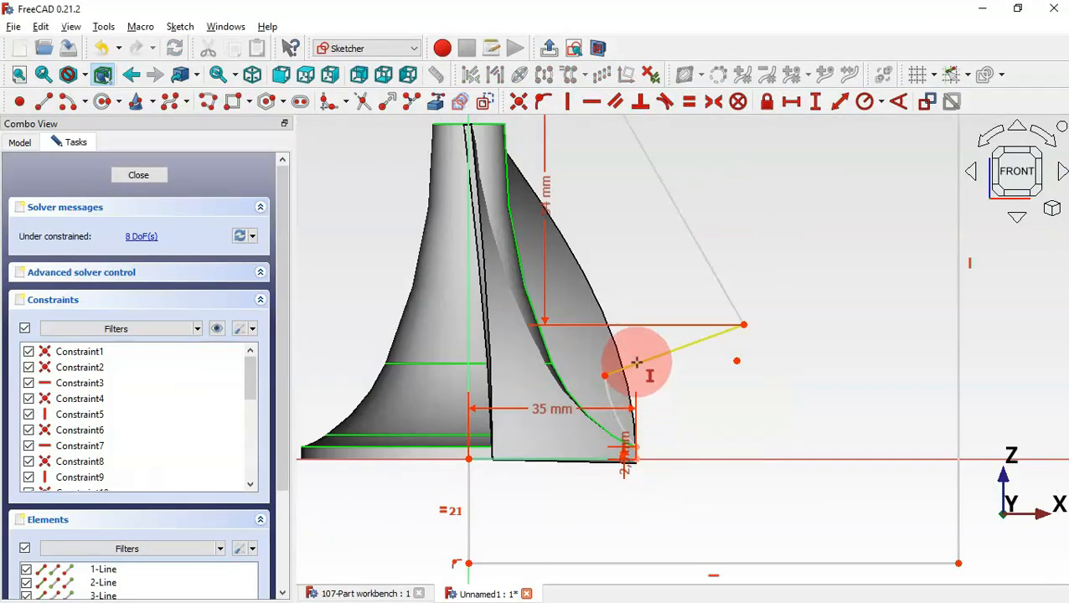
scroll(645, 375, down, 1)
scroll(697, 379, down, 1)
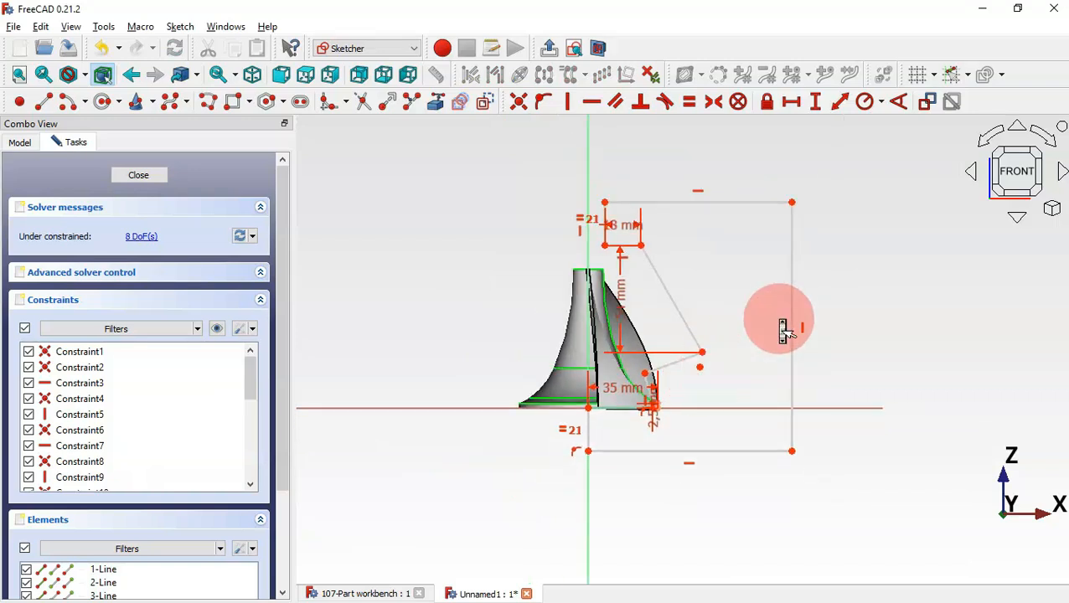
scroll(780, 317, up, 1)
click(493, 191)
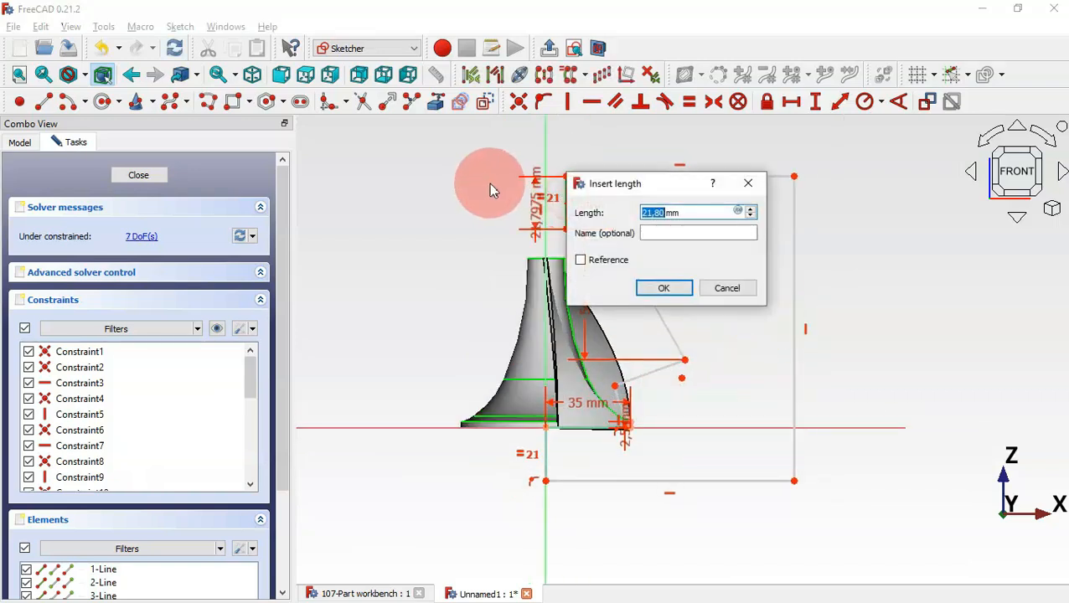
text(5)
key(Return)
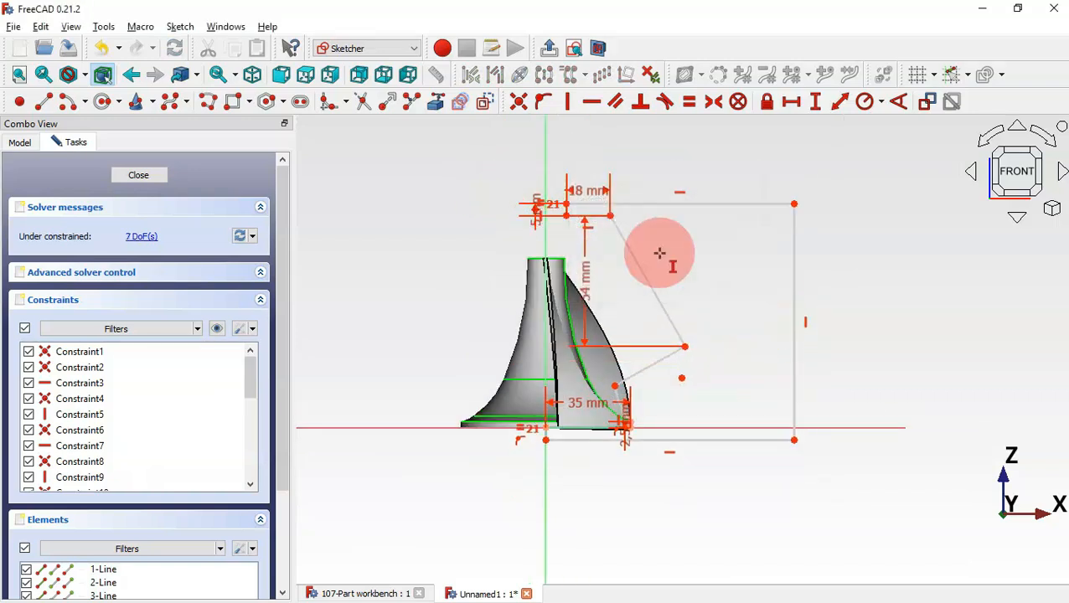
- Constrain the upper inner corner of the enclosing rectangle onto the vertical axis
scroll(675, 261, up, 1)
scroll(674, 260, up, 1)
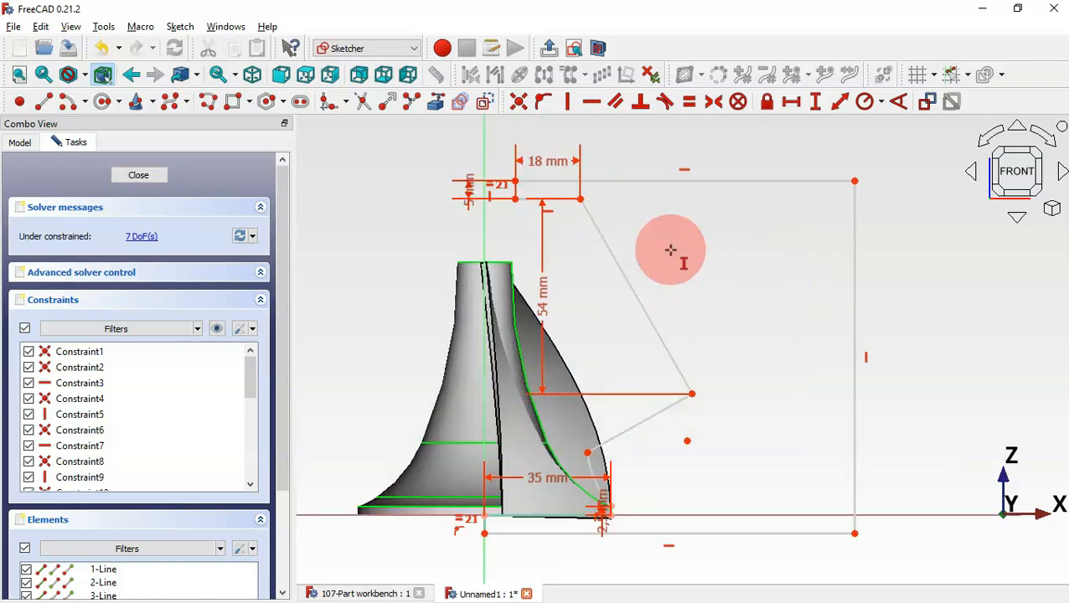
click(542, 104)
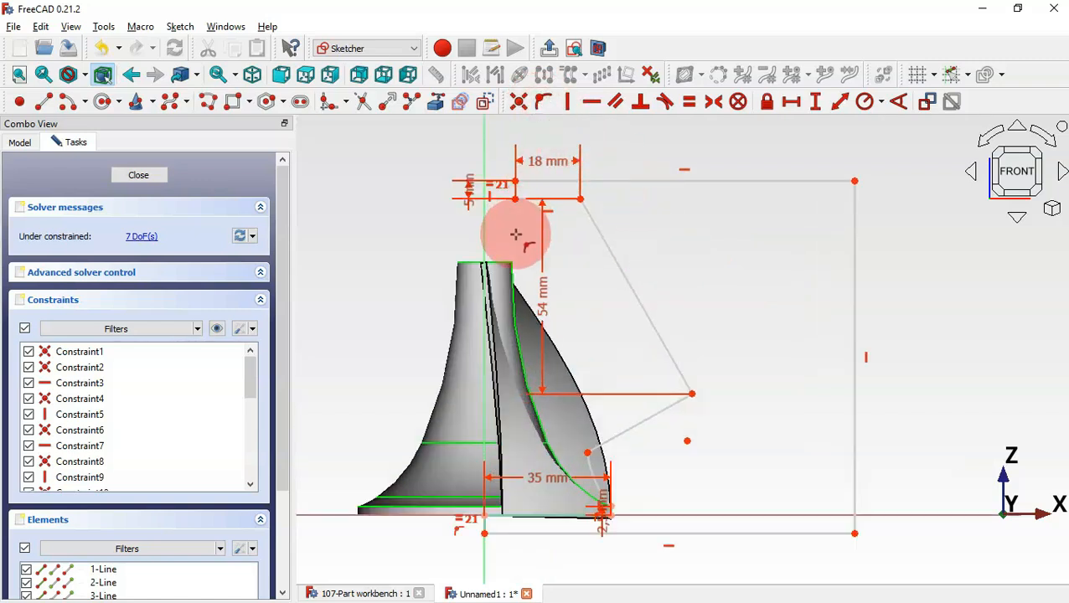
click(515, 181)
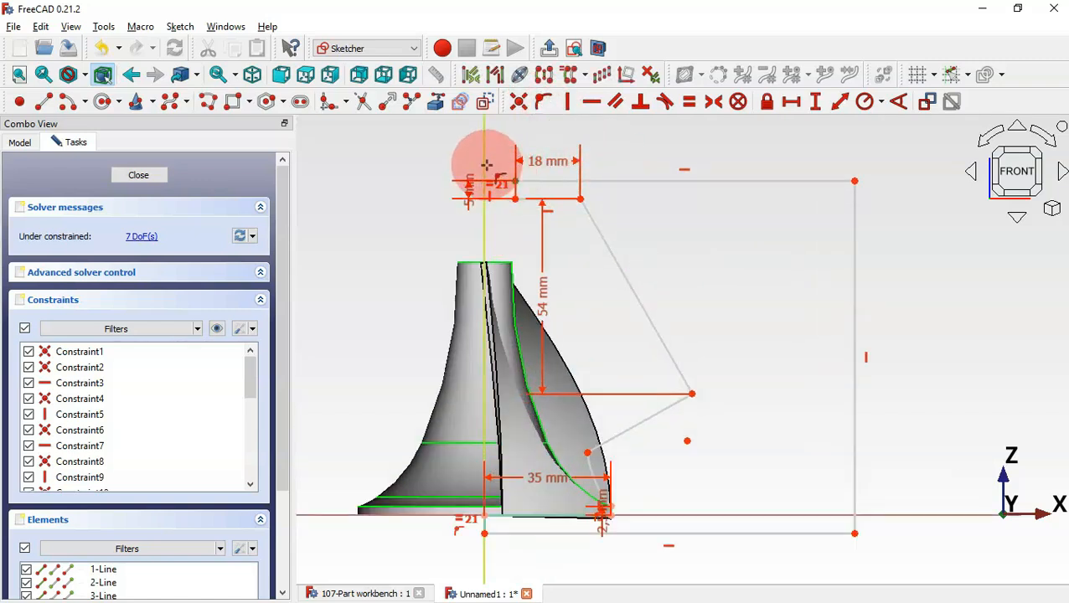
click(485, 161)
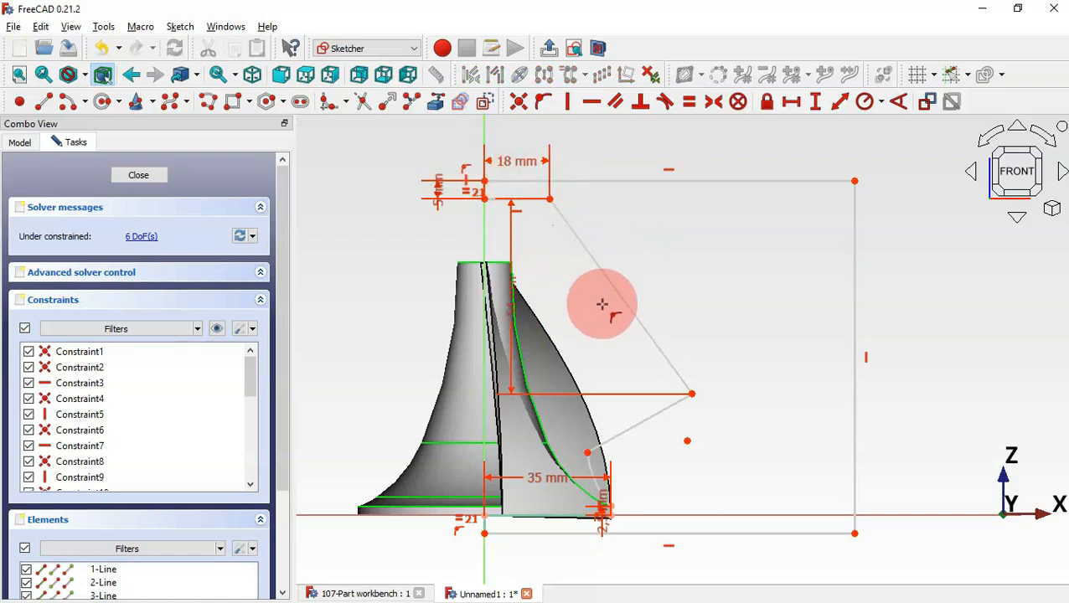
- Set the horizontal distance from the origin to the outer corner of the slanted lines to 35 mm after checking the drawing
click(790, 102)
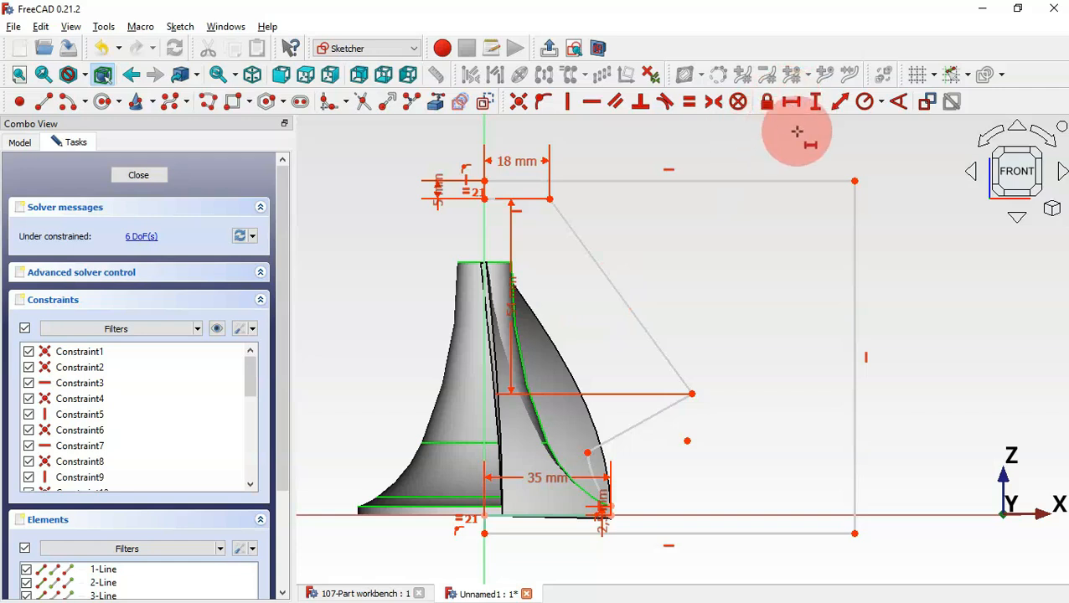
click(692, 393)
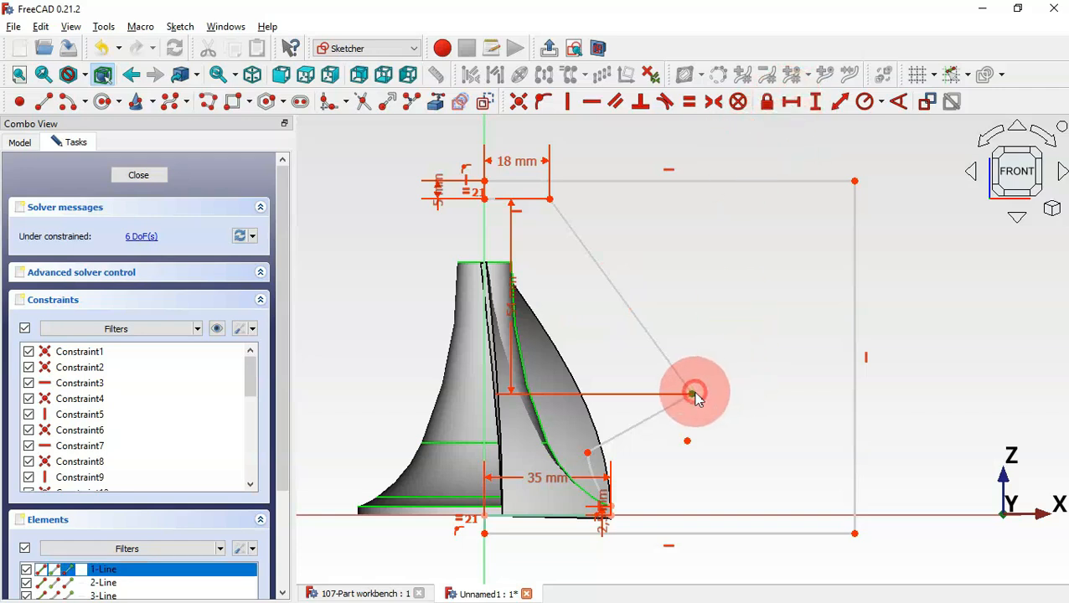
click(484, 520)
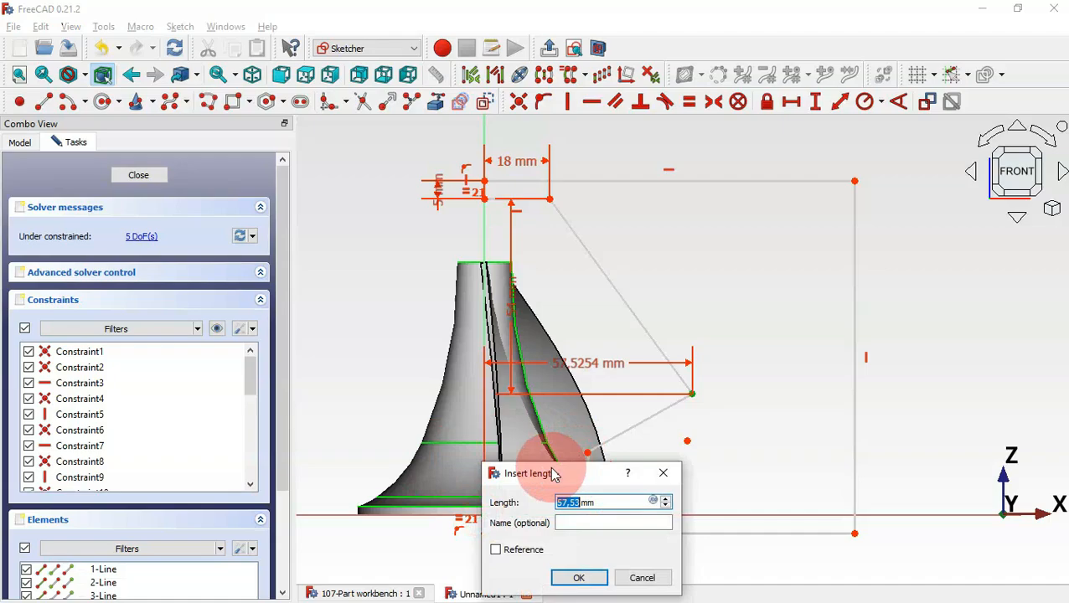
drag(553, 471, 543, 399)
key(alt+Tab)
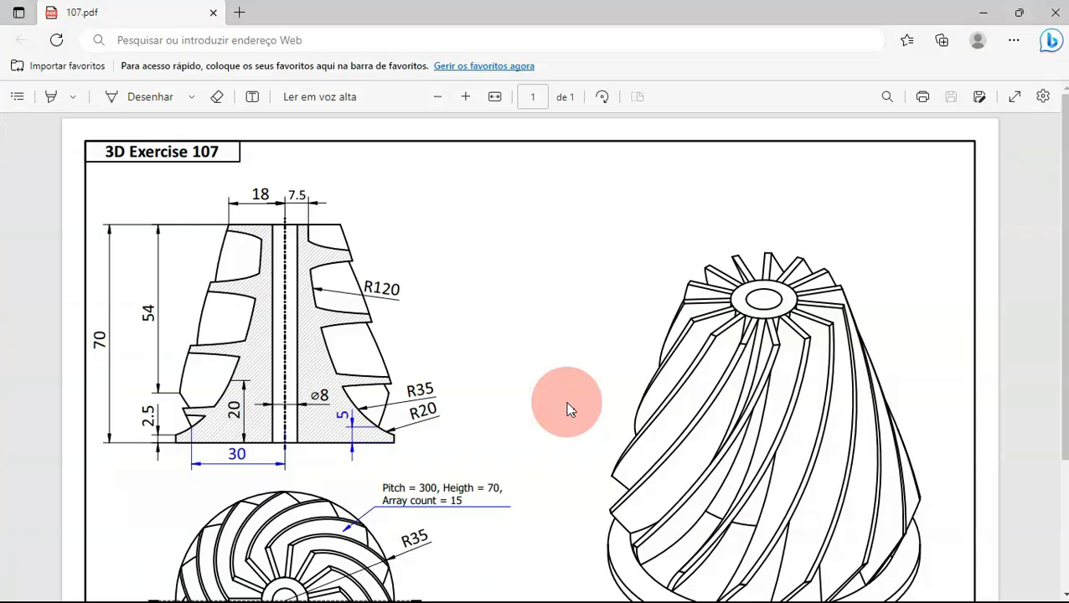
scroll(430, 370, down, 3)
key(alt+Tab)
text(35)
key(Return)
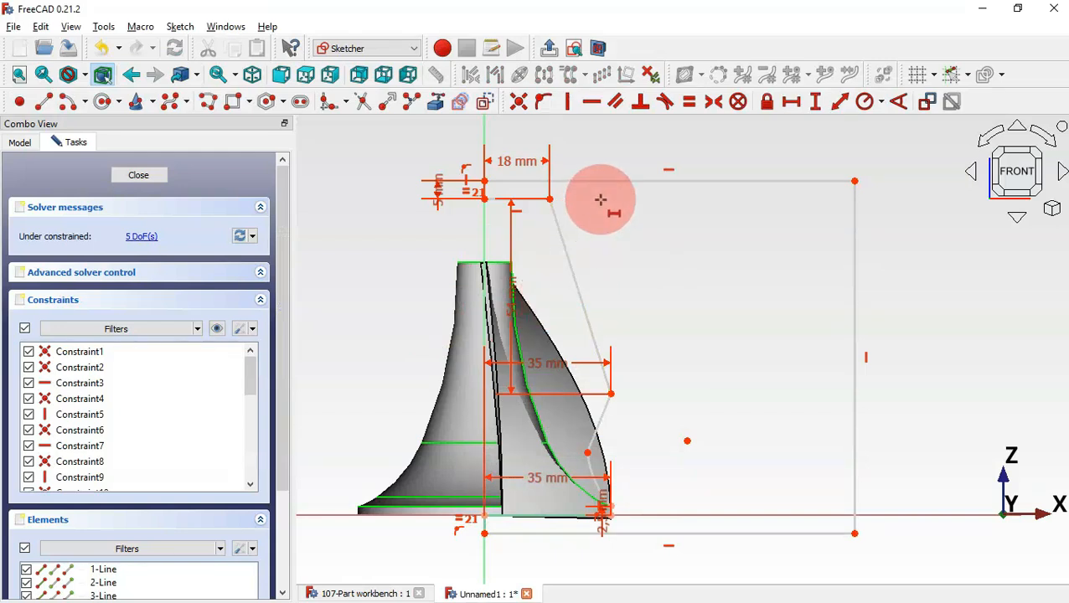
- Set the vertical distance from the origin to the inner end of the 18 mm line to 70 mm
click(815, 103)
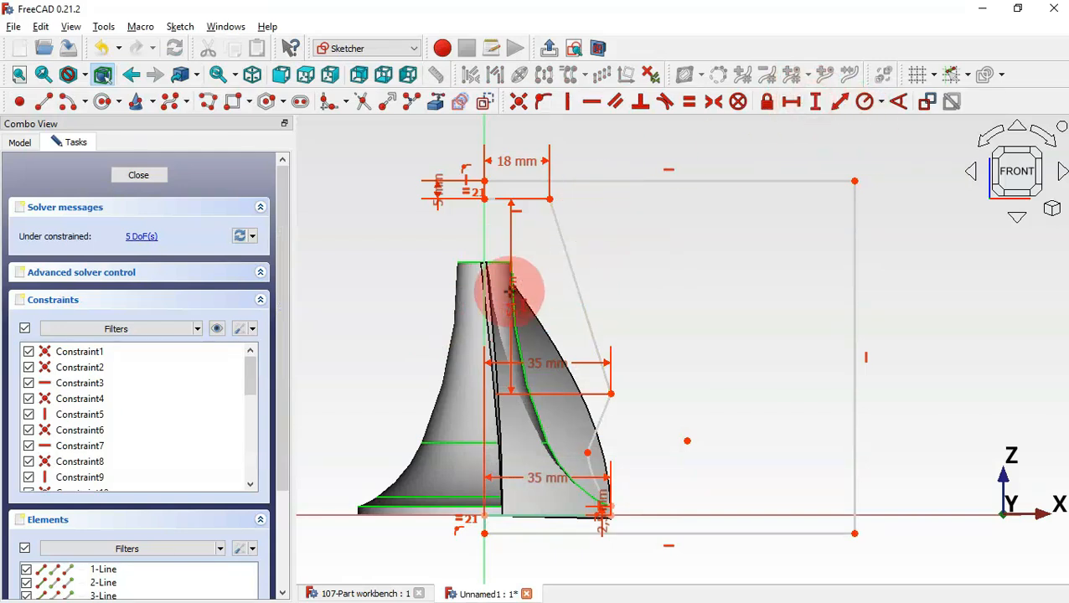
click(484, 199)
click(487, 518)
key(Return)
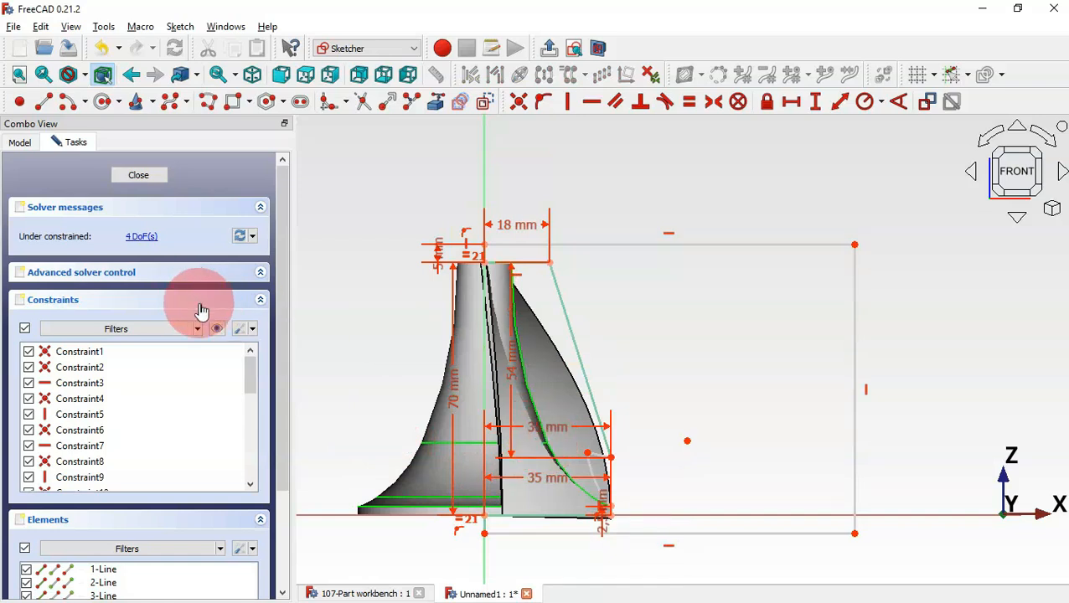
- Hide all sketch constraints and set the upper horizontal line of the enclosing rectangle to 50 mm
click(217, 329)
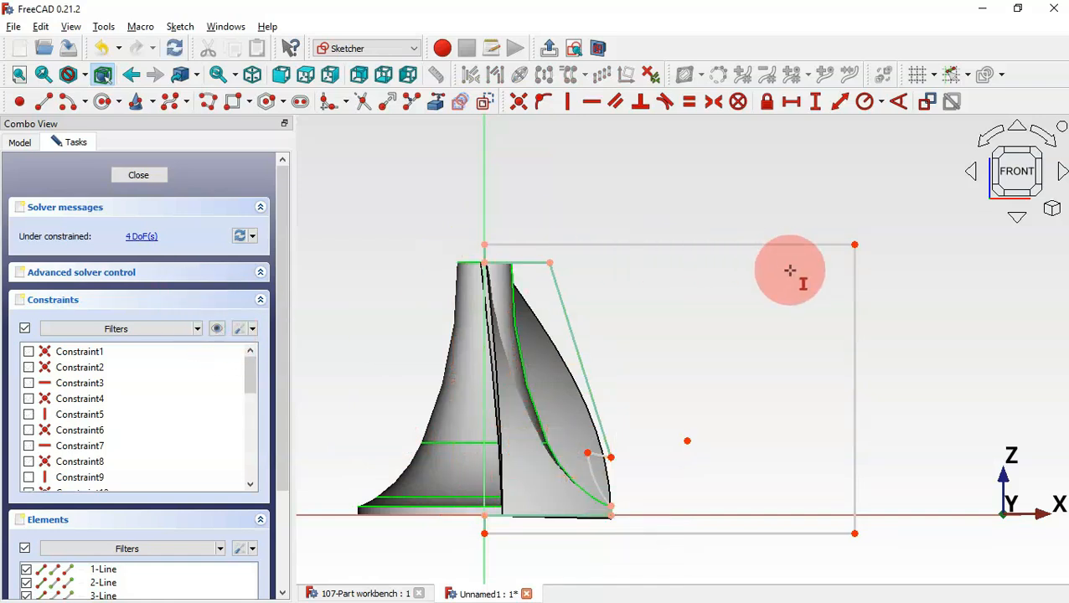
click(791, 102)
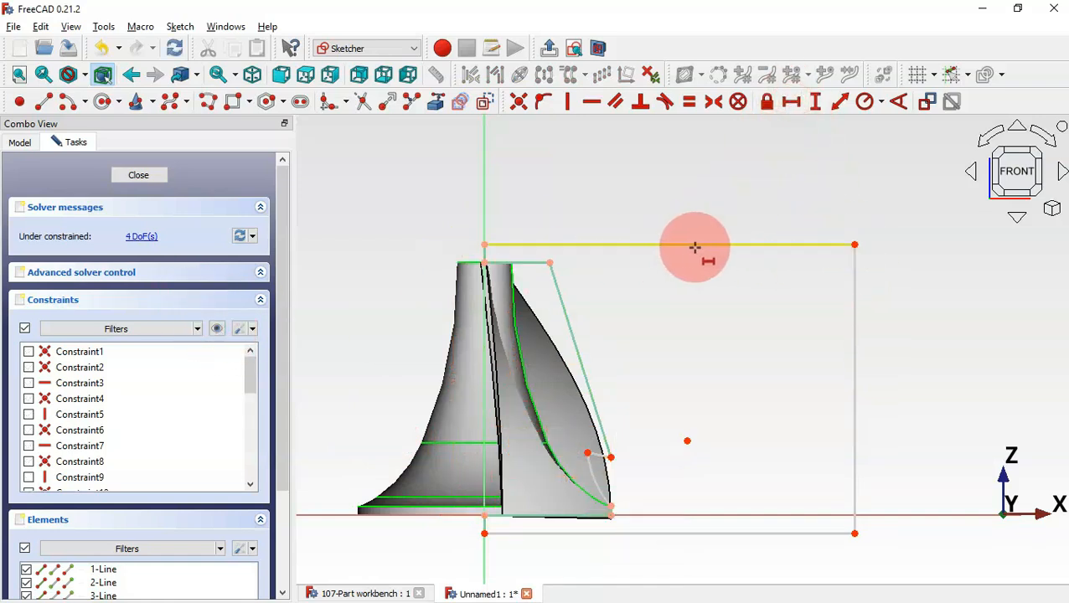
click(700, 244)
text(5)
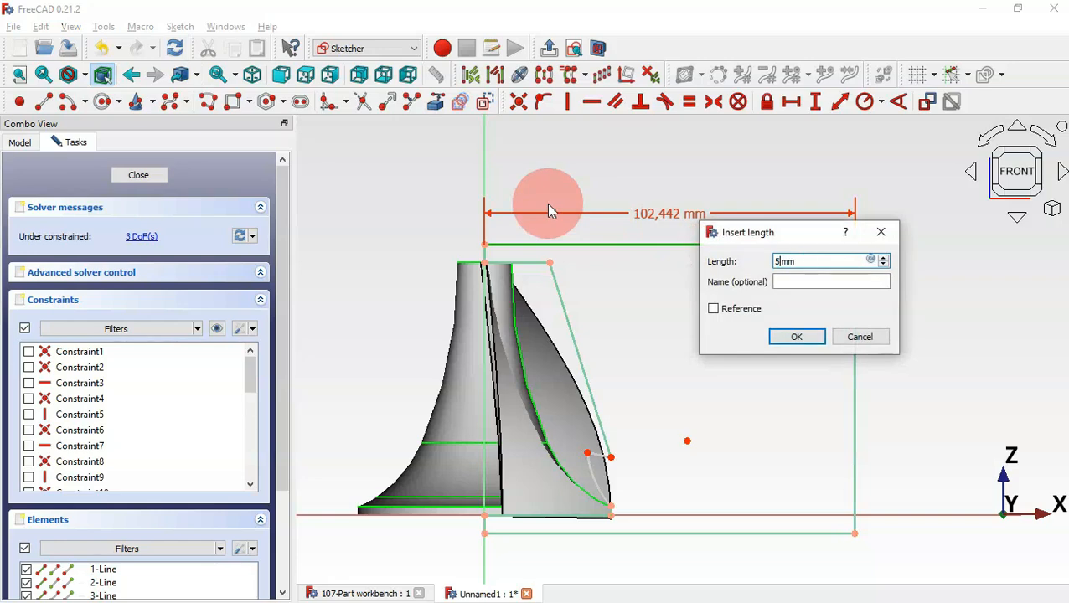
text(0)
key(Return)
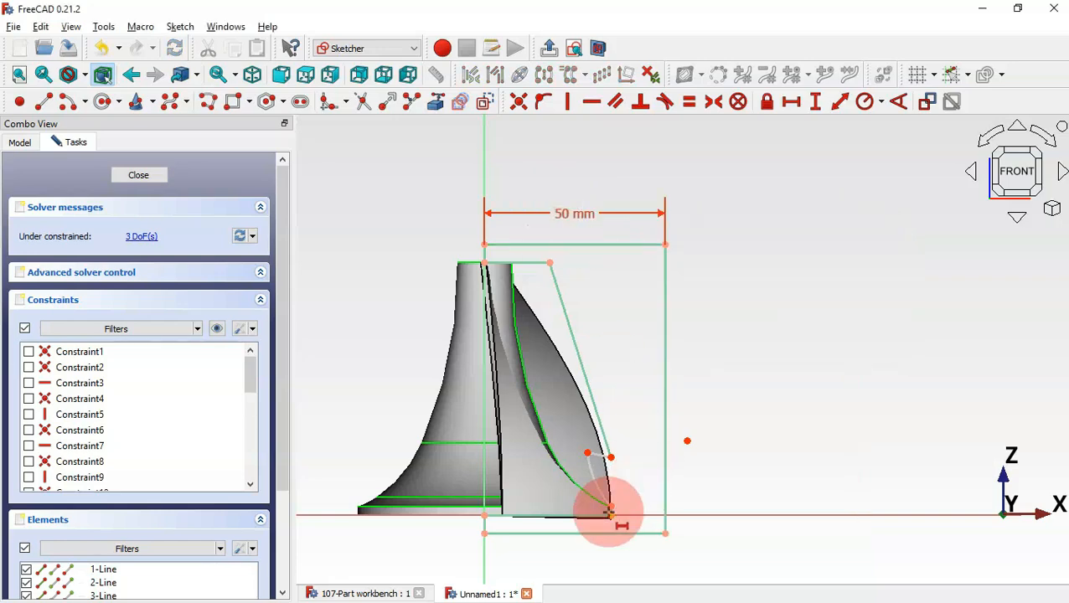
- Link the hub's lower curved edge as external geometry and make the sketch arc's upper endpoint coincident with the edge's upper end
scroll(608, 512, up, 5)
scroll(687, 410, down, 2)
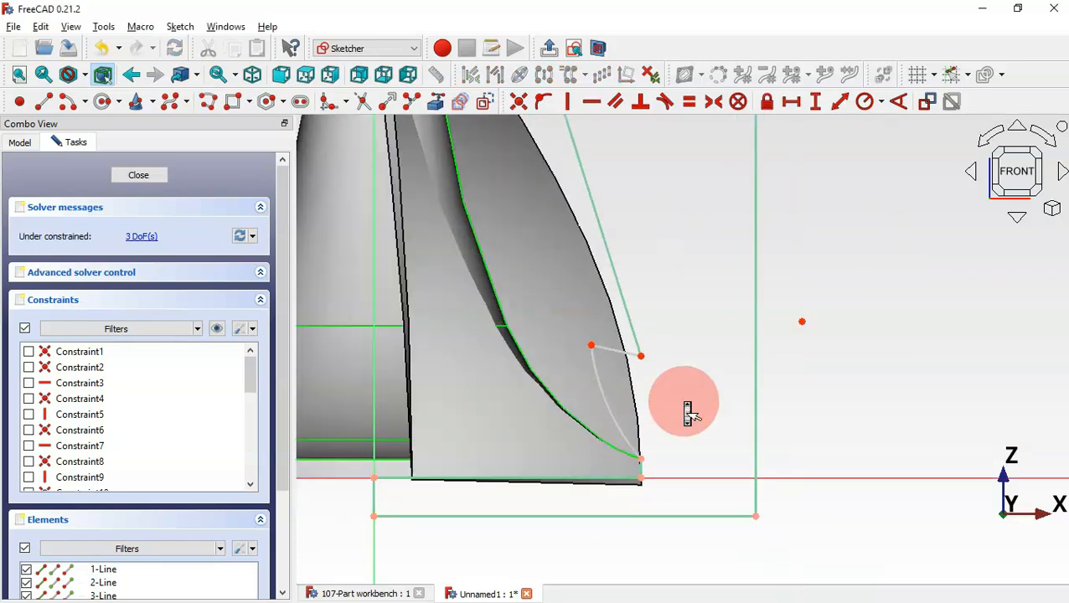
click(437, 107)
click(618, 445)
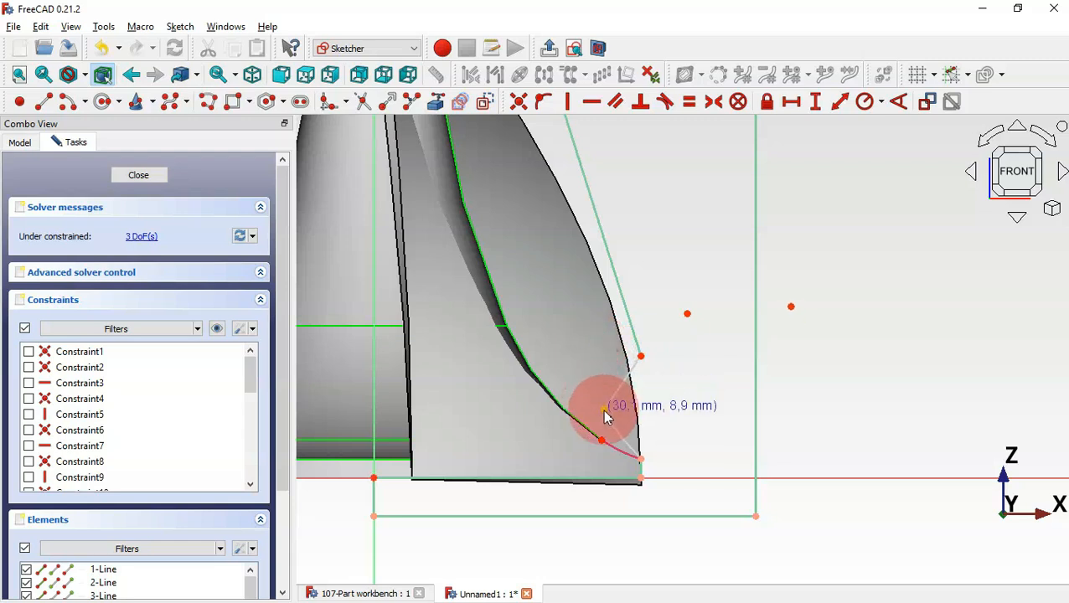
scroll(615, 437, up, 1)
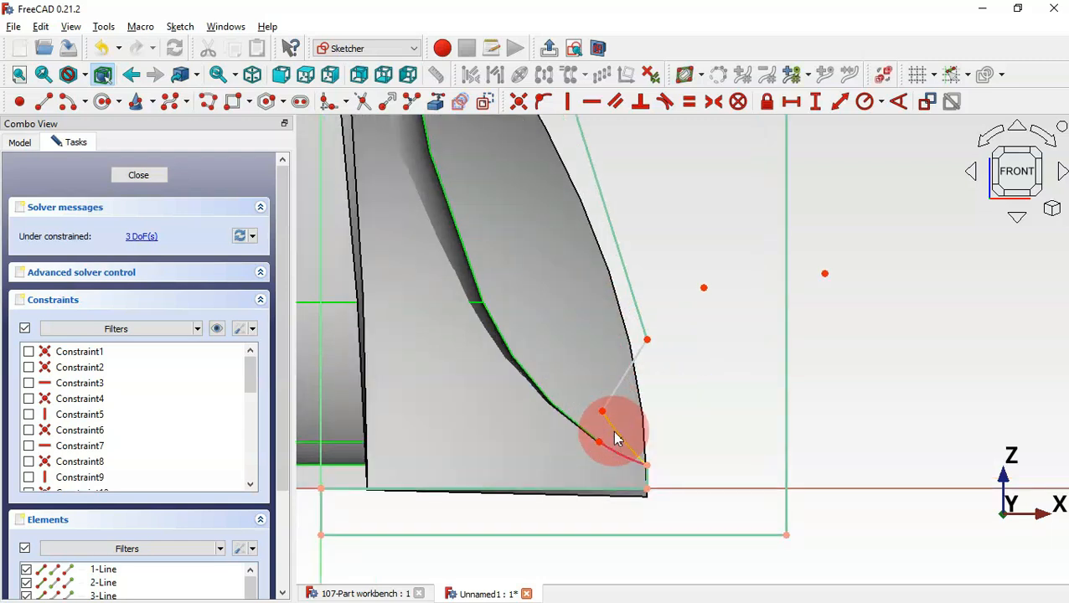
drag(584, 387, 625, 458)
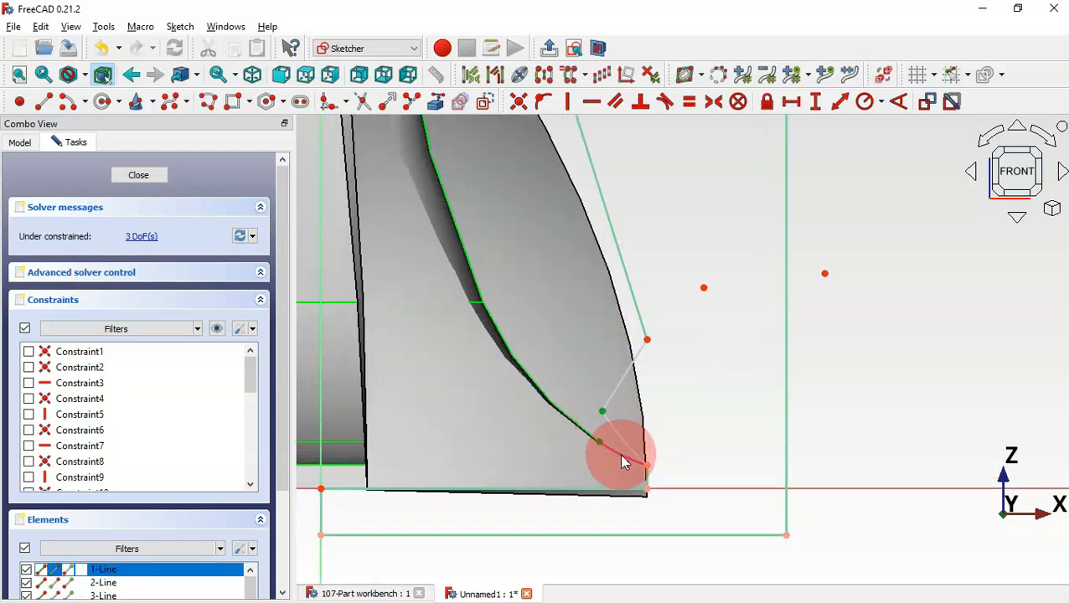
click(519, 101)
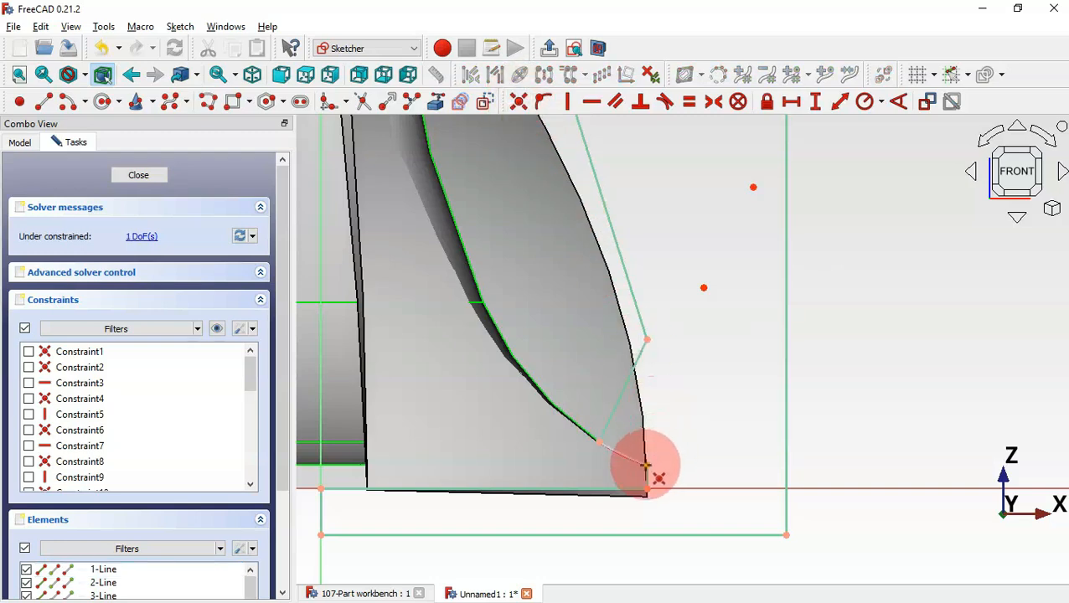
- Make the sketch arc's centre coincident with the linked edge's centre and close the sketch
scroll(651, 473, up, 2)
scroll(659, 478, down, 2)
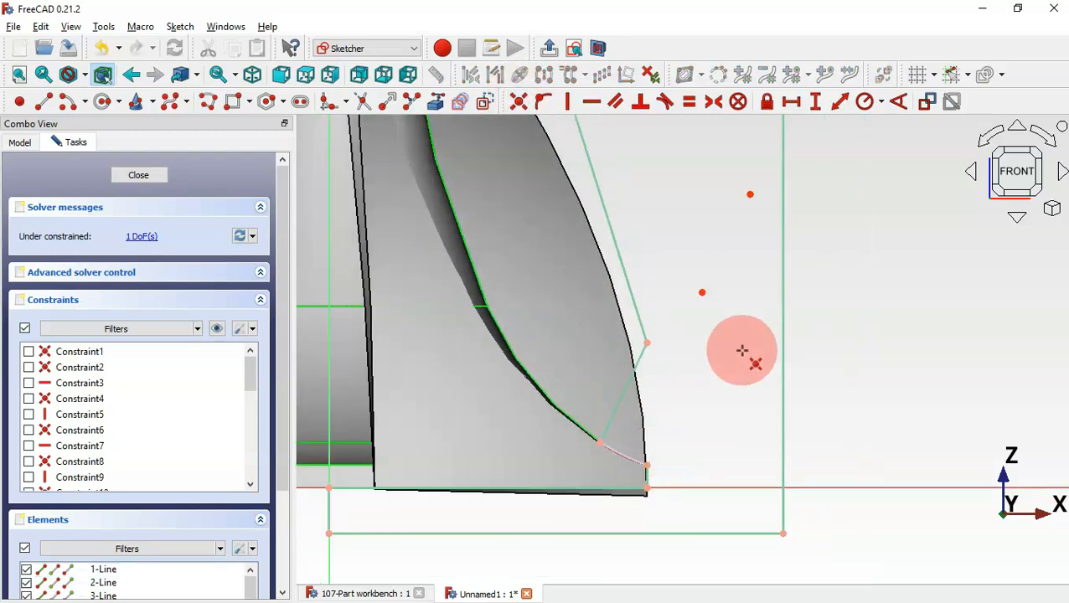
mouse_move(685, 162)
mouse_down()
mouse_move(760, 273)
mouse_move(768, 313)
mouse_up()
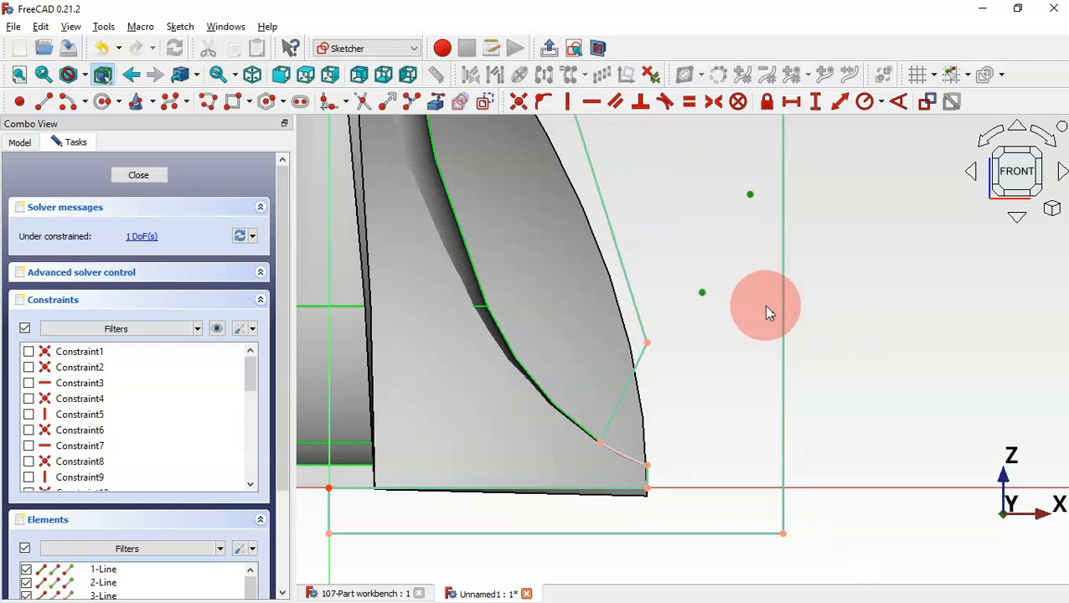
click(519, 102)
scroll(811, 310, down, 5)
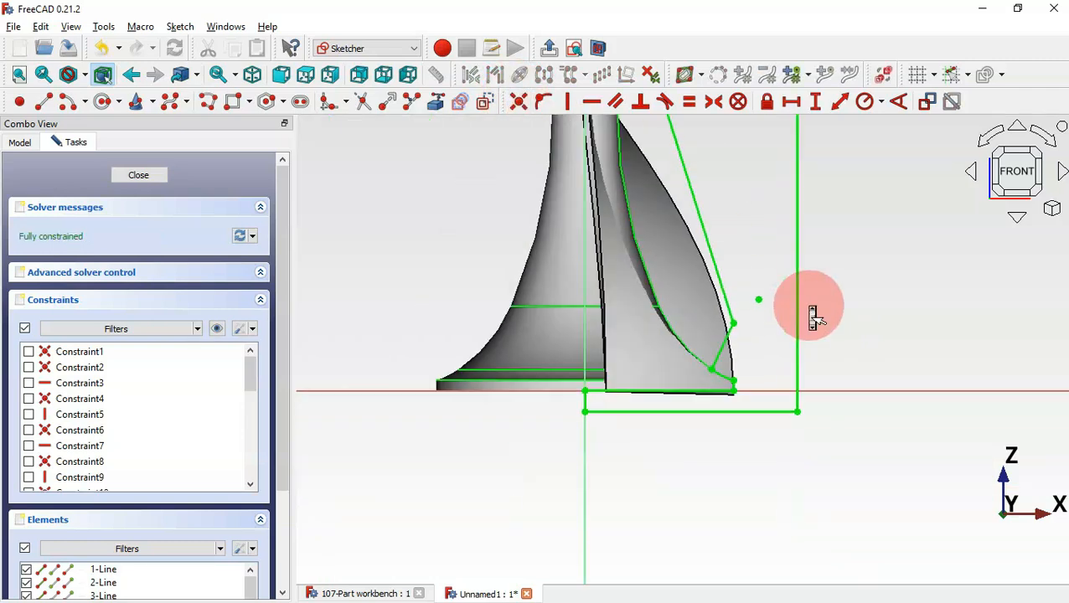
scroll(633, 331, down, 1)
click(232, 200)
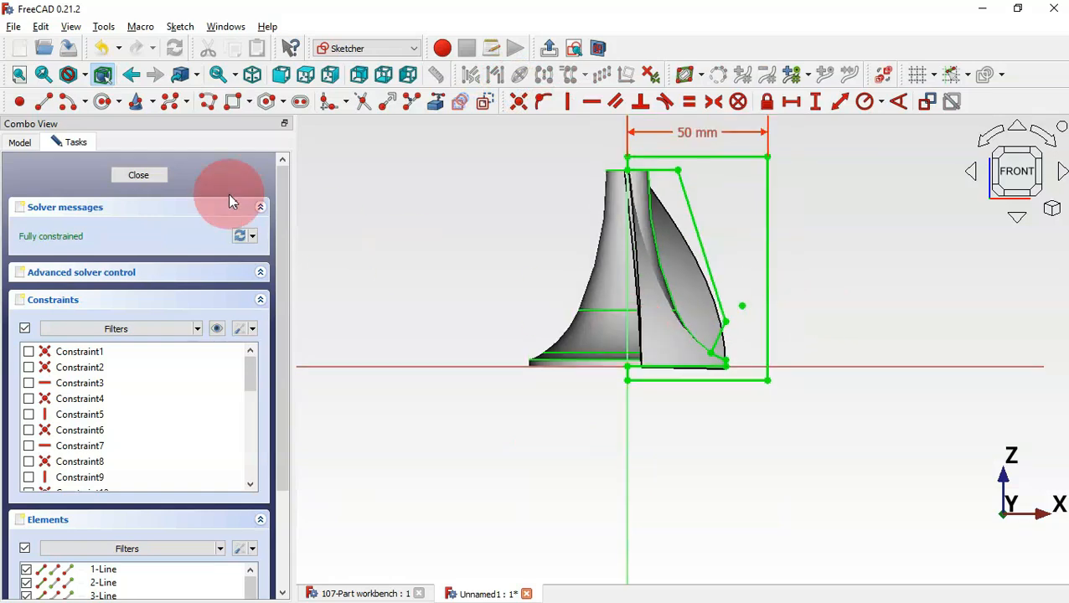
click(136, 174)
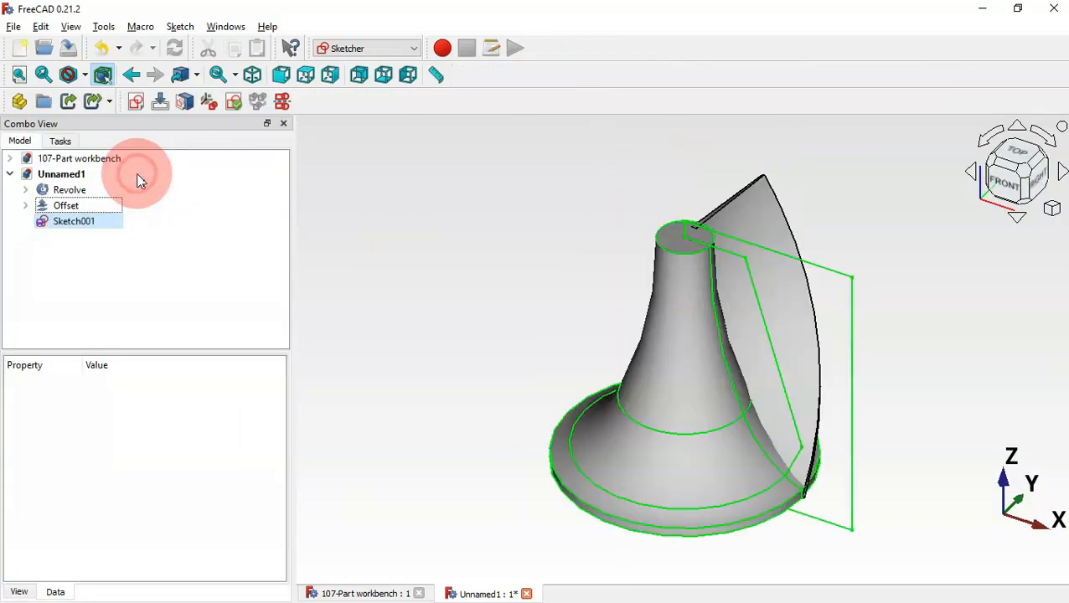
- Switch to the Part workbench and revolve Sketch001 by 360° about the Z axis as a solid
click(379, 52)
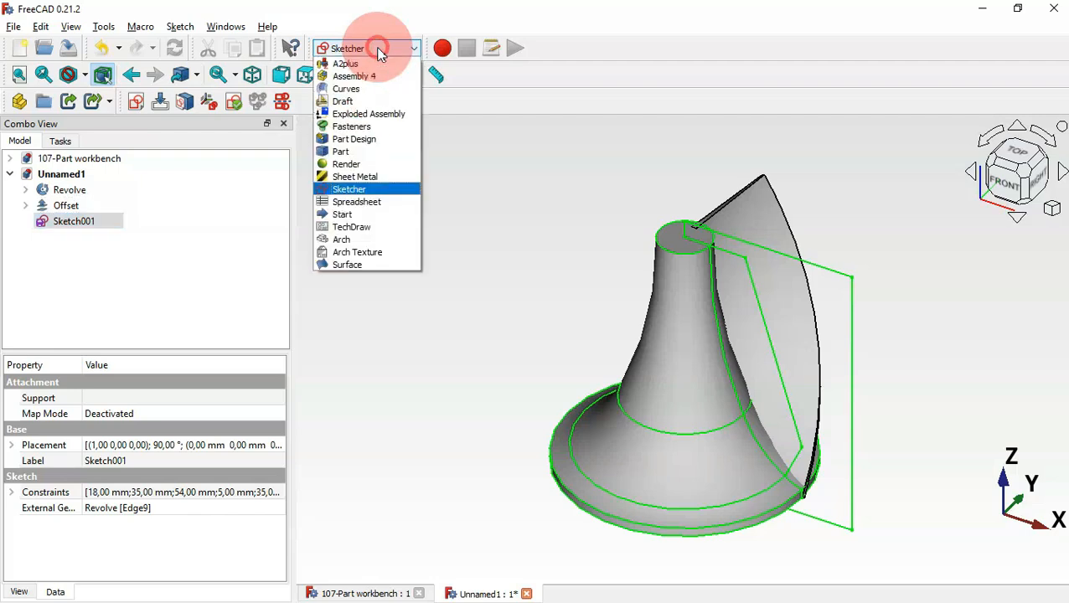
click(355, 152)
click(112, 195)
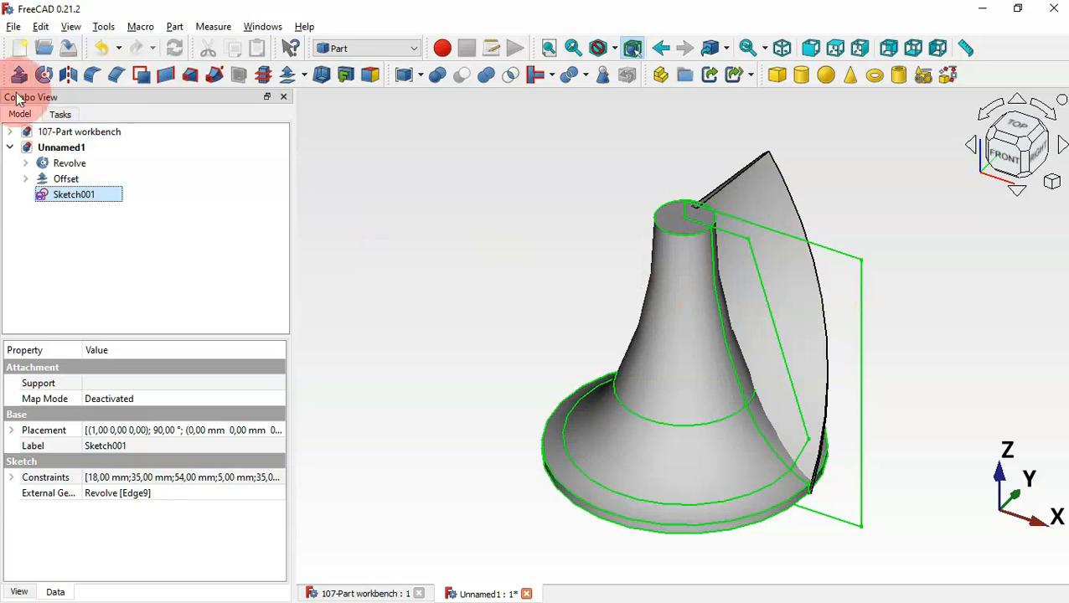
click(43, 76)
drag(138, 394, 59, 399)
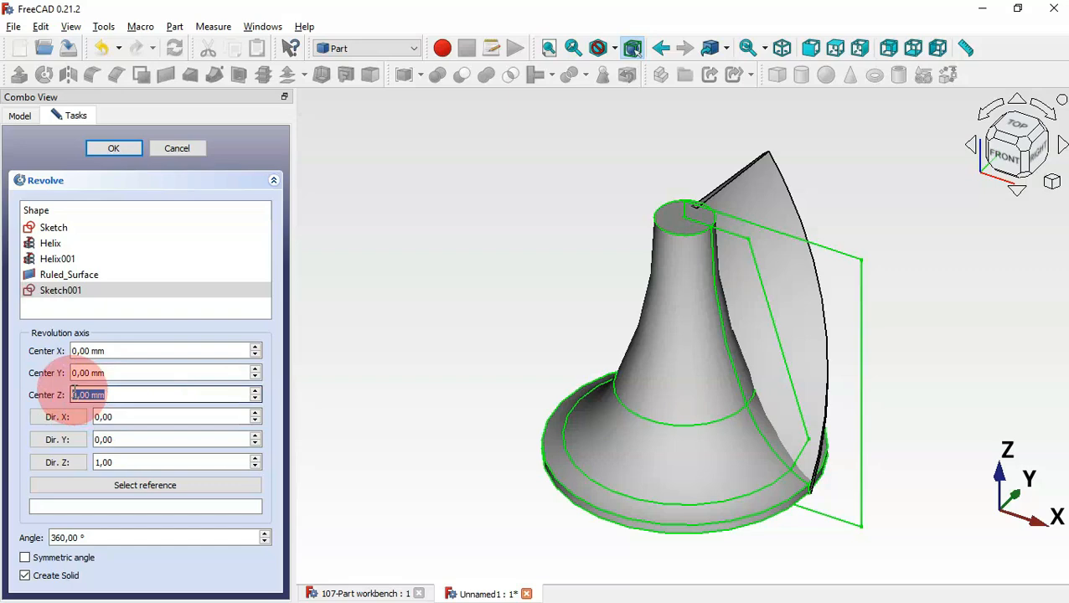
click(128, 150)
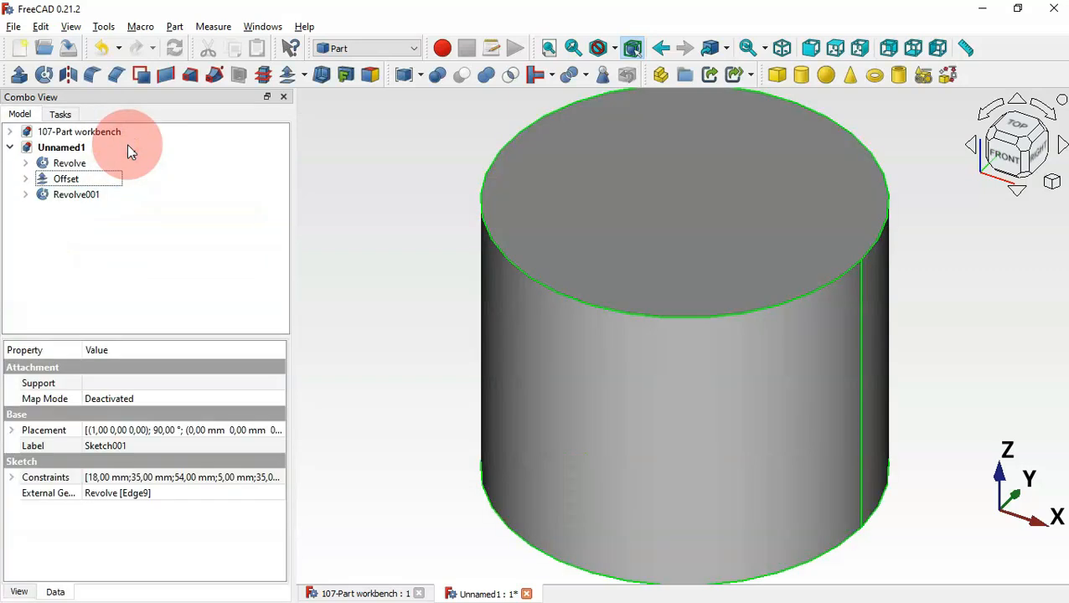
drag(372, 341, 637, 218)
middle_drag(637, 218, 544, 250)
key(Home)
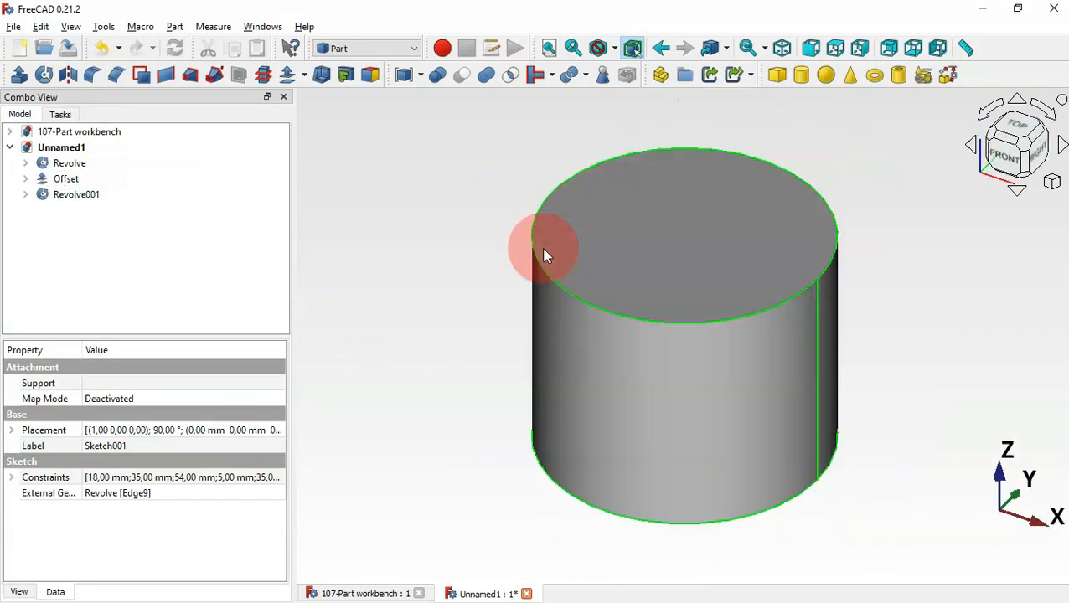
- Cut the Revolve001 solid from the Offset blade to trim the blade's outer shape
click(74, 179)
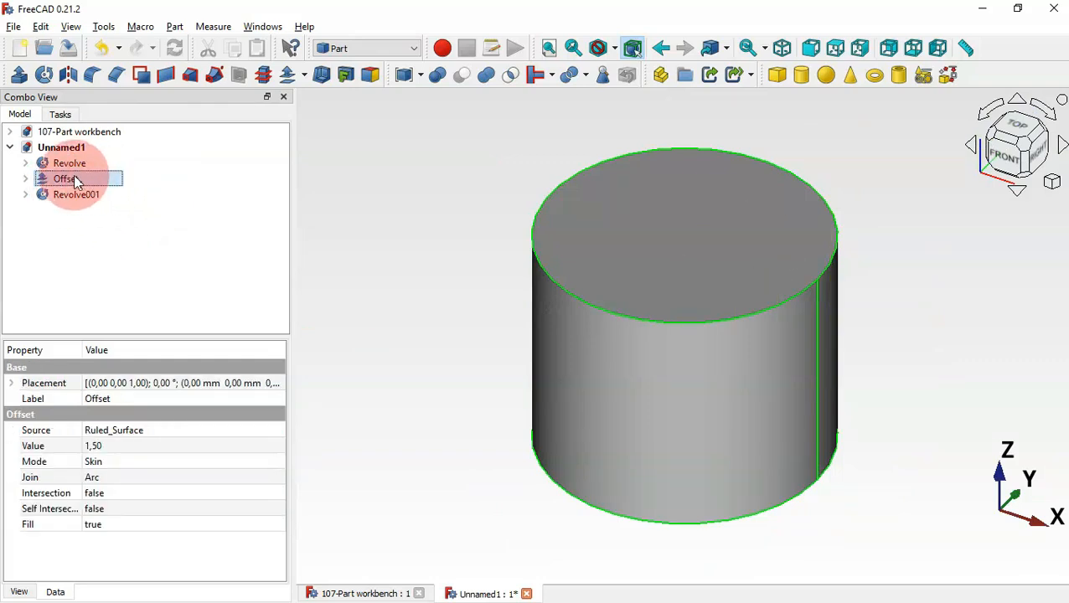
ctrl+click(86, 200)
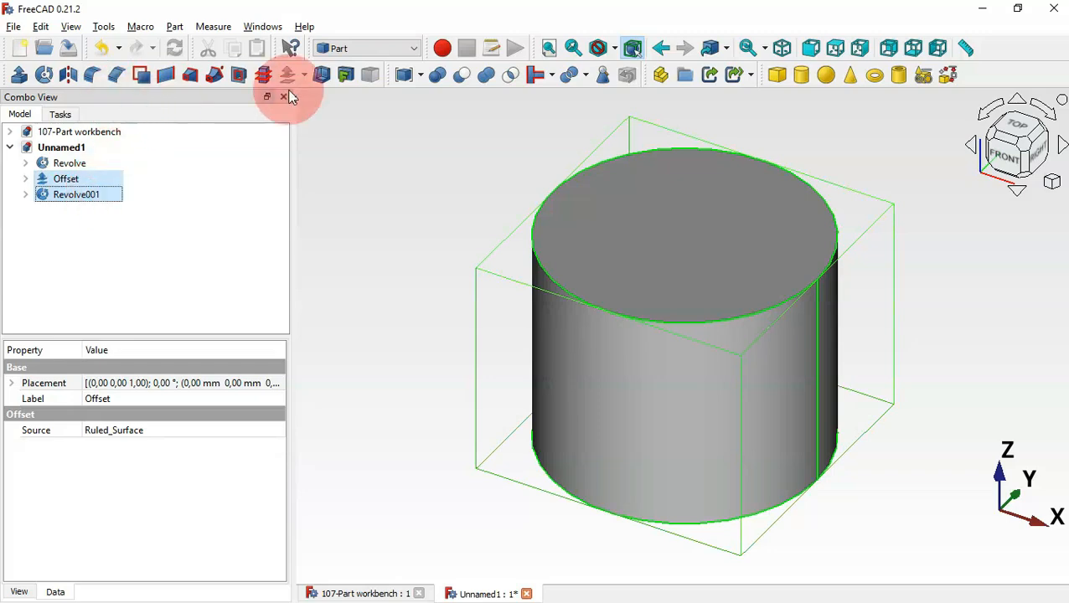
click(461, 76)
drag(740, 343, 767, 263)
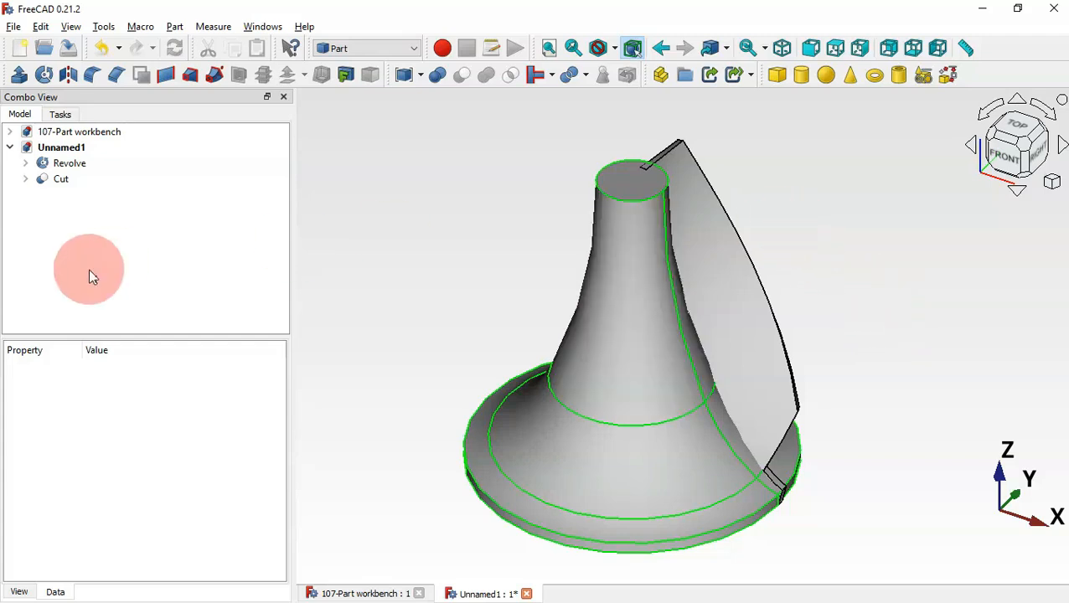
- Fuse the trimmed blade Cut with the hub Revolve into one solid
drag(56, 200, 67, 164)
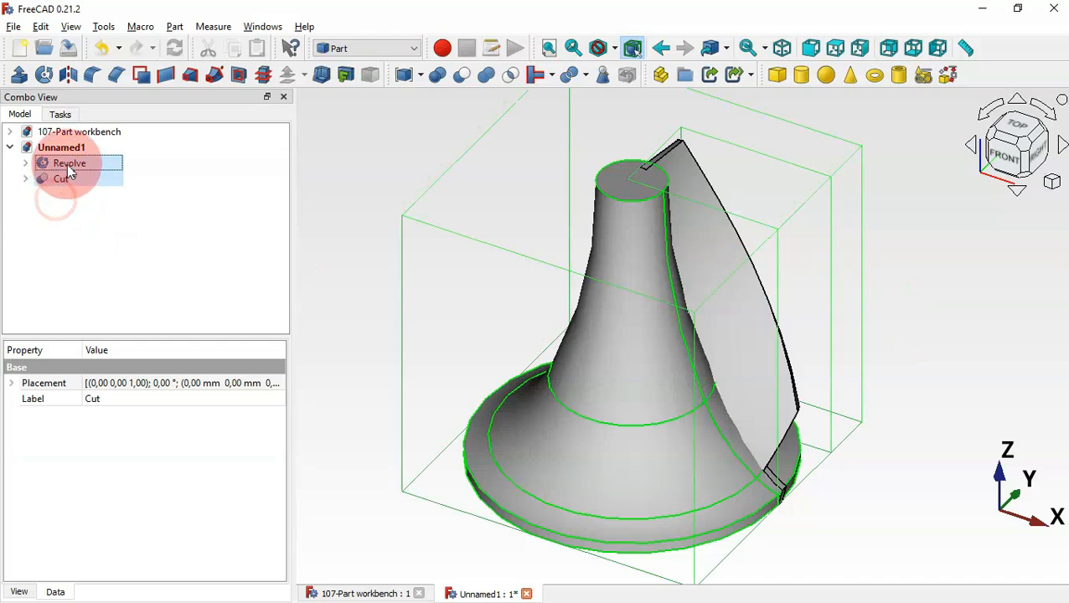
click(487, 76)
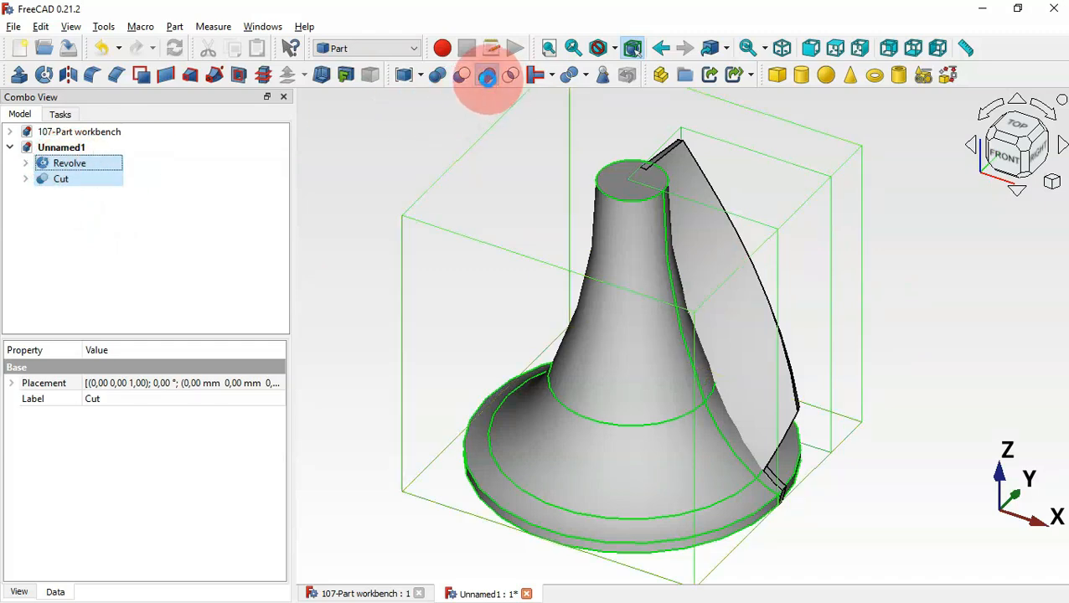
middle_drag(796, 329, 811, 366)
scroll(686, 171, up, 5)
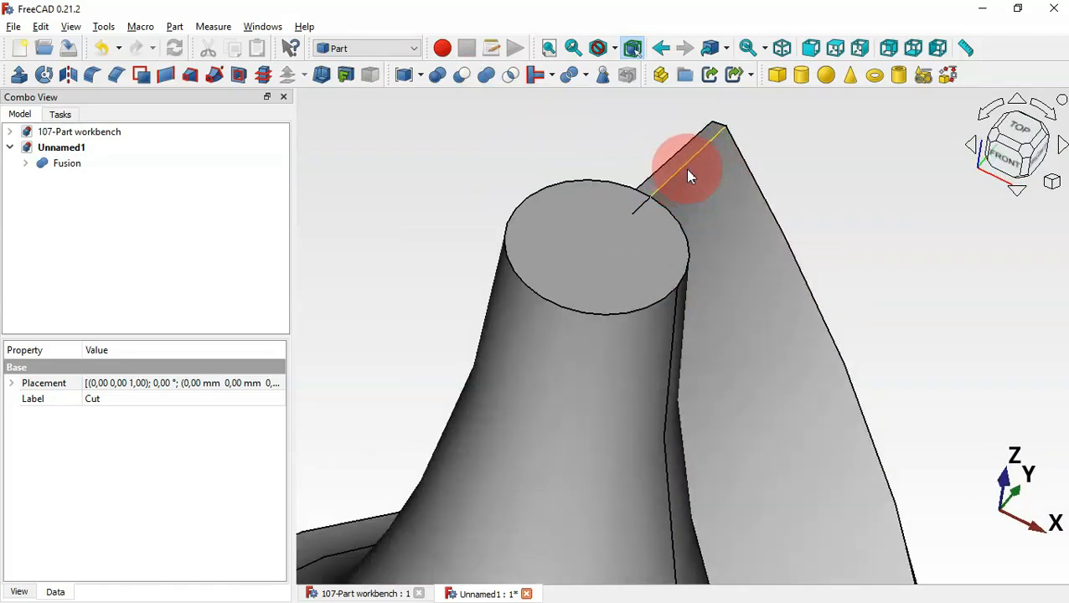
- Compare the fused blade's upper end and base junction with the finished impeller in the 107-Part workbench document
key(ctrl+Tab)
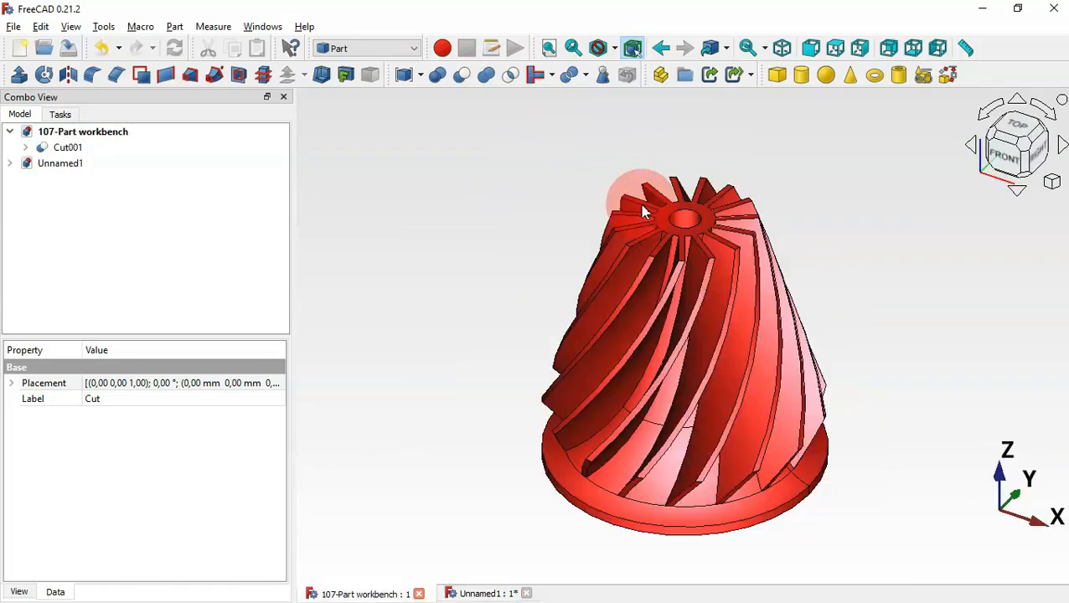
scroll(723, 201, up, 4)
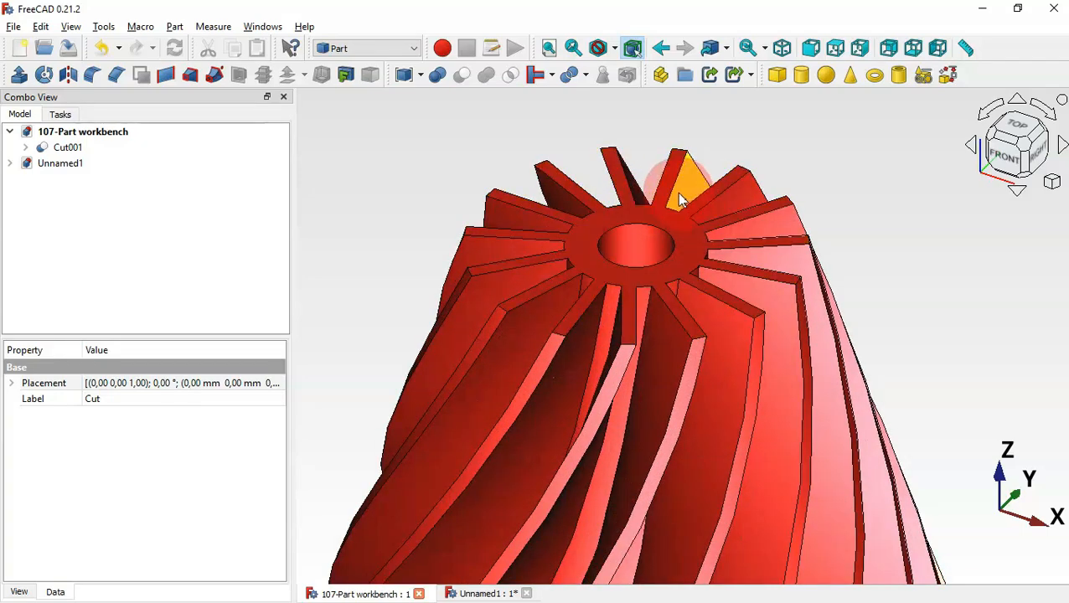
scroll(637, 159, down, 4)
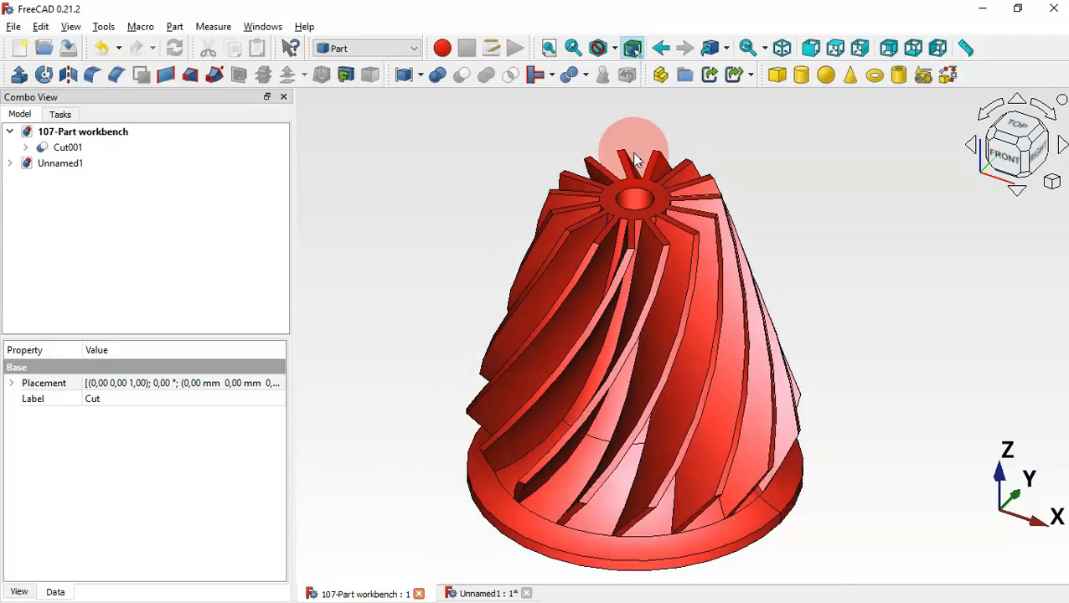
click(489, 593)
key(Home)
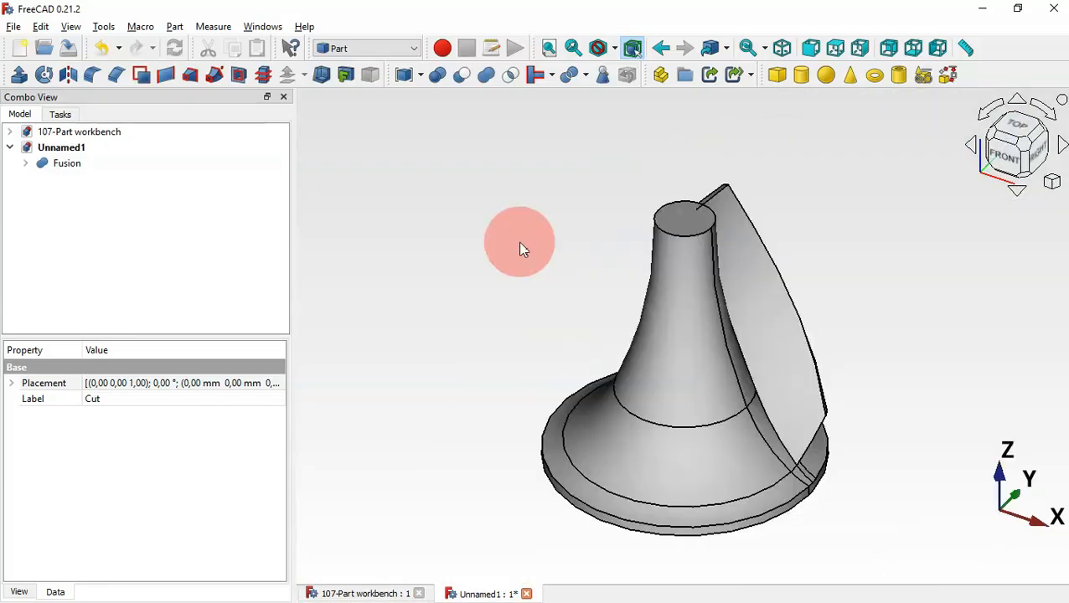
scroll(902, 489, up, 5)
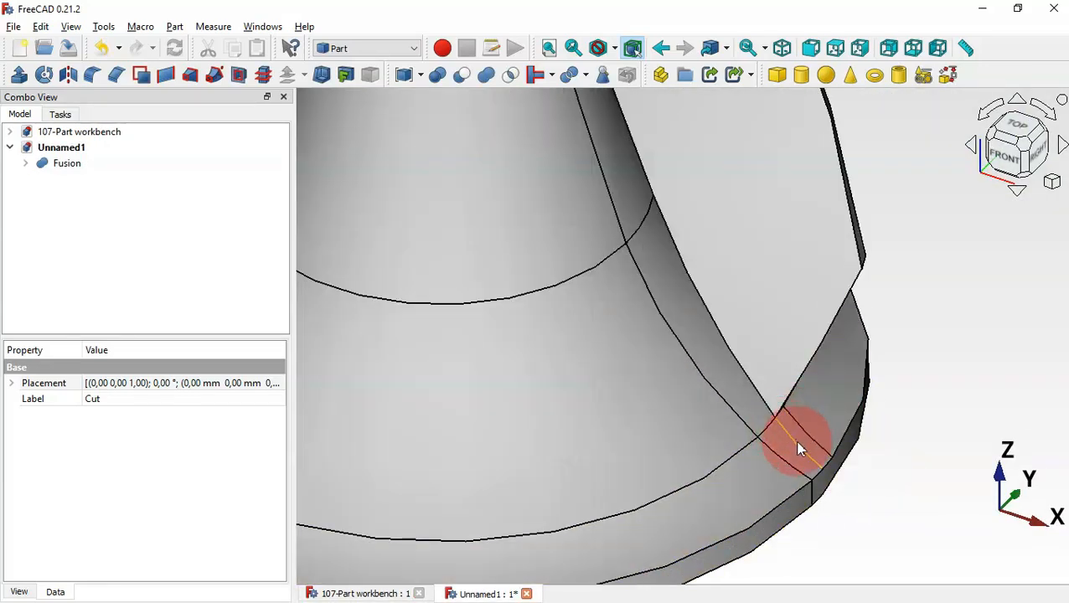
key(v)
key(f)
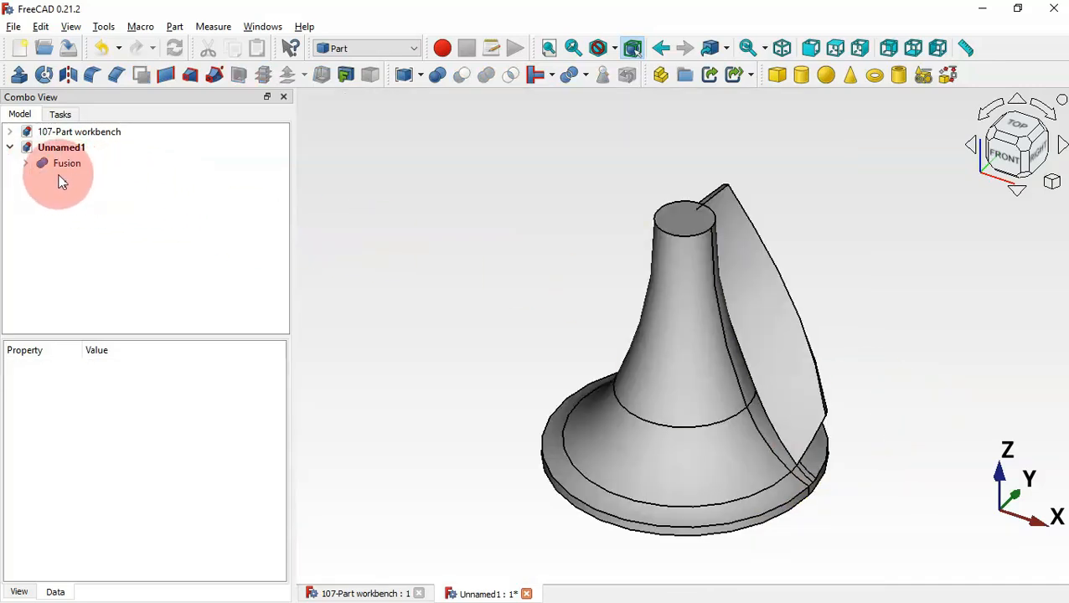
- Open Sketch001, the profile of the Revolve001 trimming solid inside the Fusion, for editing
click(24, 162)
click(59, 203)
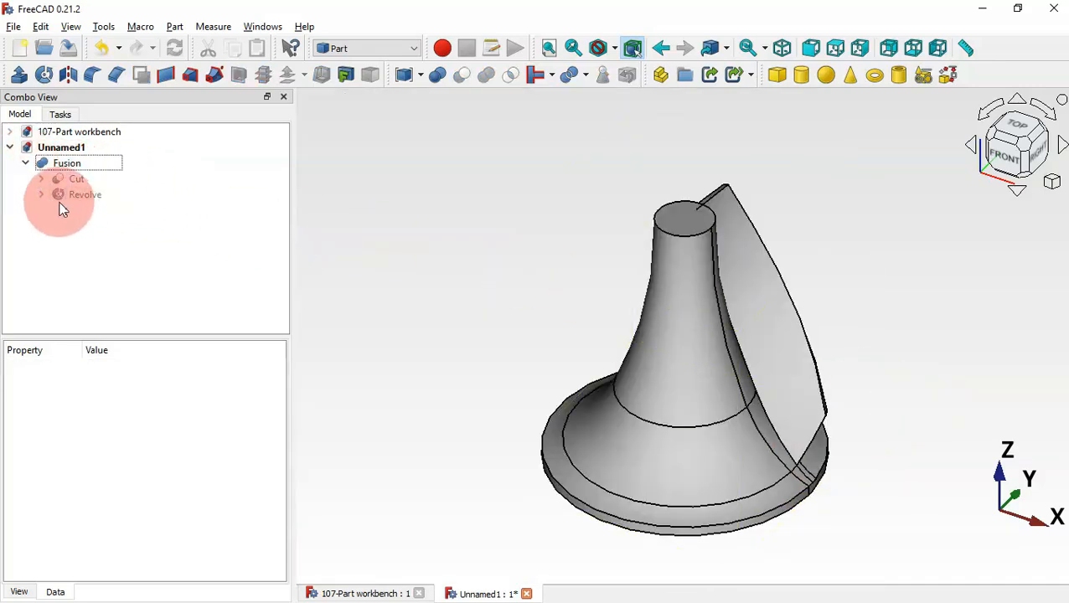
click(41, 180)
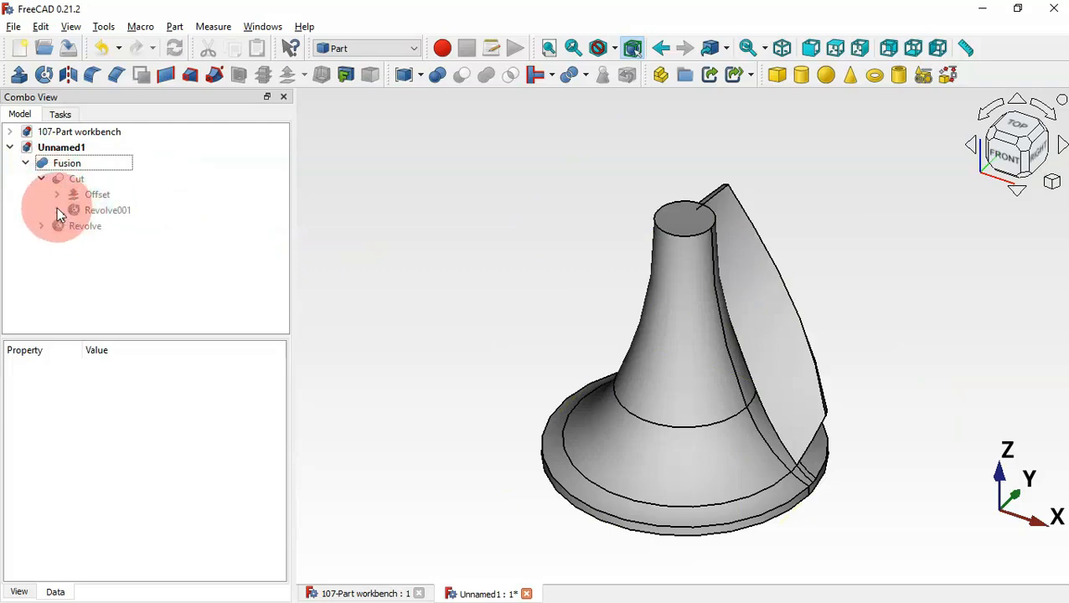
click(57, 211)
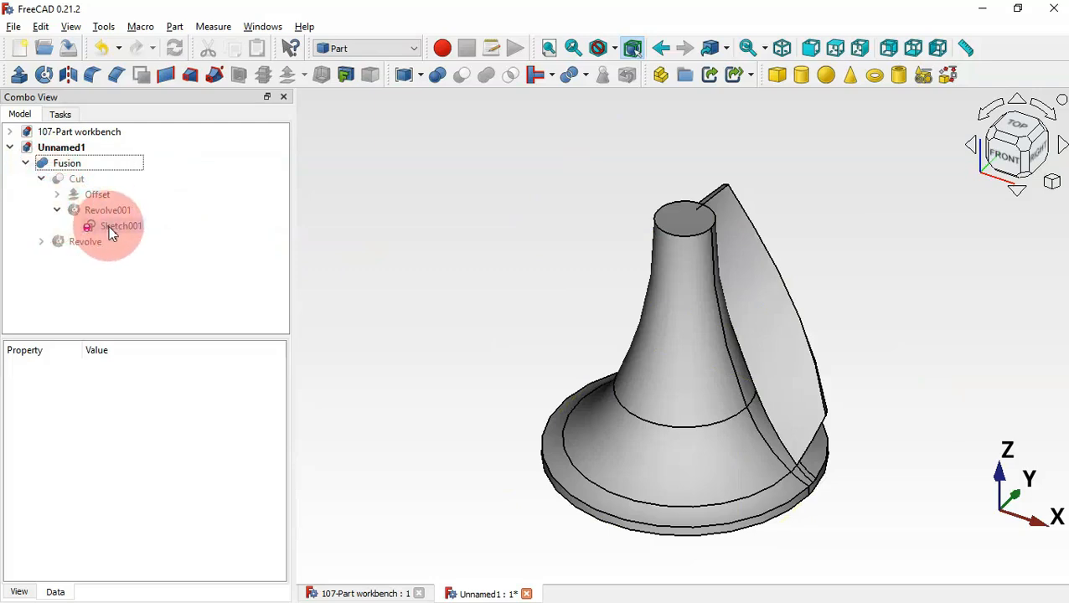
double_click(112, 226)
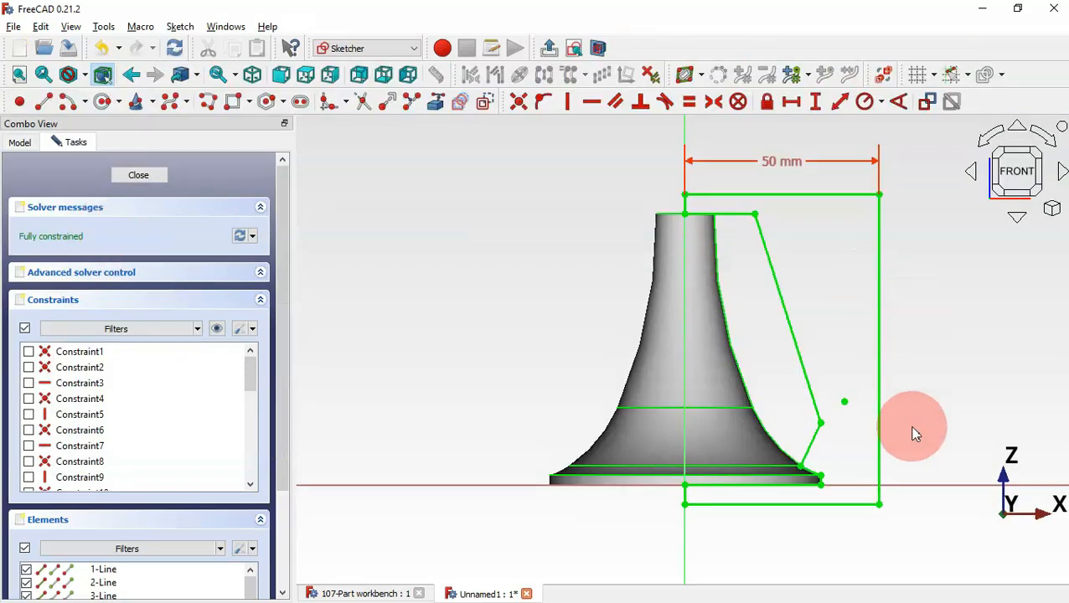
- Delete the arc lying on the hub's lower edge and pull the slanted line's and vertical base line's ends free of it
scroll(869, 484, up, 2)
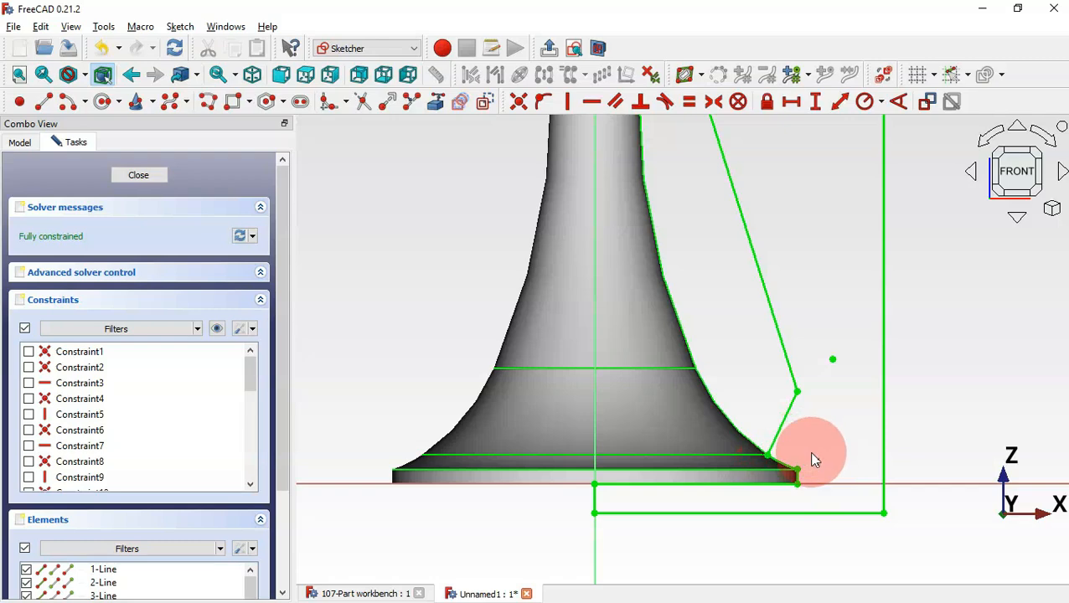
scroll(814, 476, up, 3)
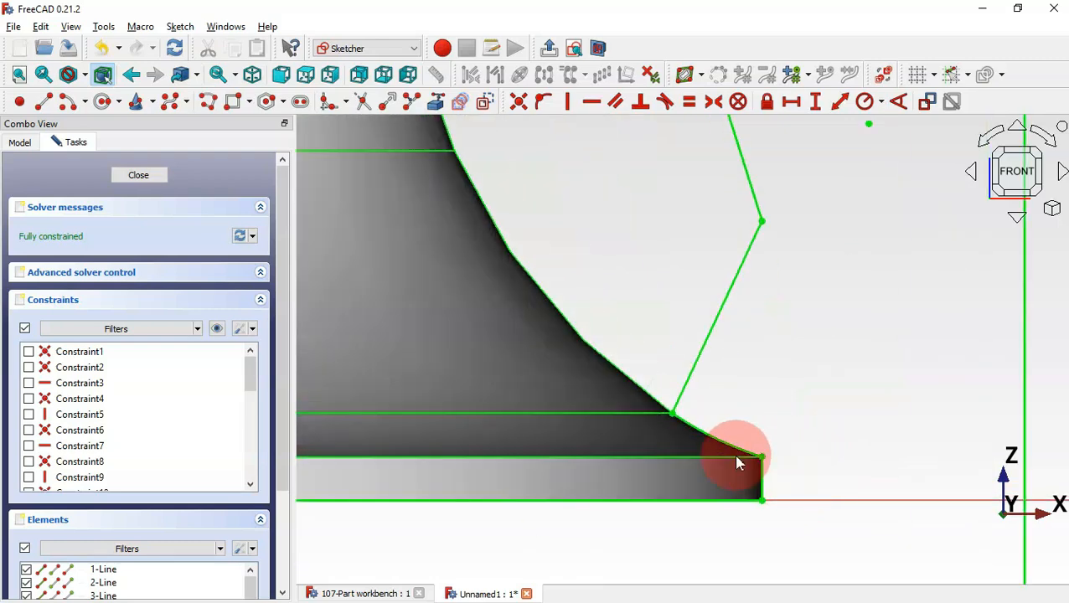
click(686, 428)
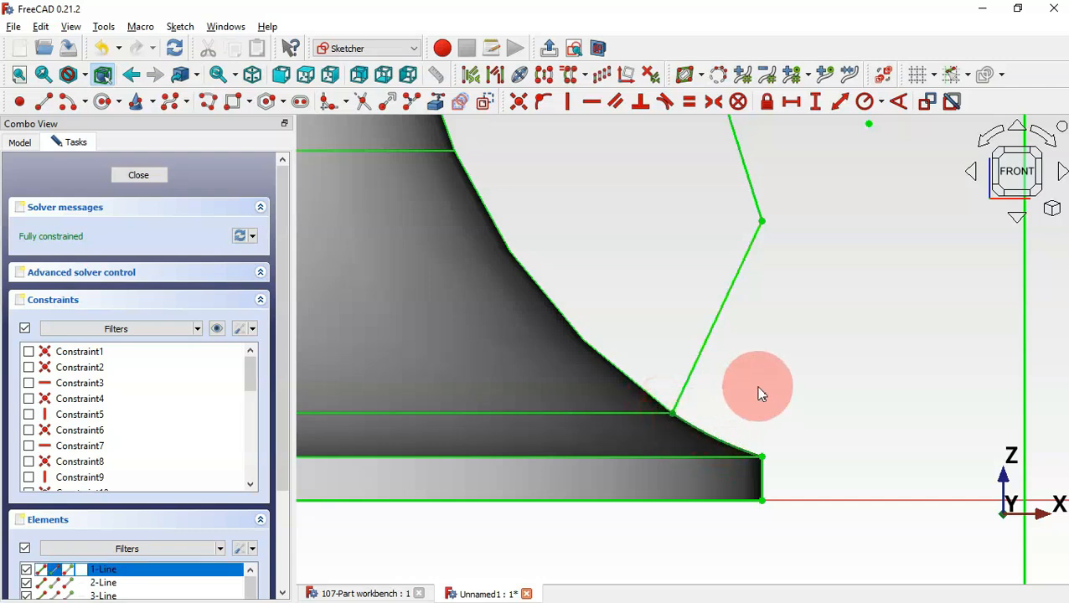
key(Delete)
drag(686, 418, 687, 366)
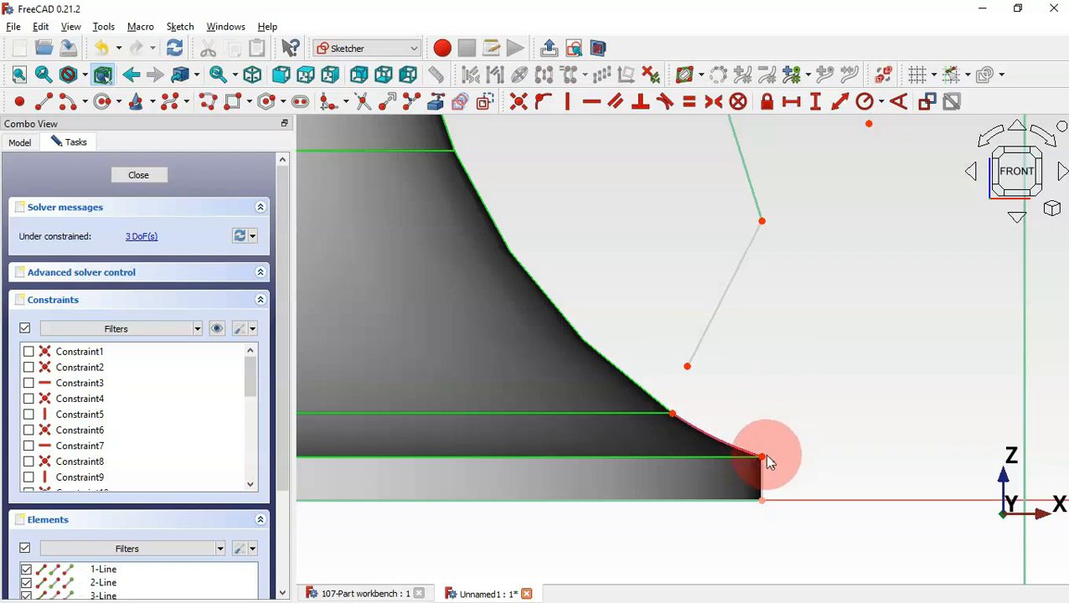
drag(763, 458, 767, 480)
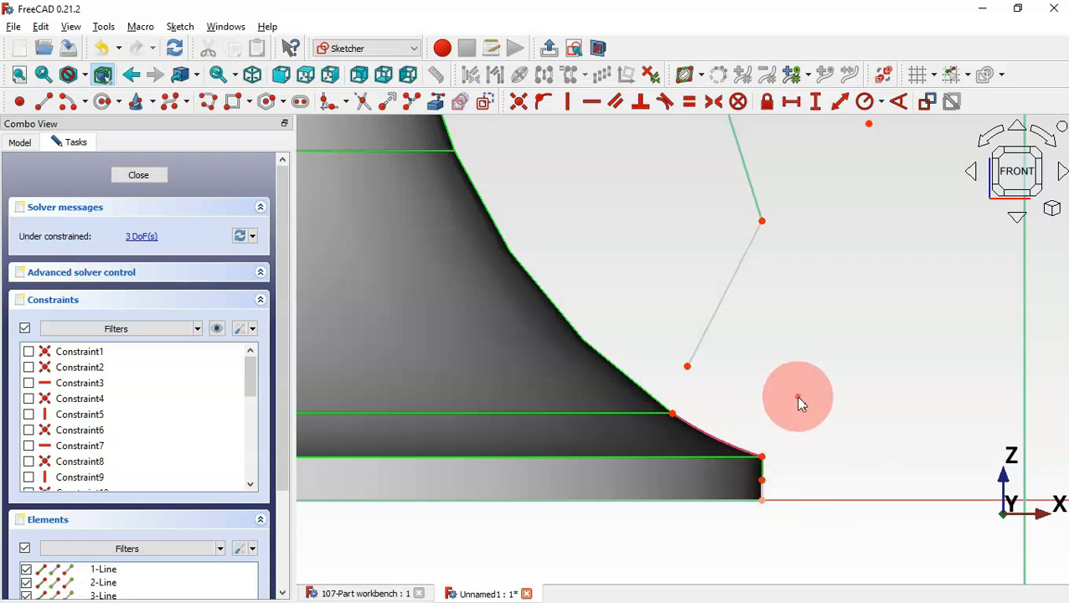
- Draw a centre-point arc from the vertical base line's free end to the slanted line's free end
click(71, 102)
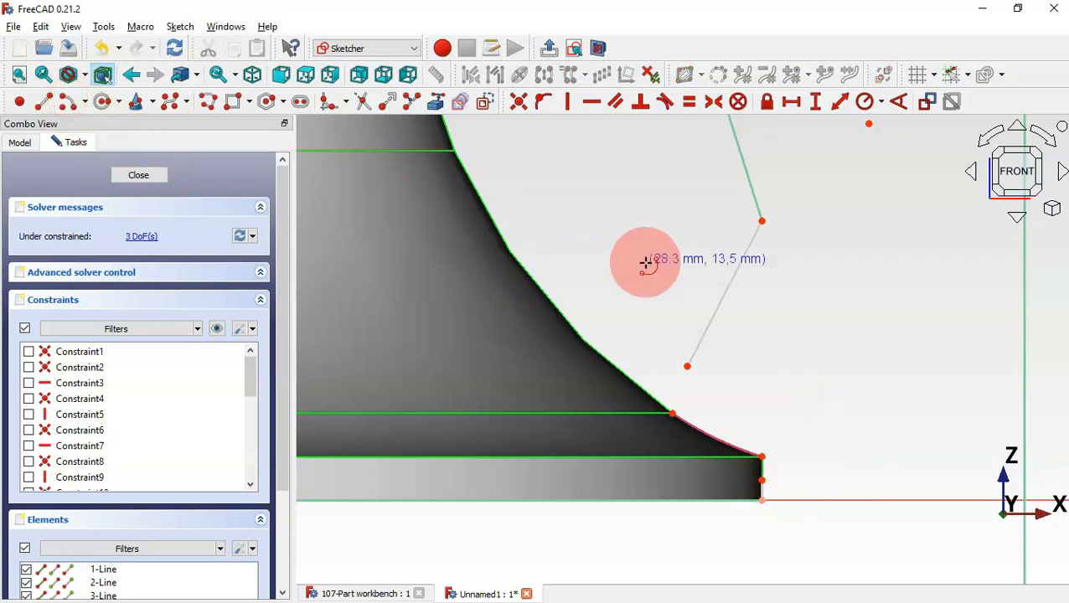
click(823, 322)
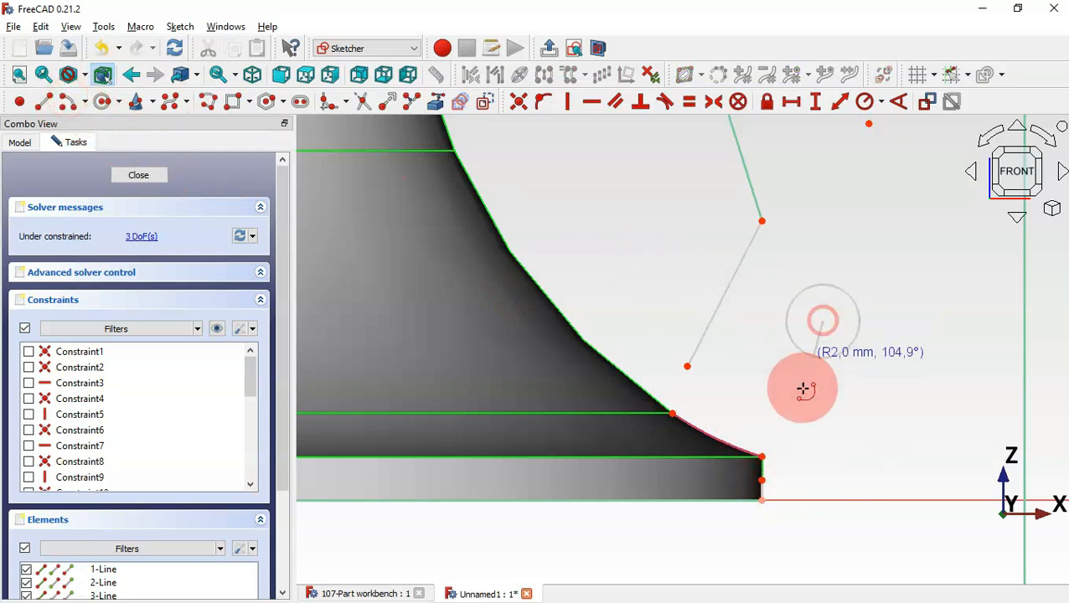
click(764, 479)
click(689, 367)
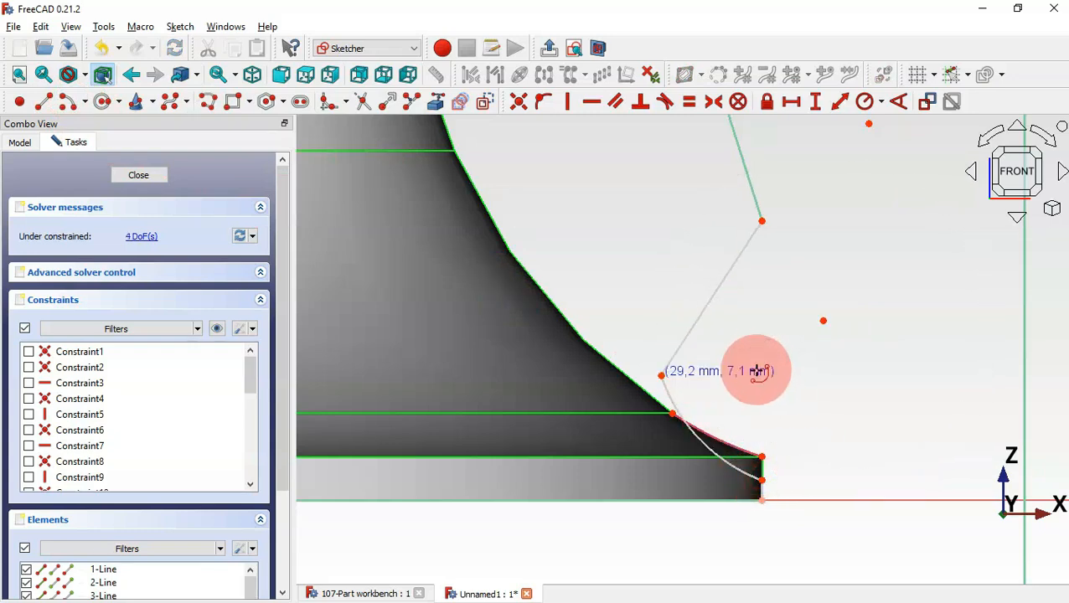
- Constrain the slanted line to pass through the upper endpoint of the hub's lower edge arc and pull its end inside the hub
click(543, 101)
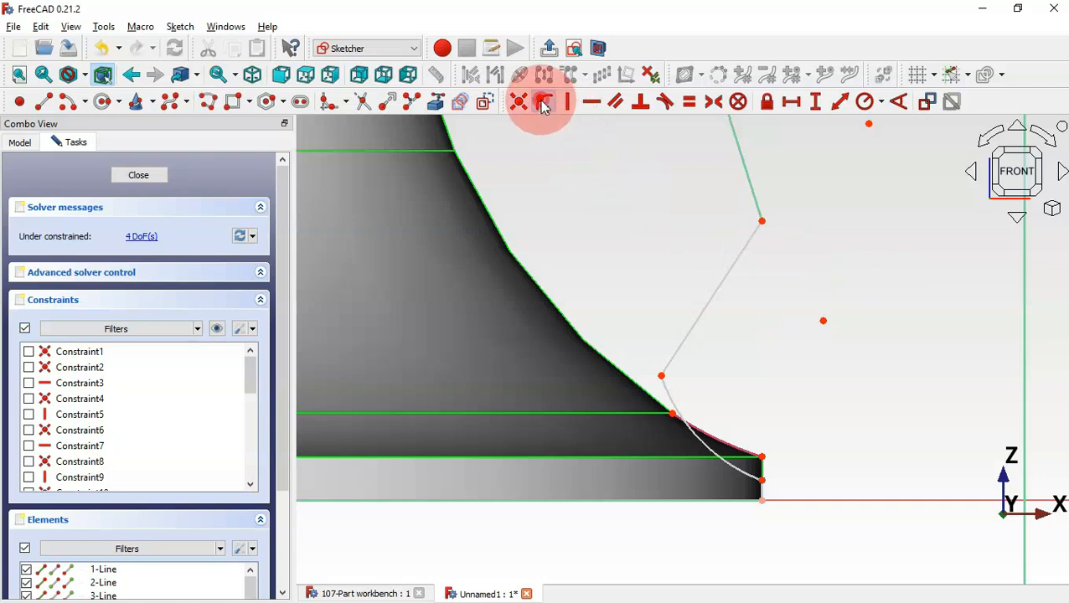
click(694, 317)
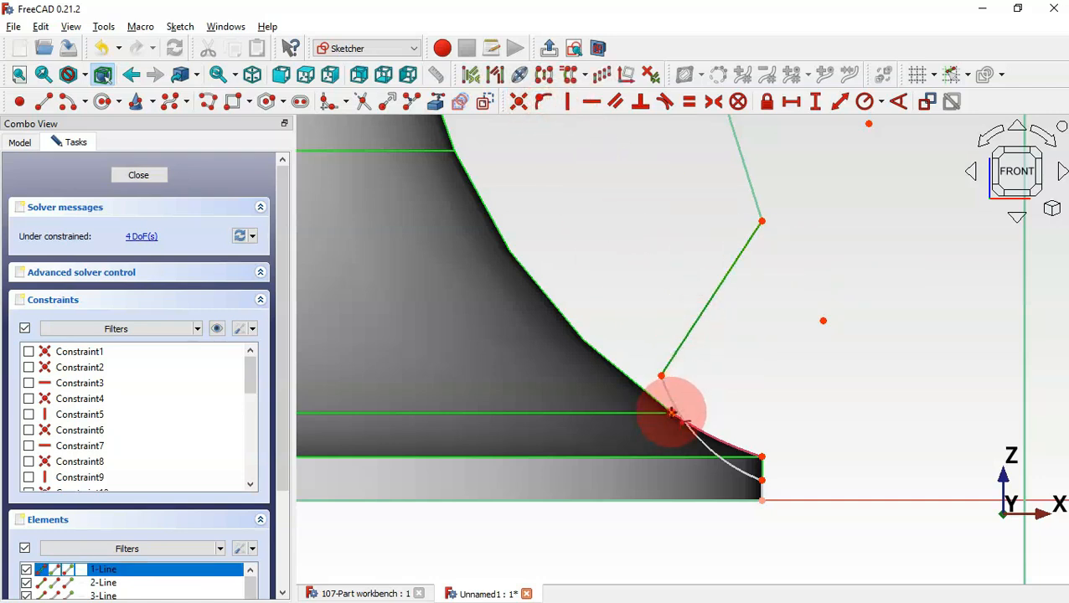
click(670, 412)
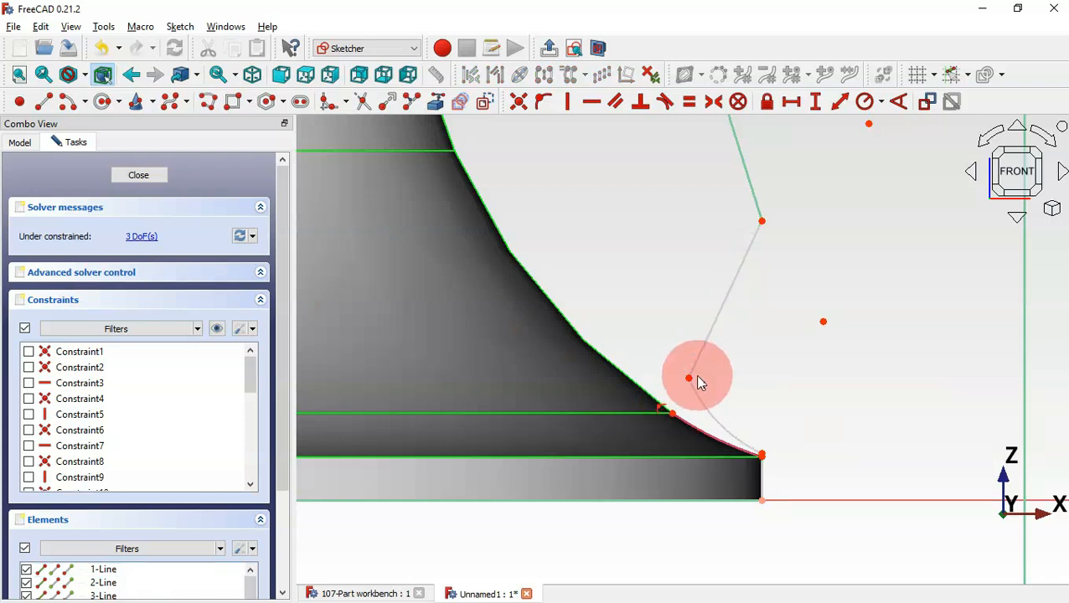
drag(670, 426, 666, 432)
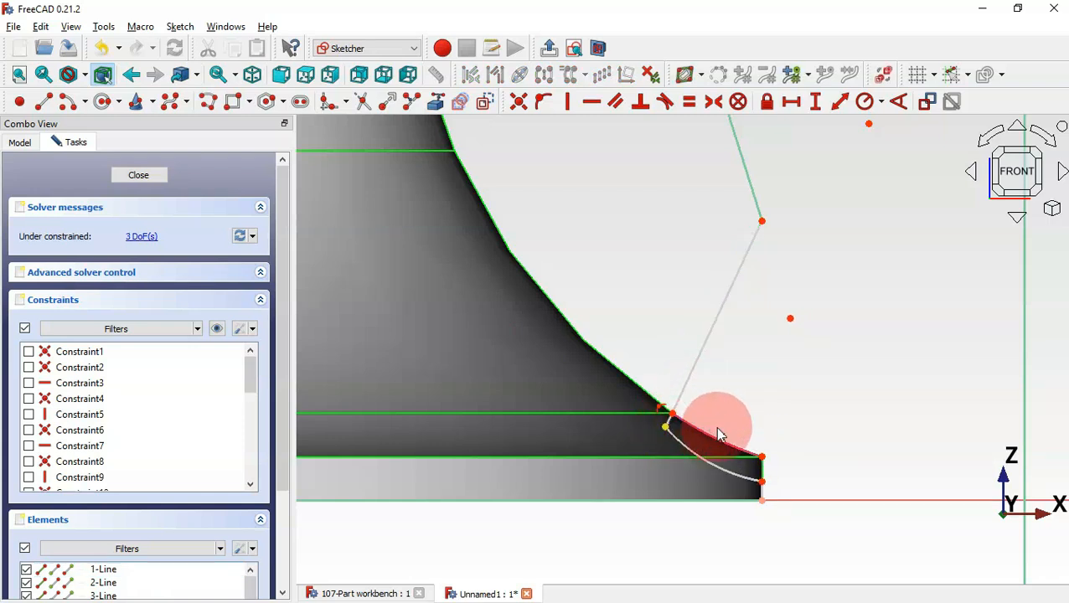
scroll(763, 496, down, 4)
scroll(764, 496, up, 3)
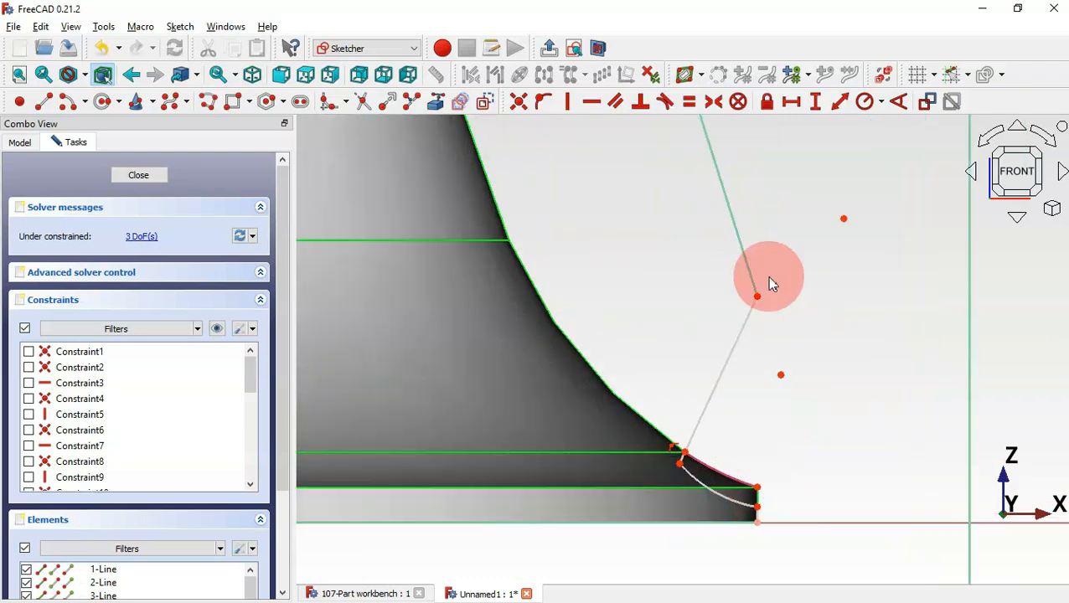
- Dimension the height of the short vertical line at the hub's rim so the new arc ends just below the hub edge
click(816, 102)
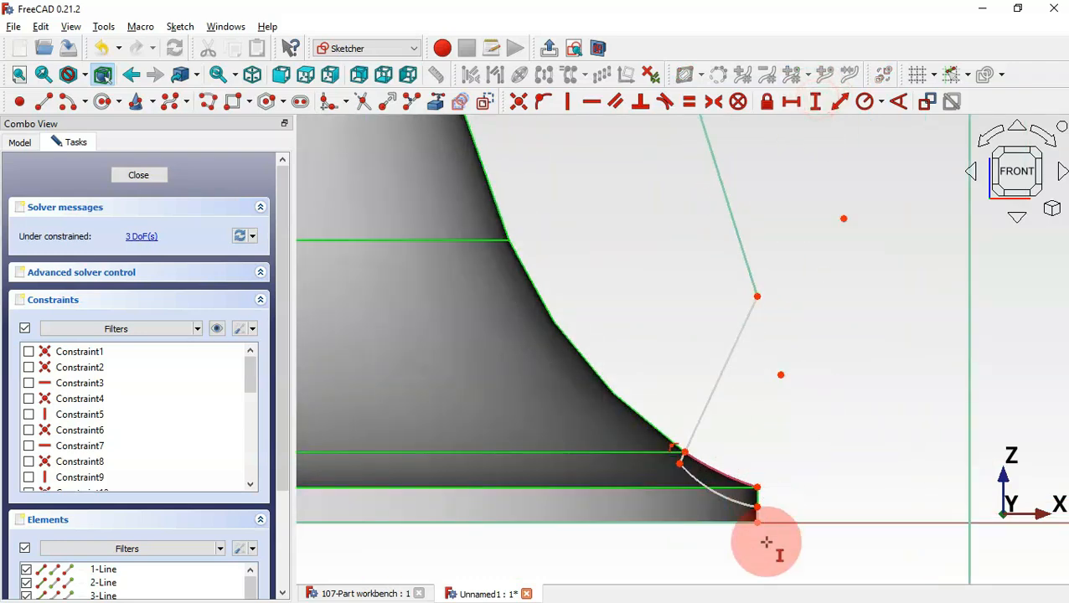
click(758, 513)
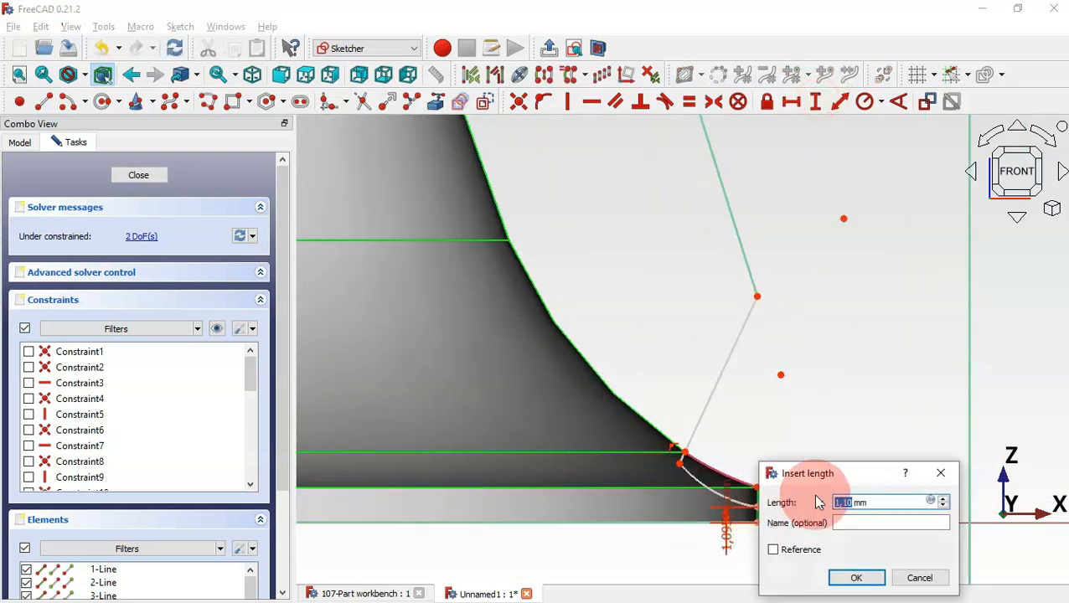
drag(839, 474, 831, 362)
text(2.)
key(Return)
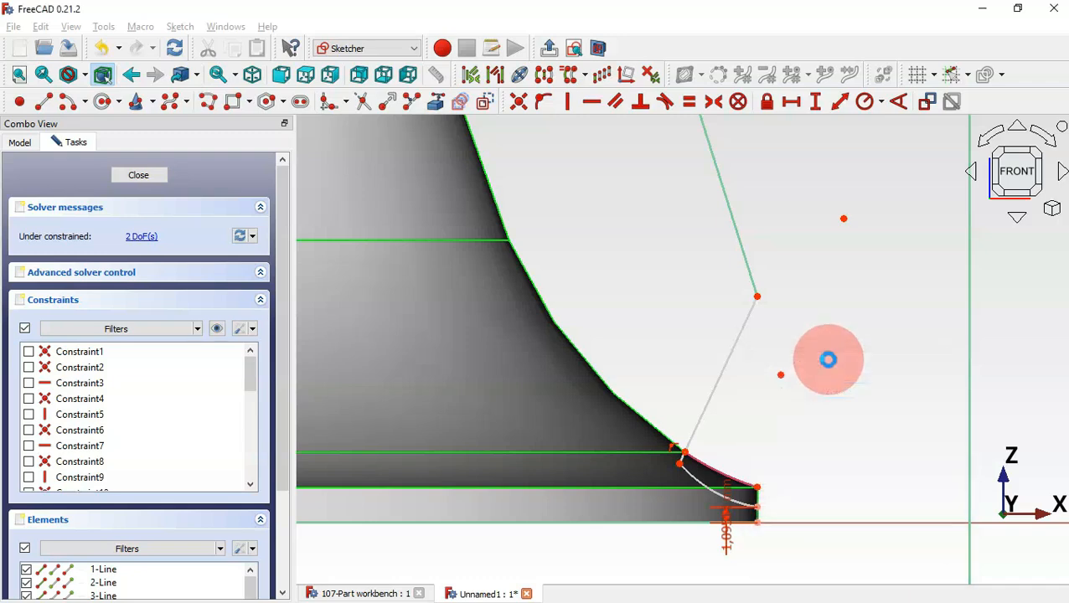
- Show all the sketch constraints and set the lower 35 mm width dimension at the base to 35-0.1 mm
scroll(802, 373, down, 2)
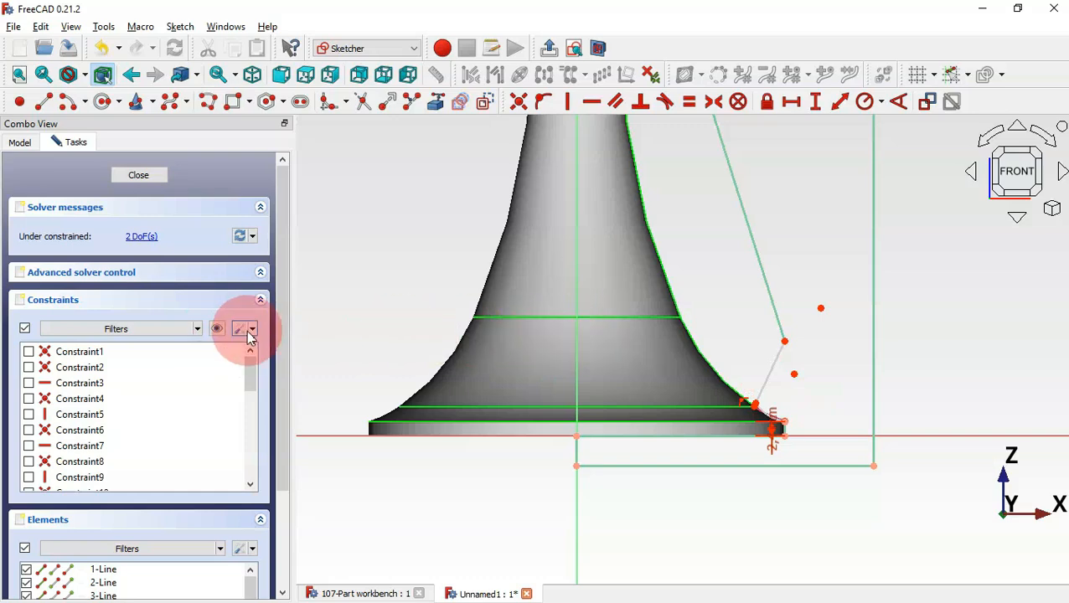
click(217, 329)
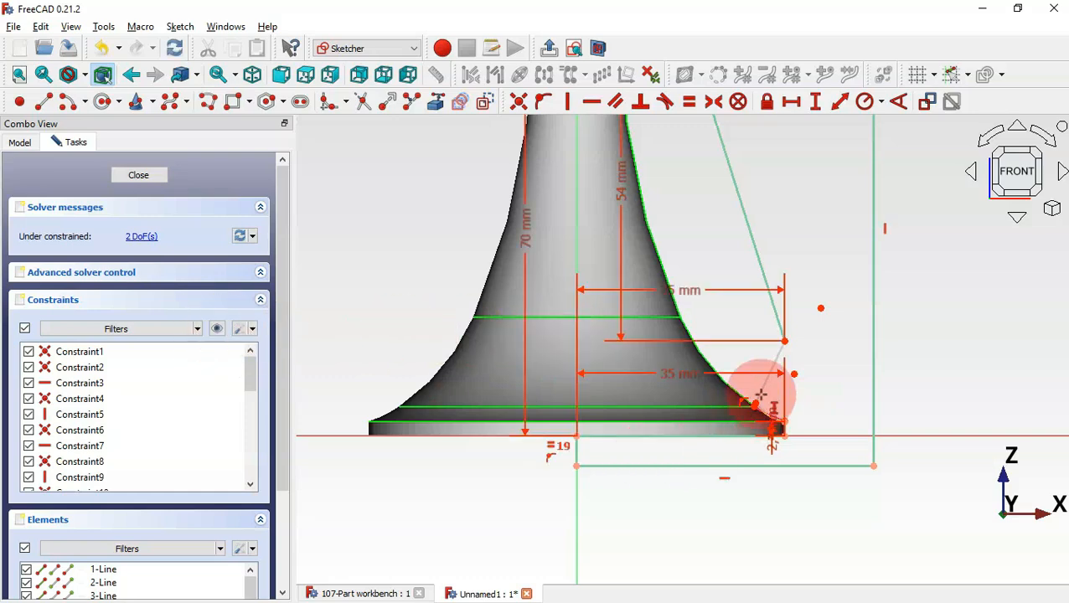
scroll(745, 378, up, 3)
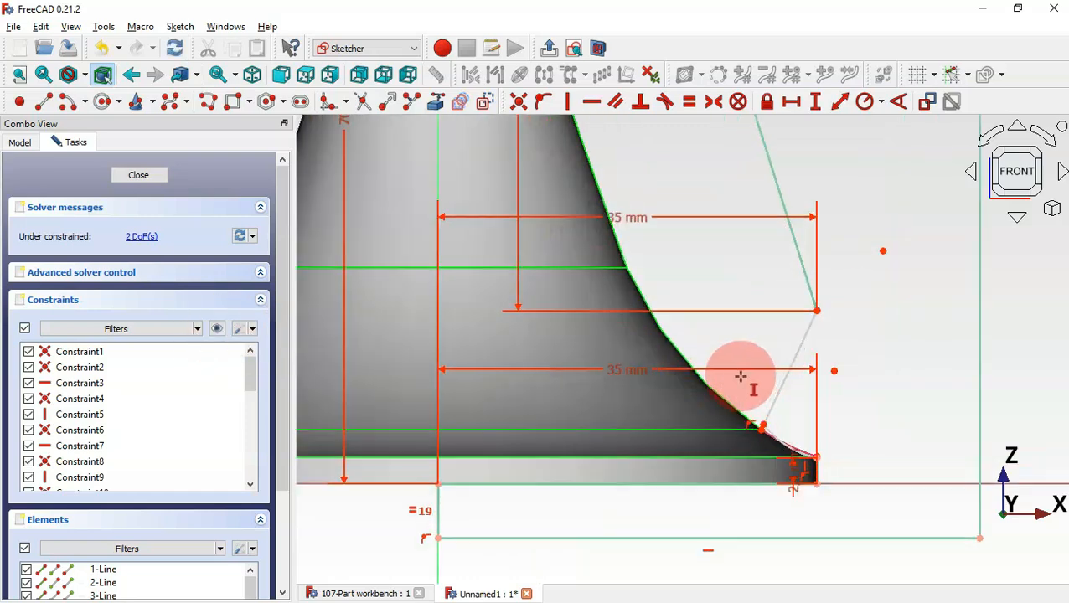
click(620, 377)
double_click(620, 377)
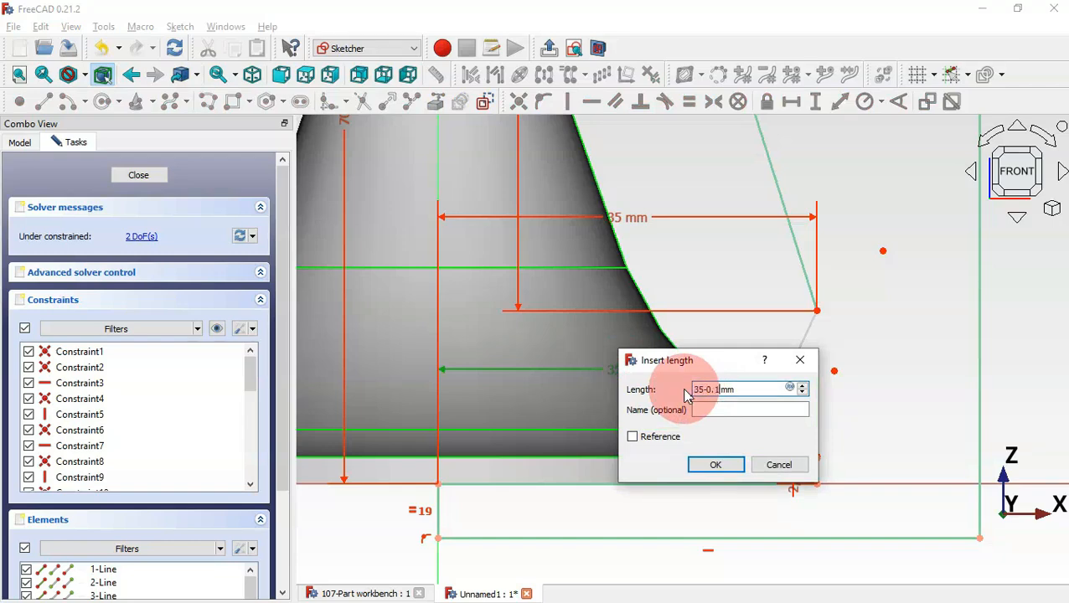
text(35-0.1)
key(Return)
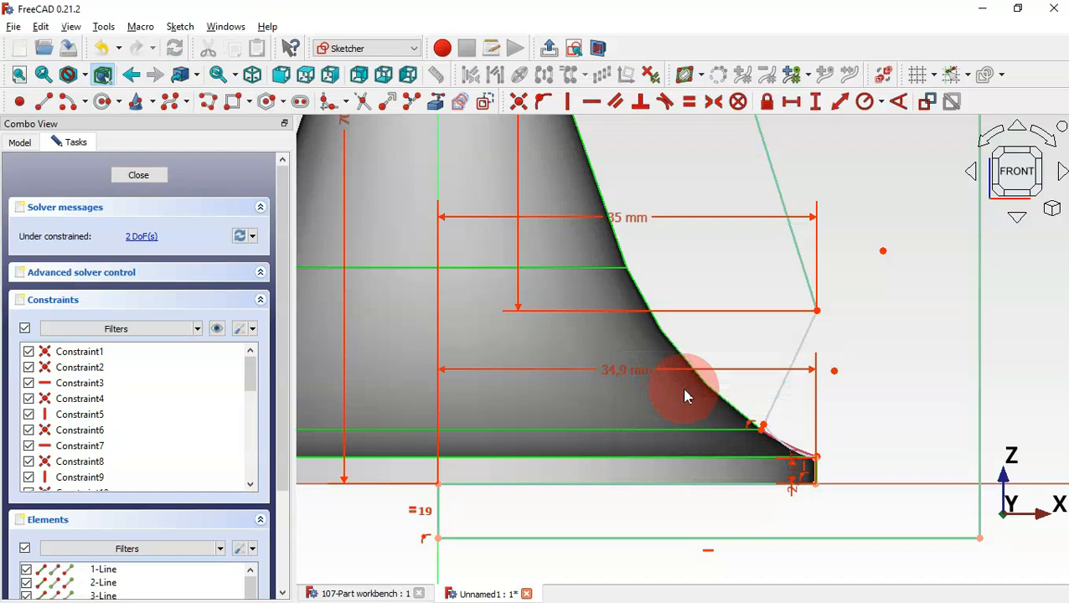
- Make the new arc's centre coincident with the centre of the hub's edge arc, and leave the sketch
click(886, 424)
drag(871, 237, 909, 299)
drag(823, 350, 861, 406)
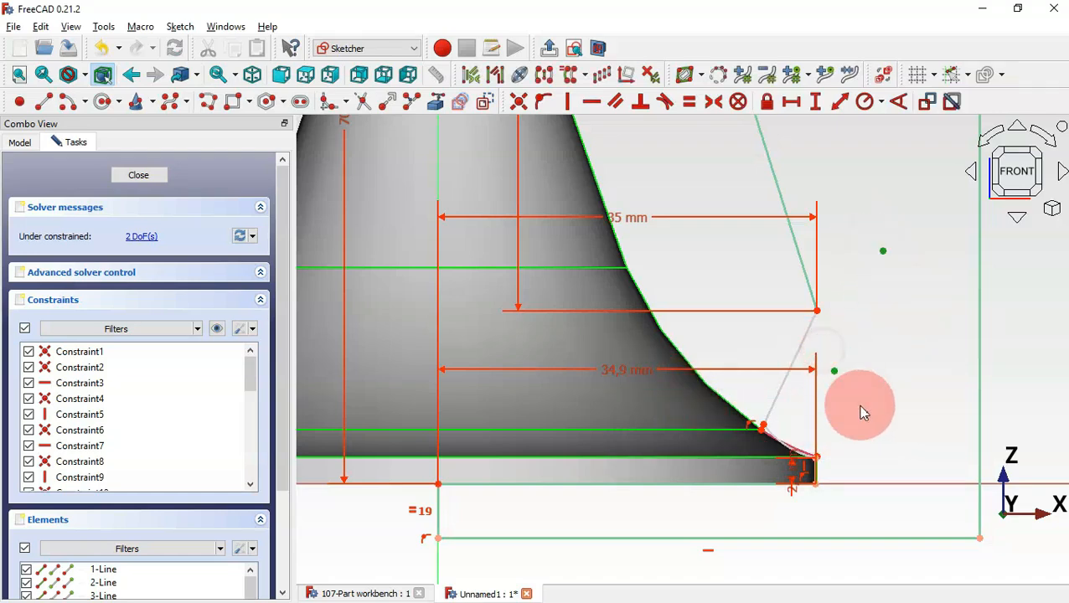
click(519, 101)
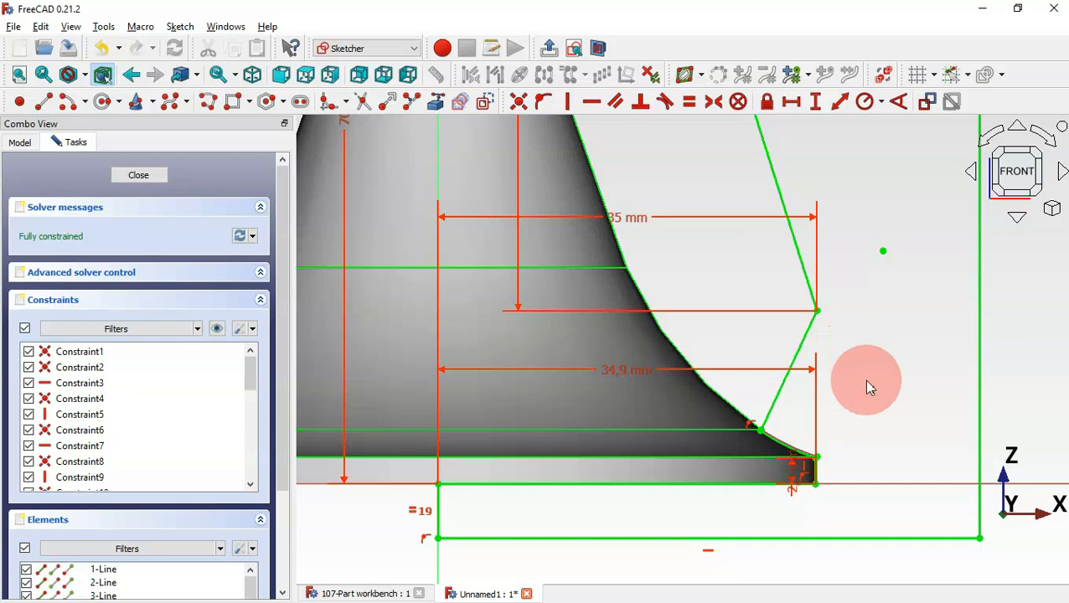
scroll(867, 385, up, 5)
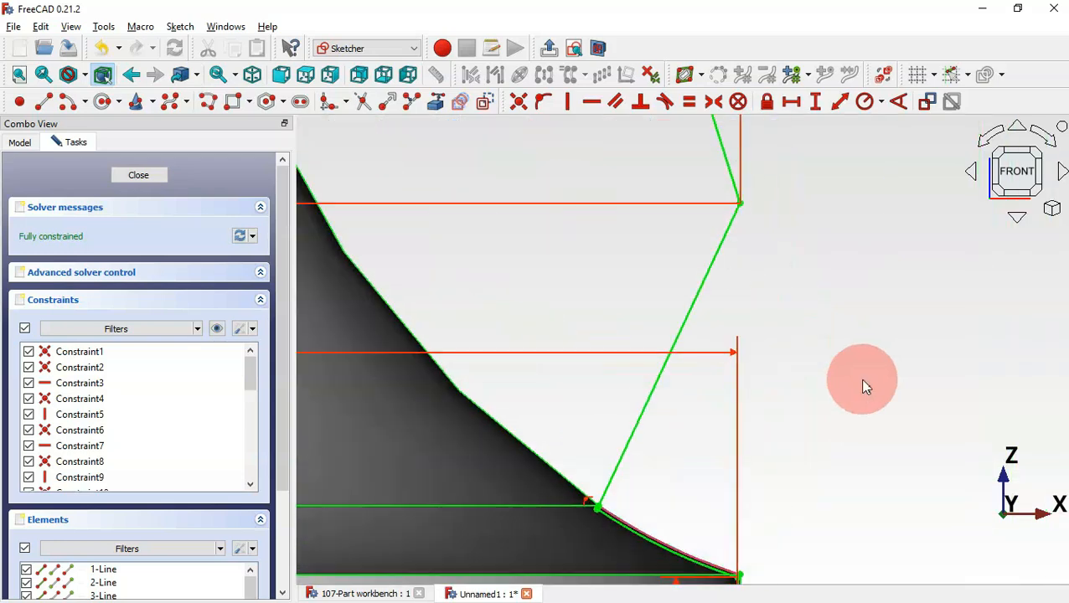
scroll(800, 347, down, 5)
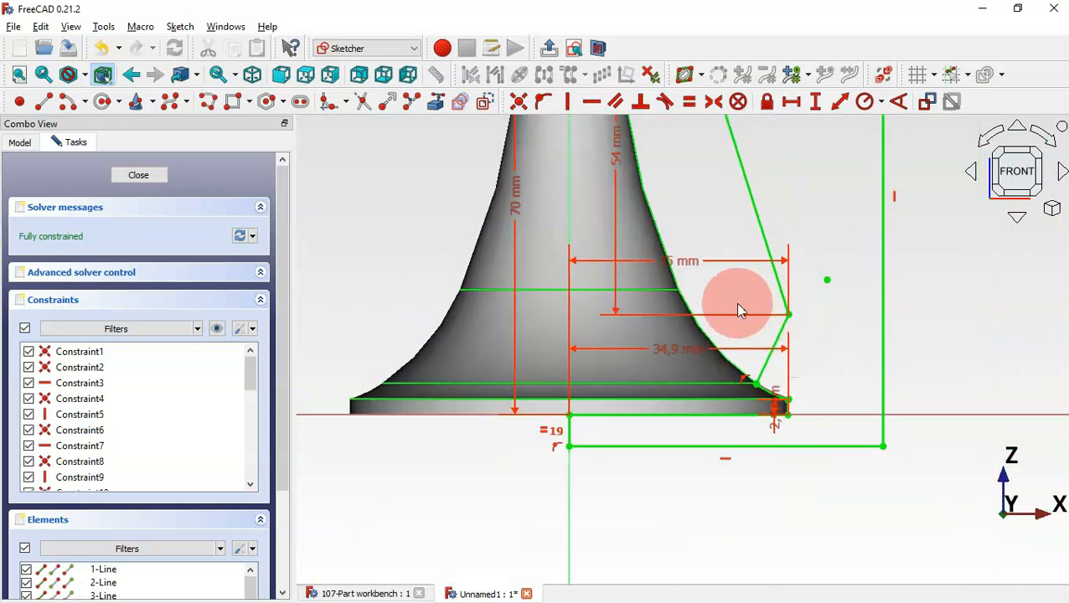
key(Escape)
- Examine where the blade meets the hub at its base and at the hub's upper face
mouse_move(873, 391)
middle_down()
mouse_move(576, 408)
mouse_move(754, 439)
middle_up()
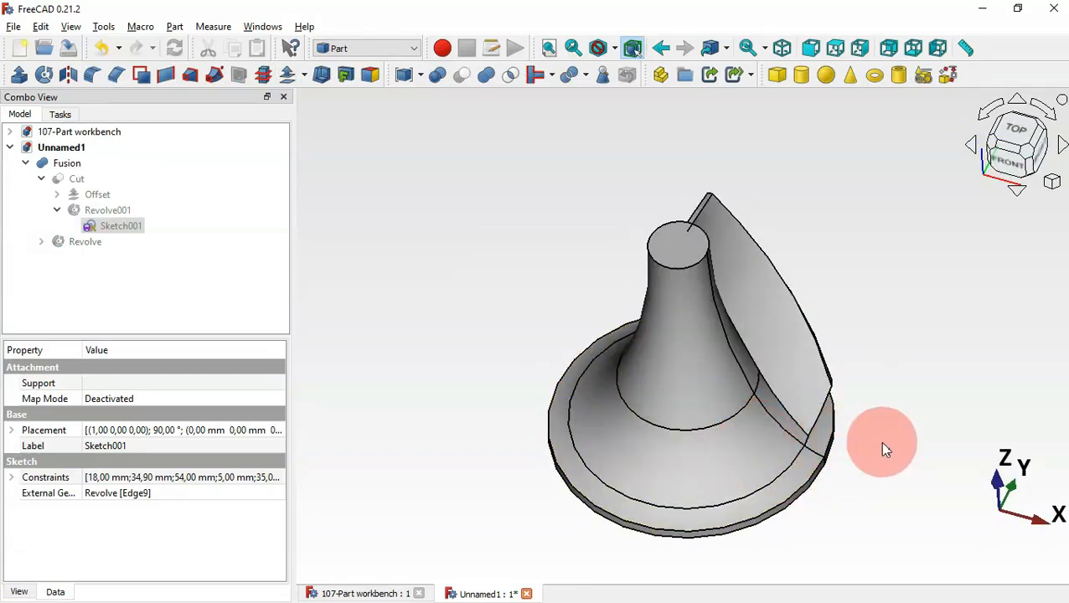
middle_drag(883, 441, 787, 439)
scroll(742, 204, up, 7)
middle_drag(476, 167, 522, 191)
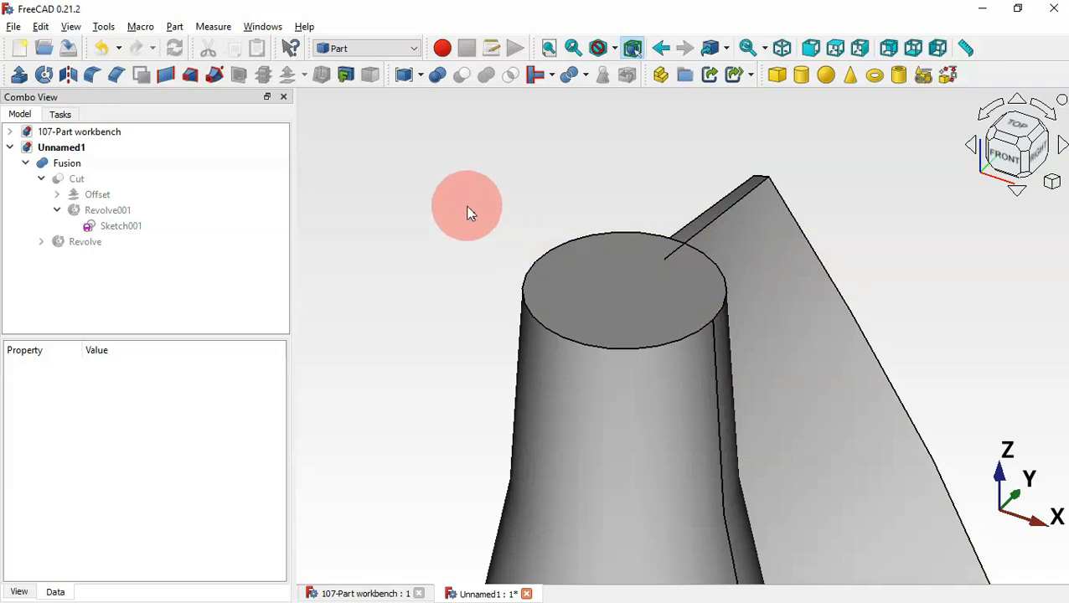
scroll(467, 209, down, 1)
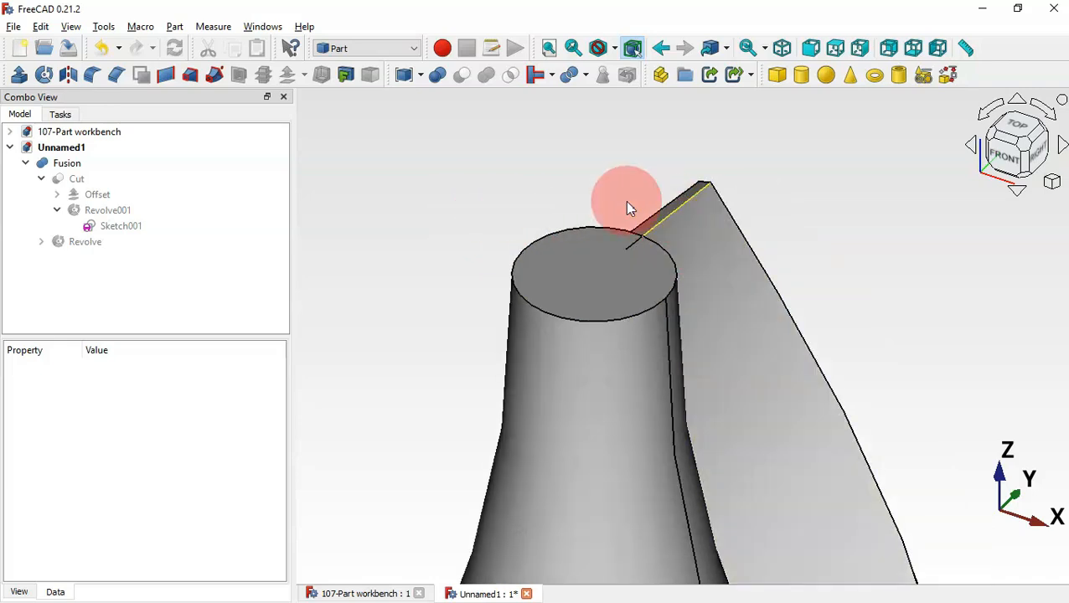
scroll(561, 191, down, 1)
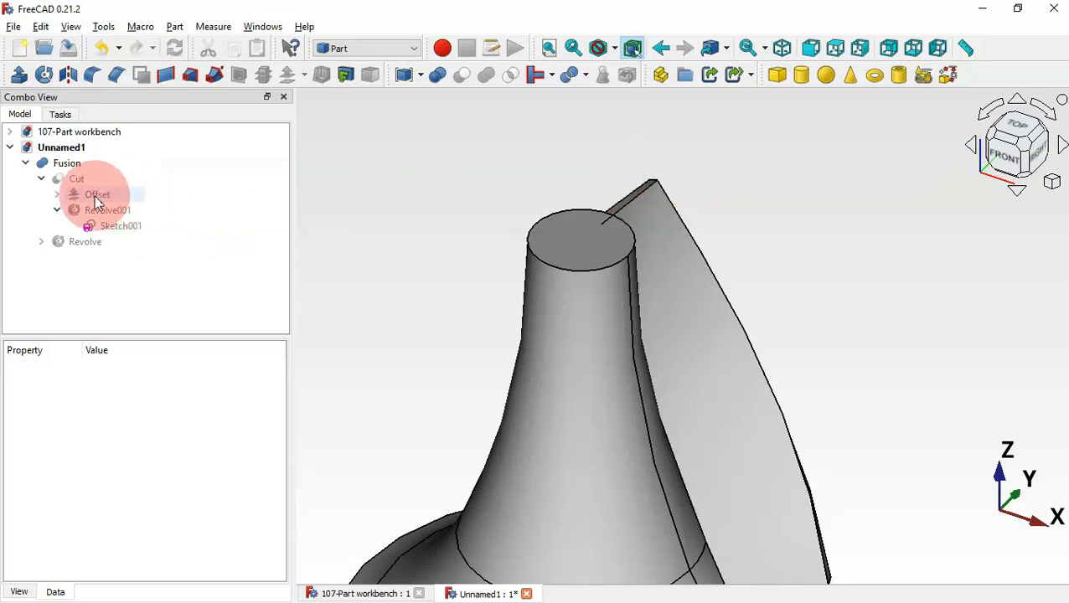
- Set the height of the blade's inner 5 mm radius helix to 72 mm
click(57, 194)
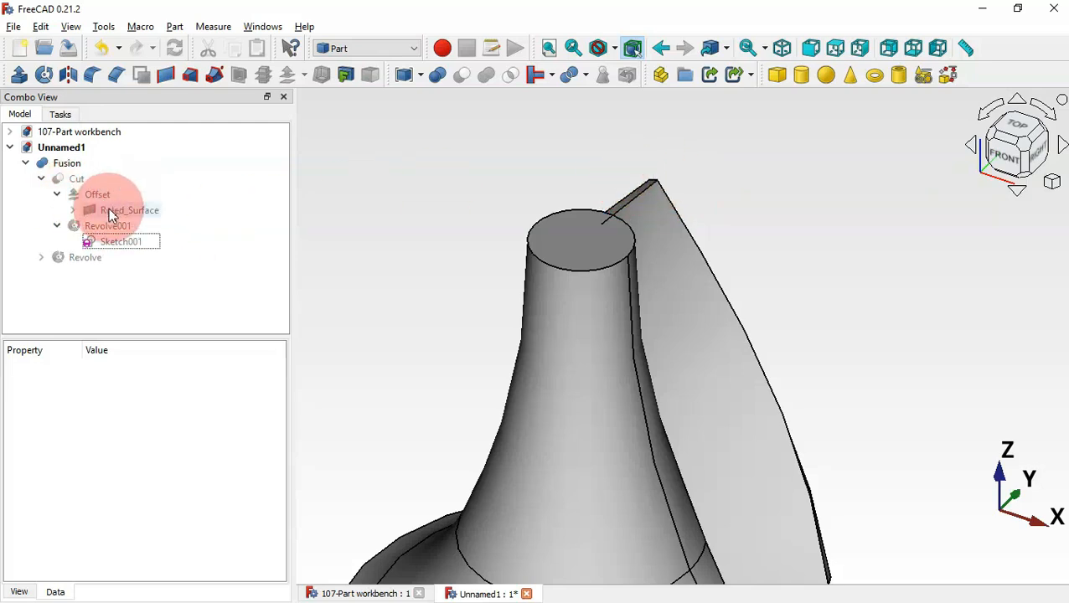
click(73, 210)
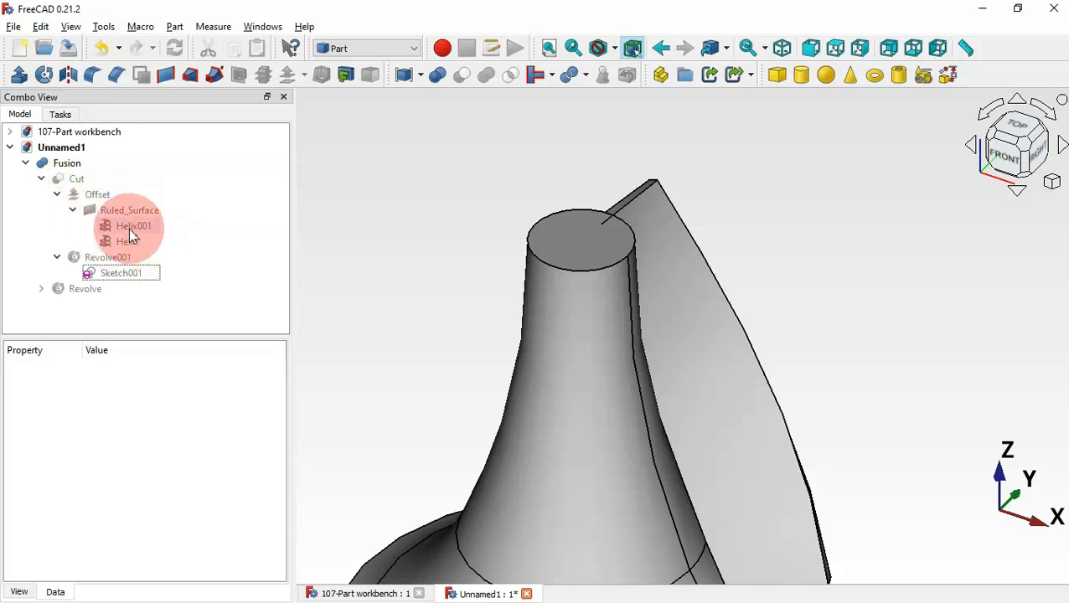
click(131, 227)
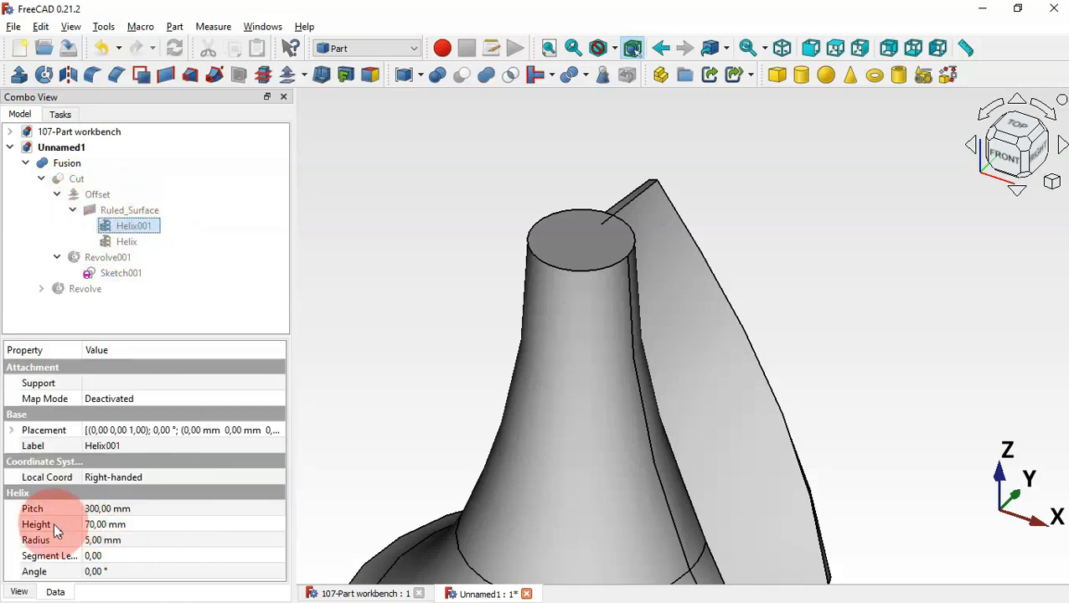
click(248, 528)
drag(251, 528, 73, 520)
text(72)
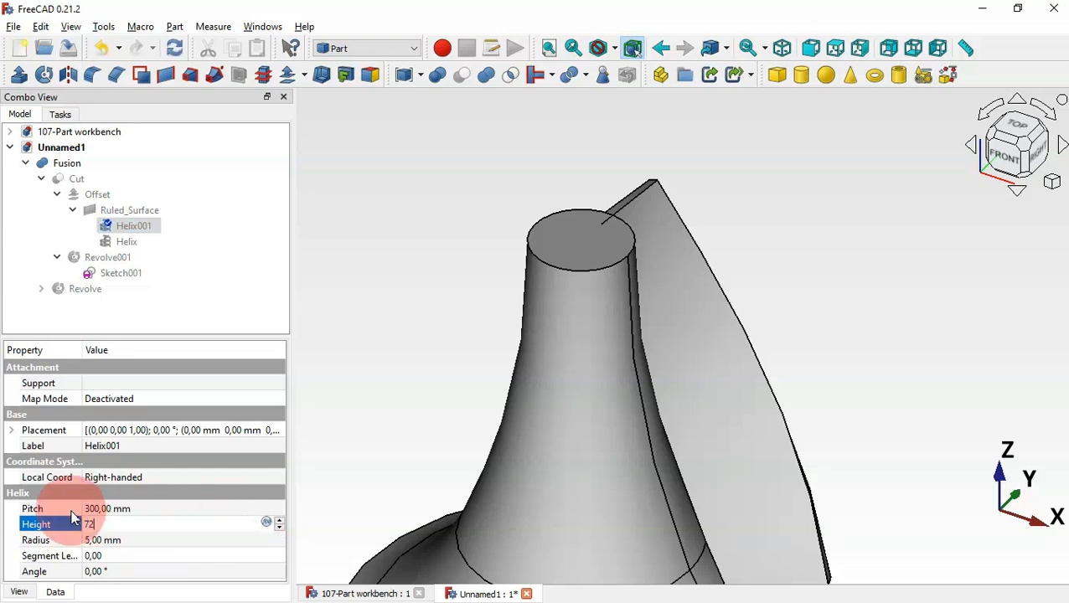
key(Return)
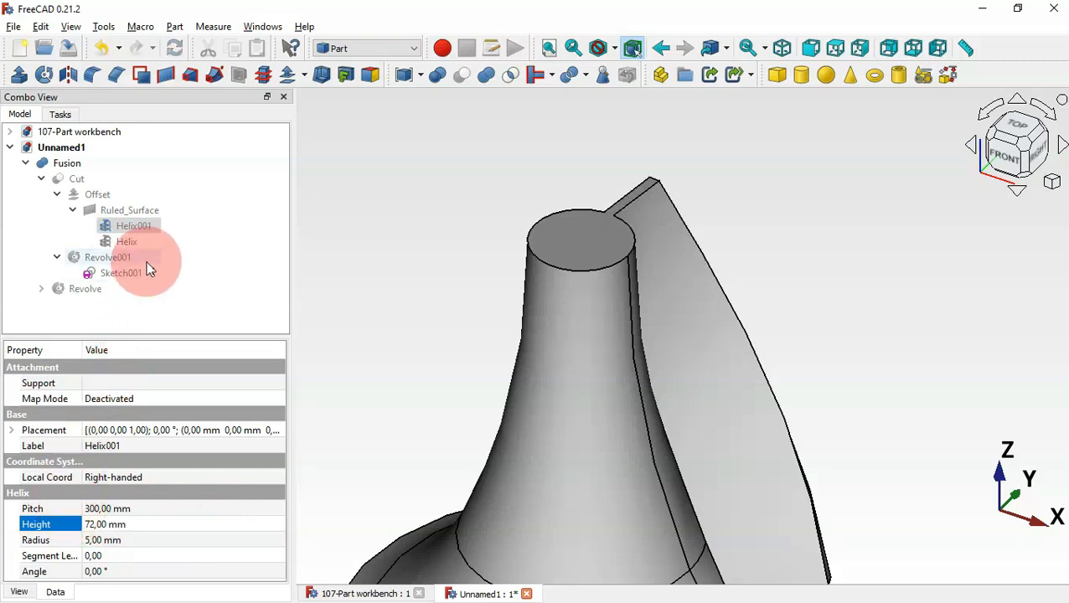
- Set the height of the blade's outer 35 mm radius helix to 72 mm
click(128, 241)
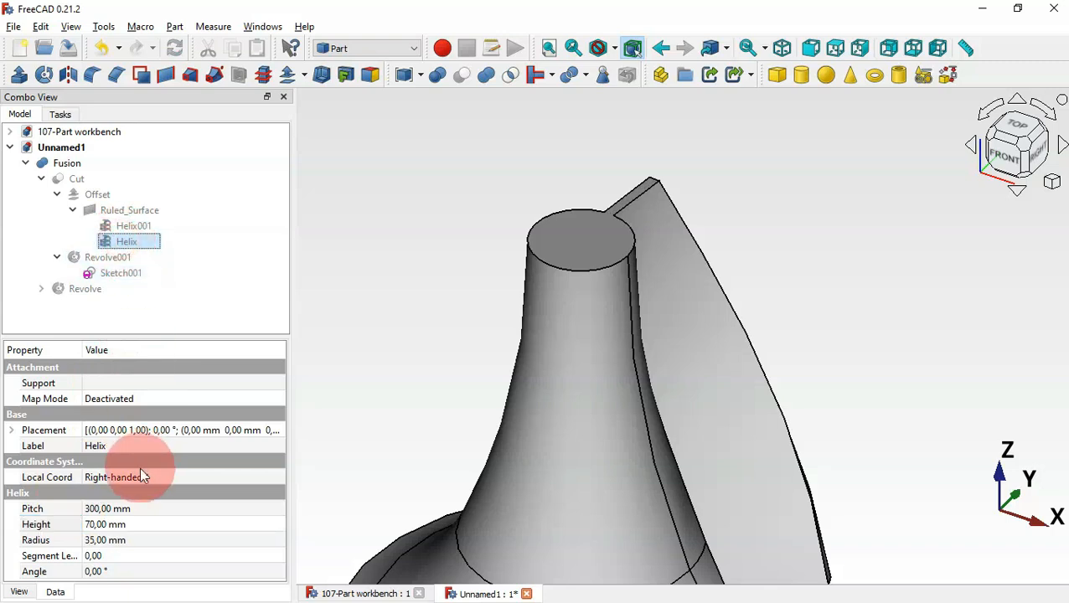
click(164, 524)
text(72)
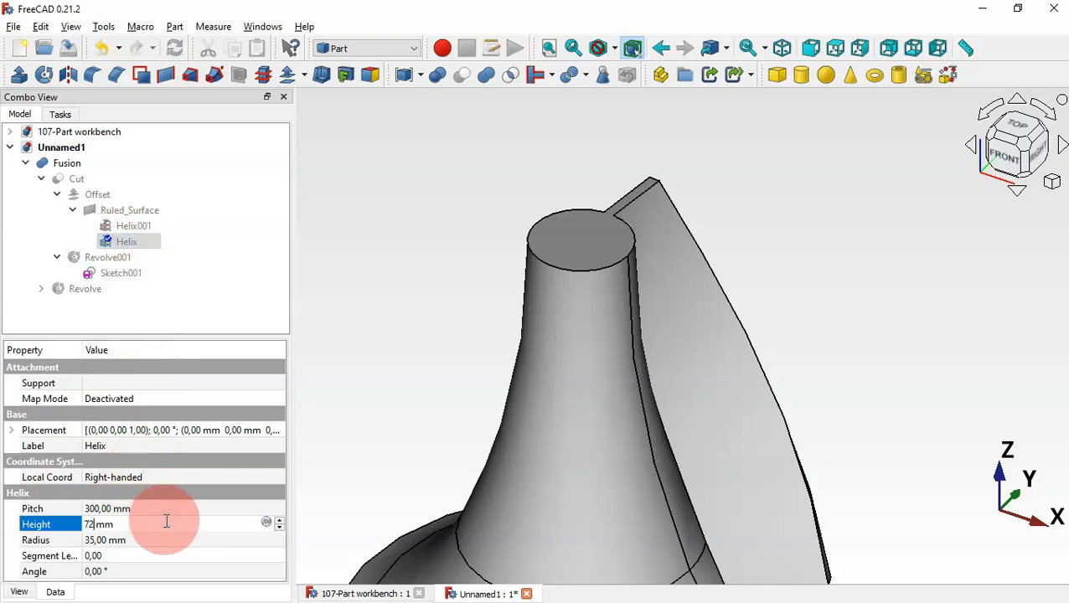
key(Return)
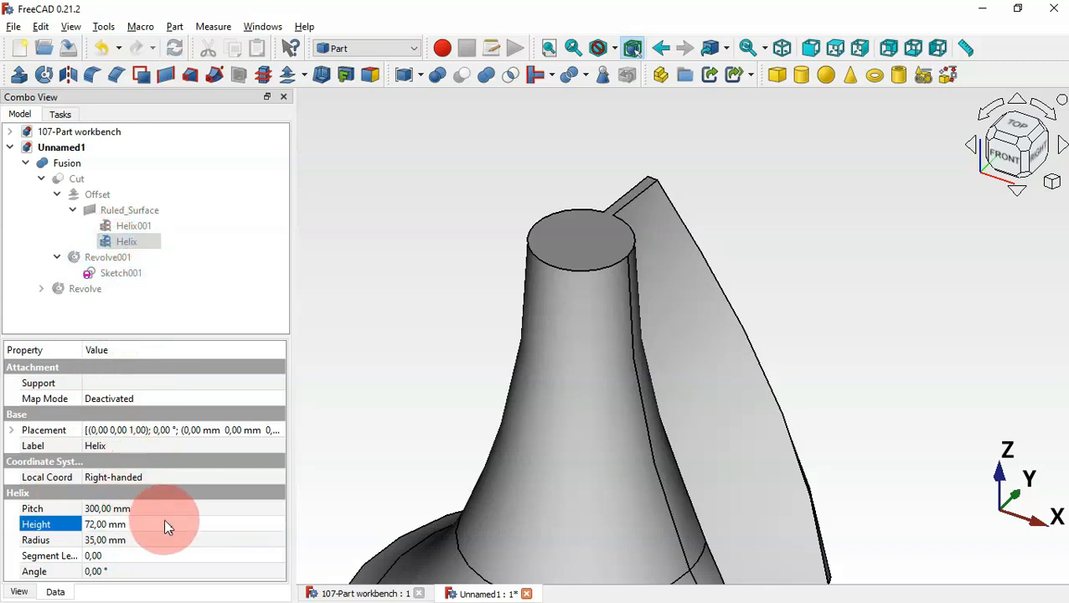
click(466, 322)
key(v)
key(f)
mouse_move(921, 322)
mouse_down()
mouse_move(735, 349)
mouse_move(650, 313)
mouse_move(756, 357)
mouse_move(897, 357)
mouse_move(933, 336)
mouse_up()
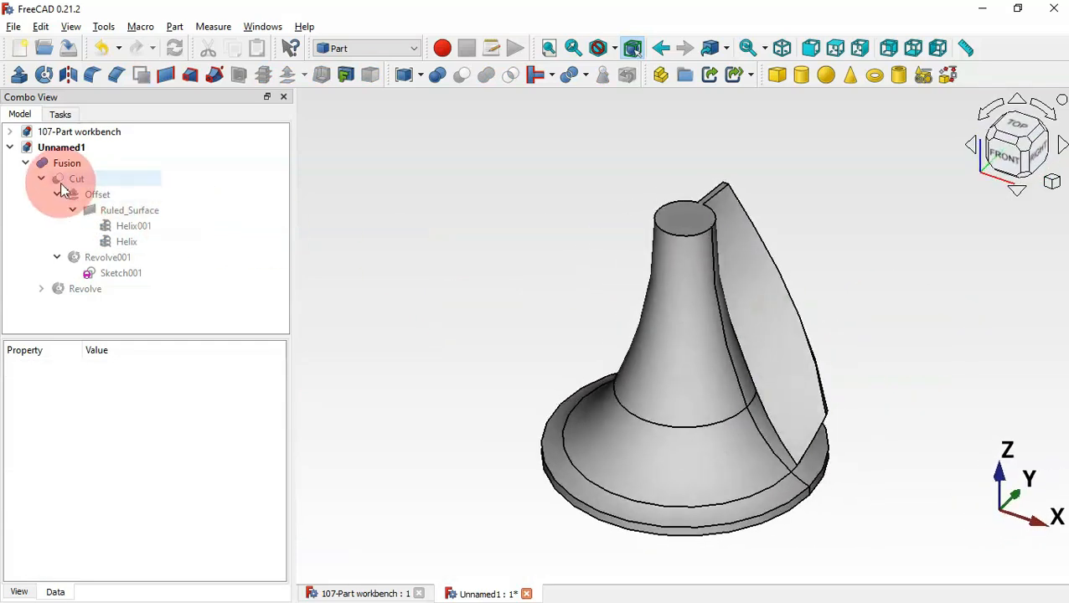
- Delete the fusion of hub and blade, keeping the revolved hub and the cut blade as separate objects
click(26, 163)
click(75, 163)
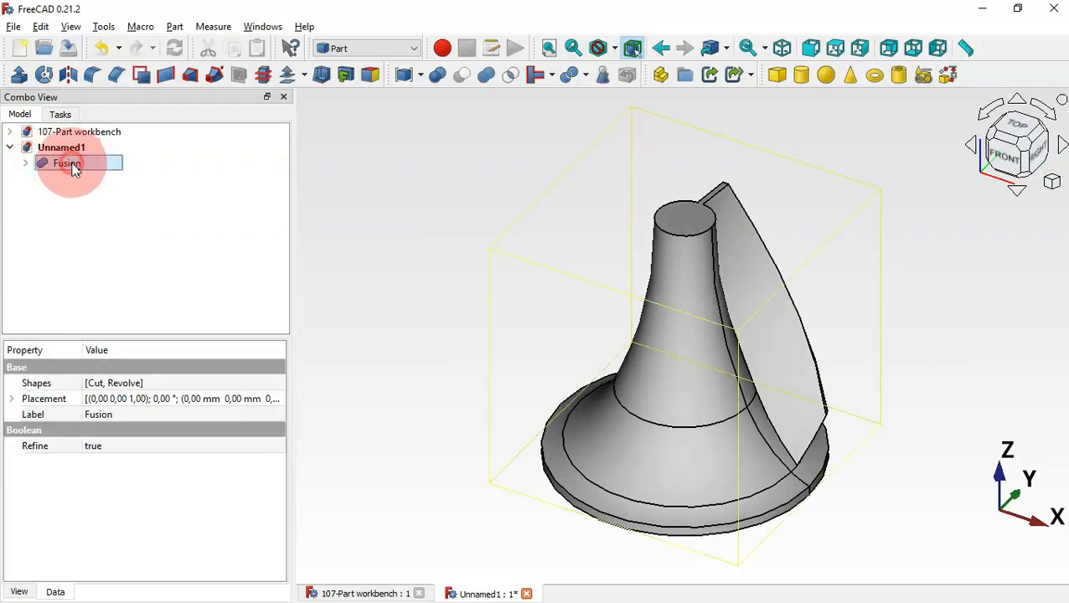
key(Delete)
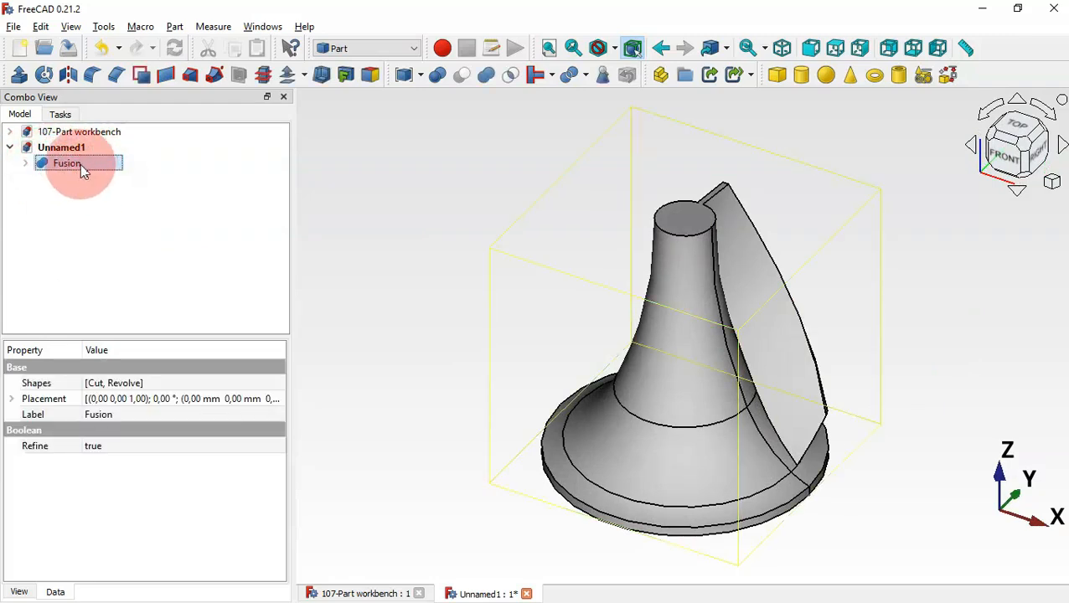
click(449, 228)
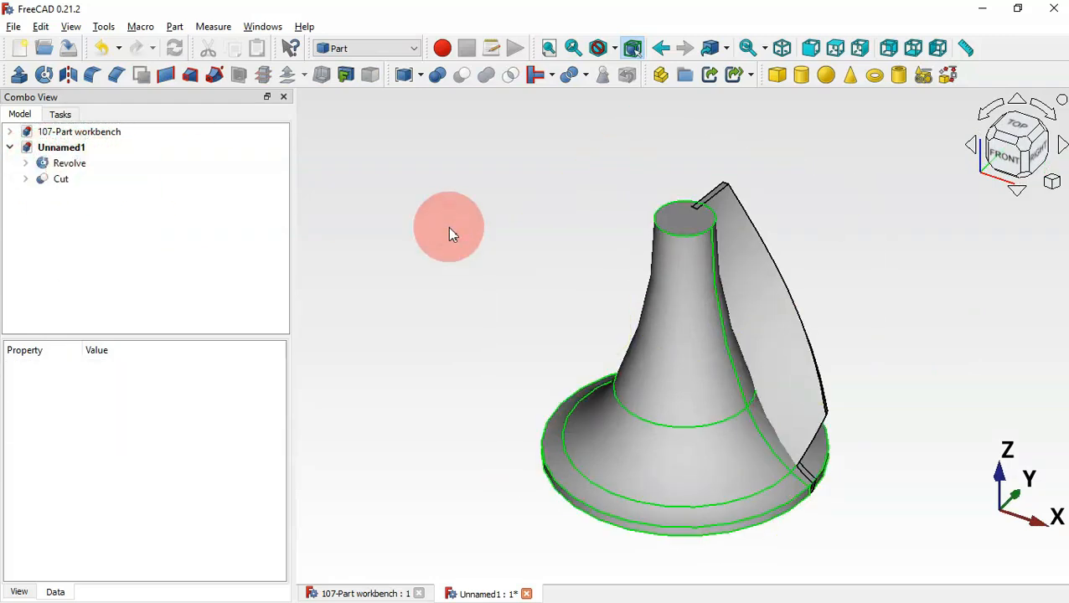
- In the Draft workbench, create a polar array of the cut blade with 15 elements over 360° about centre X 0, Y 0
click(381, 48)
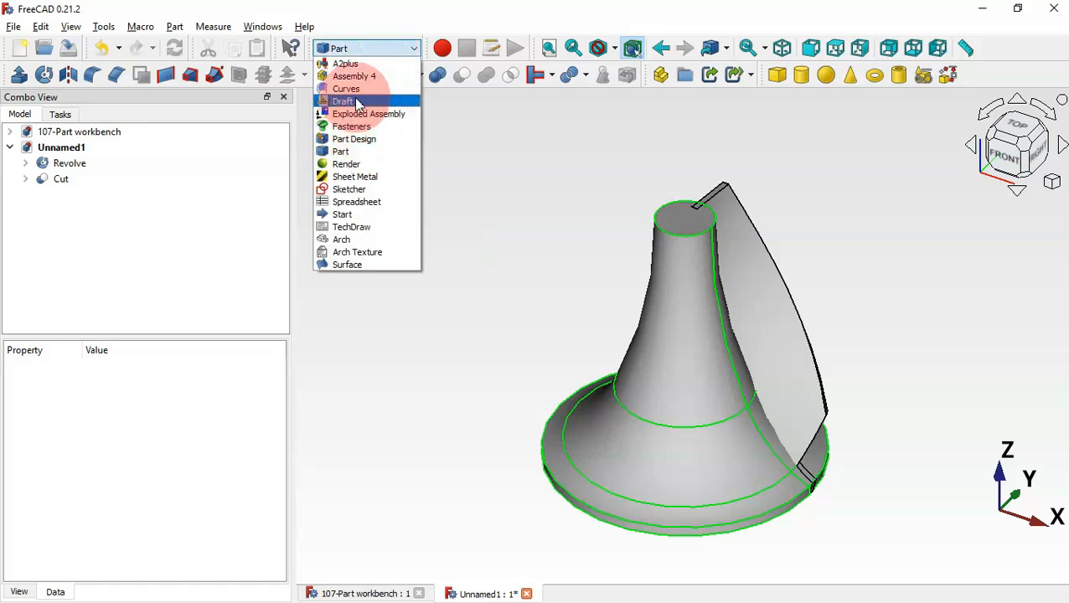
click(354, 101)
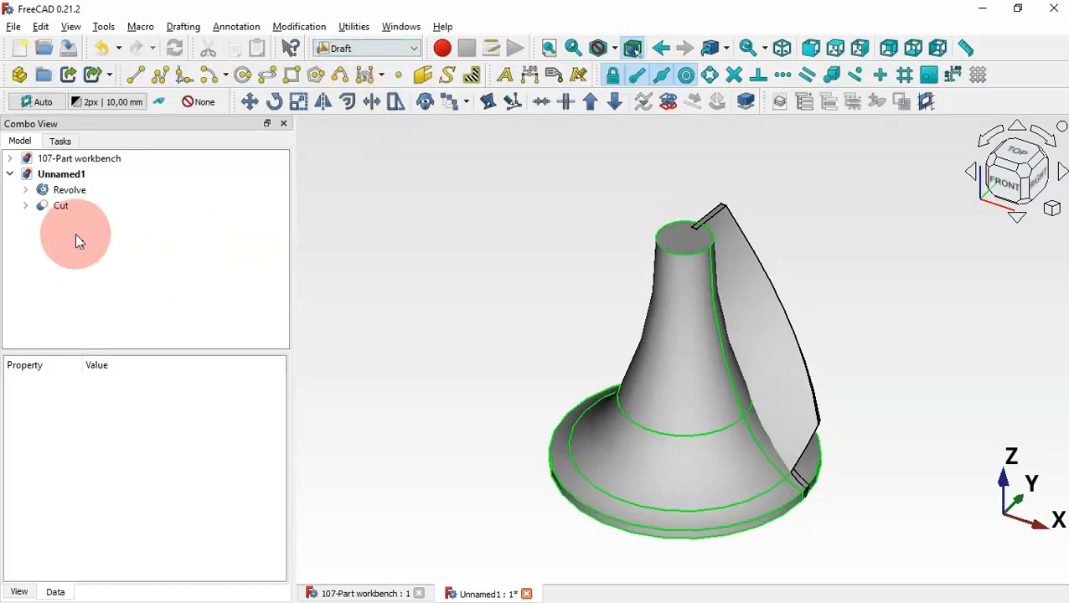
click(77, 207)
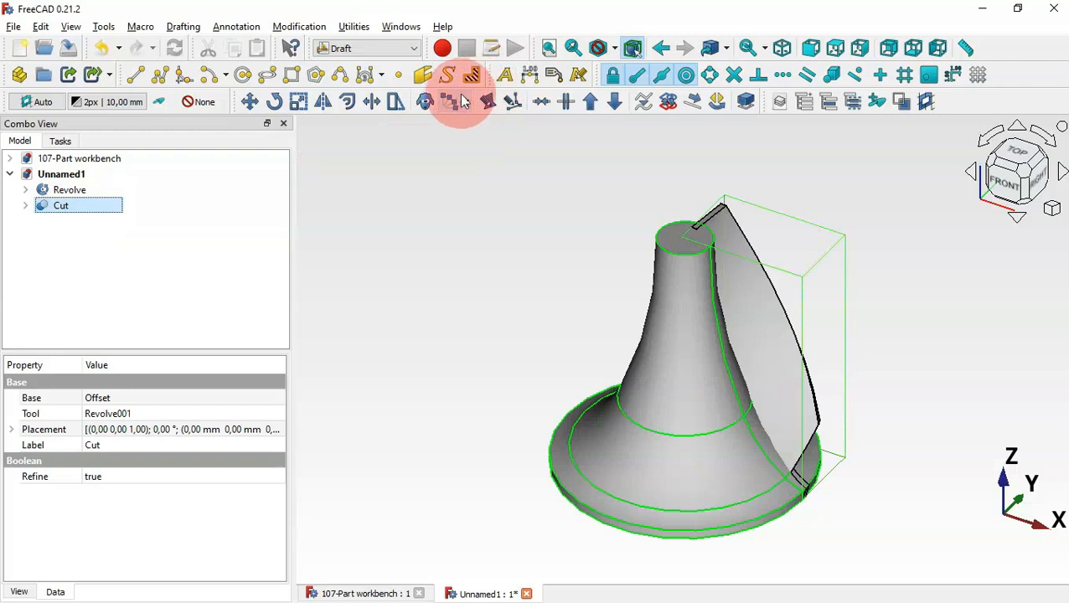
click(466, 101)
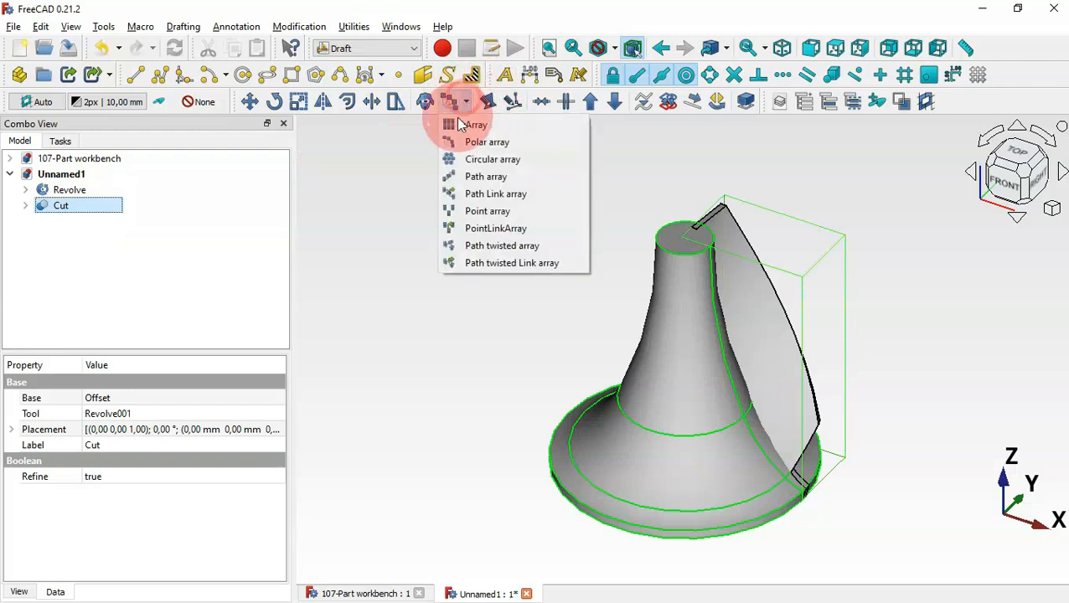
click(484, 142)
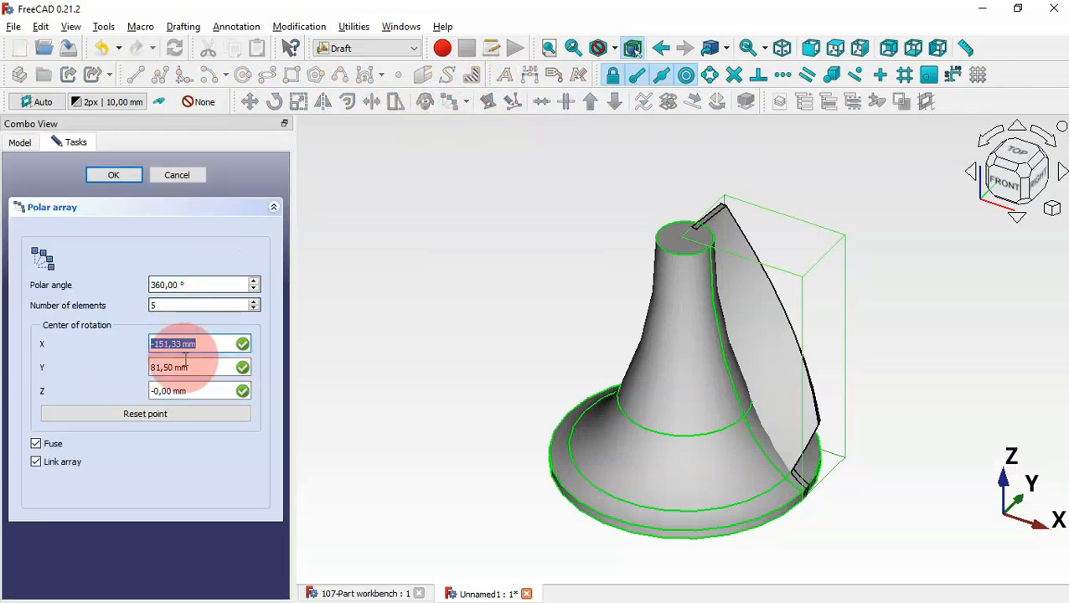
drag(197, 304, 71, 306)
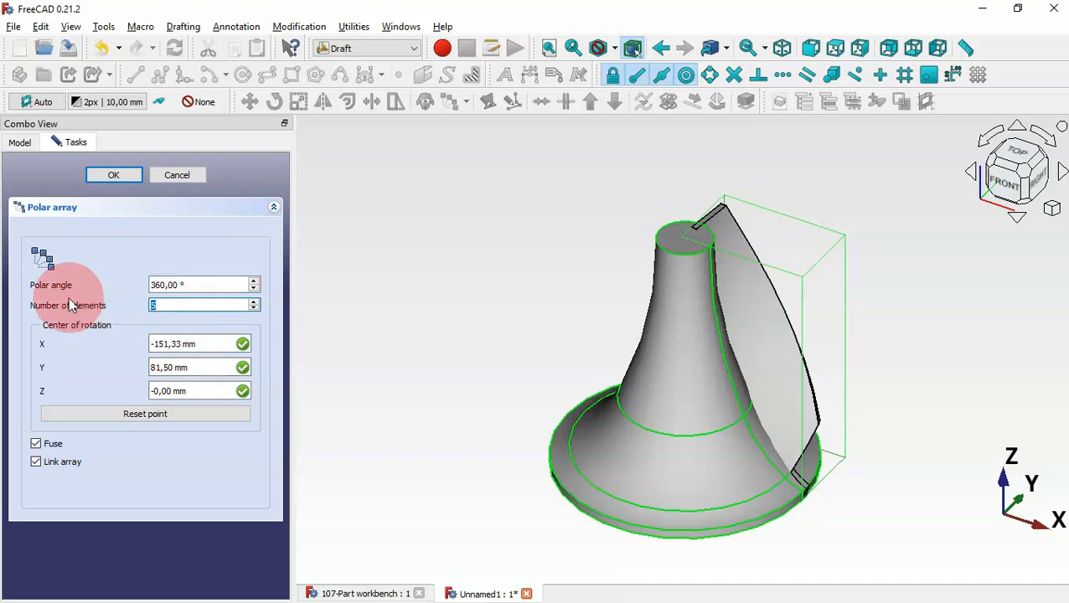
text(15)
click(201, 341)
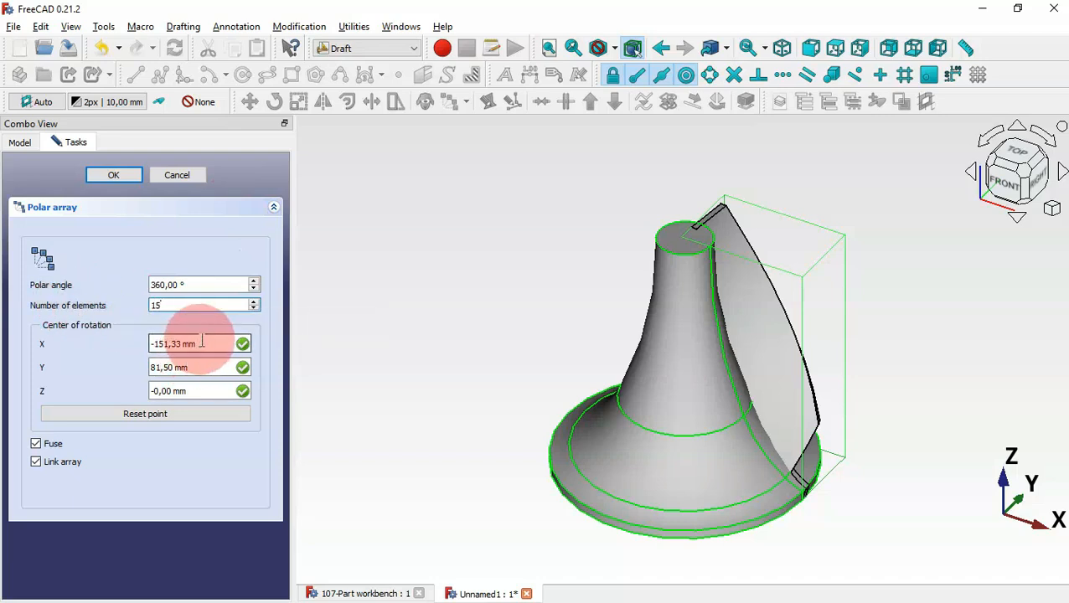
text(0)
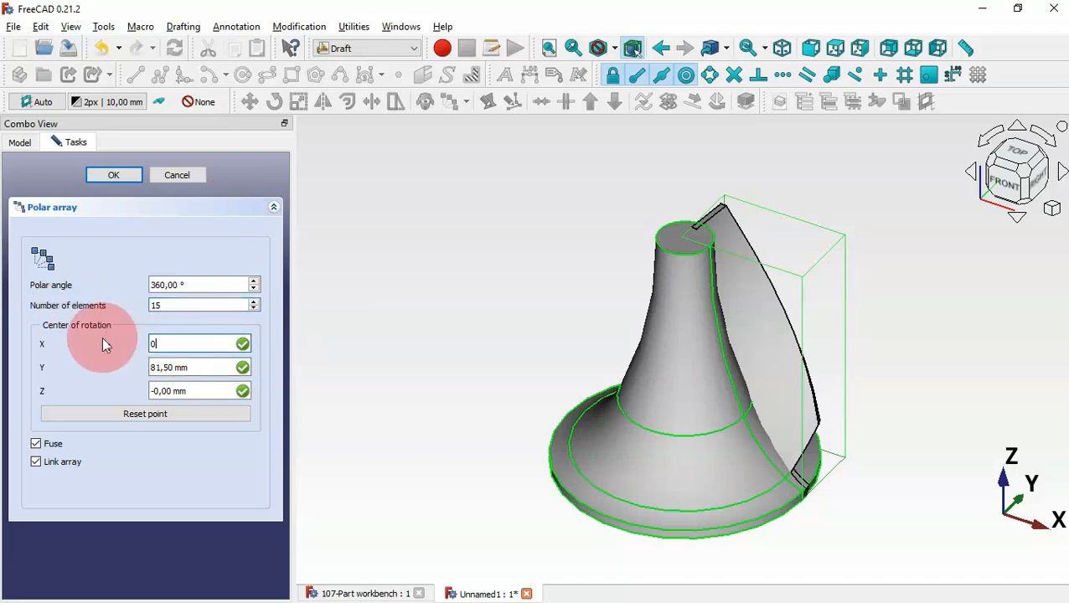
click(188, 360)
text(0)
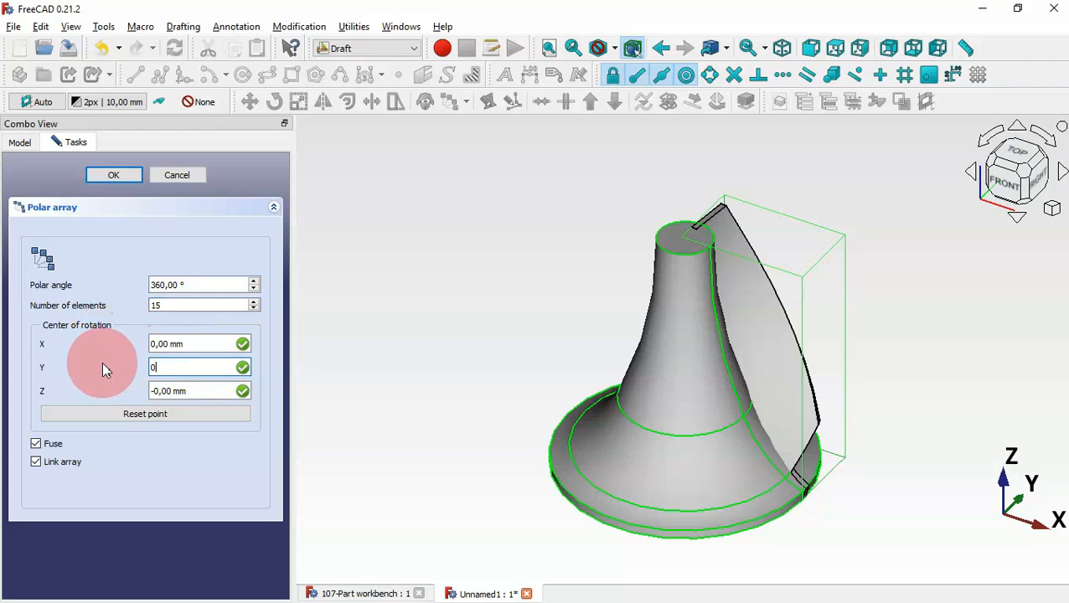
click(124, 176)
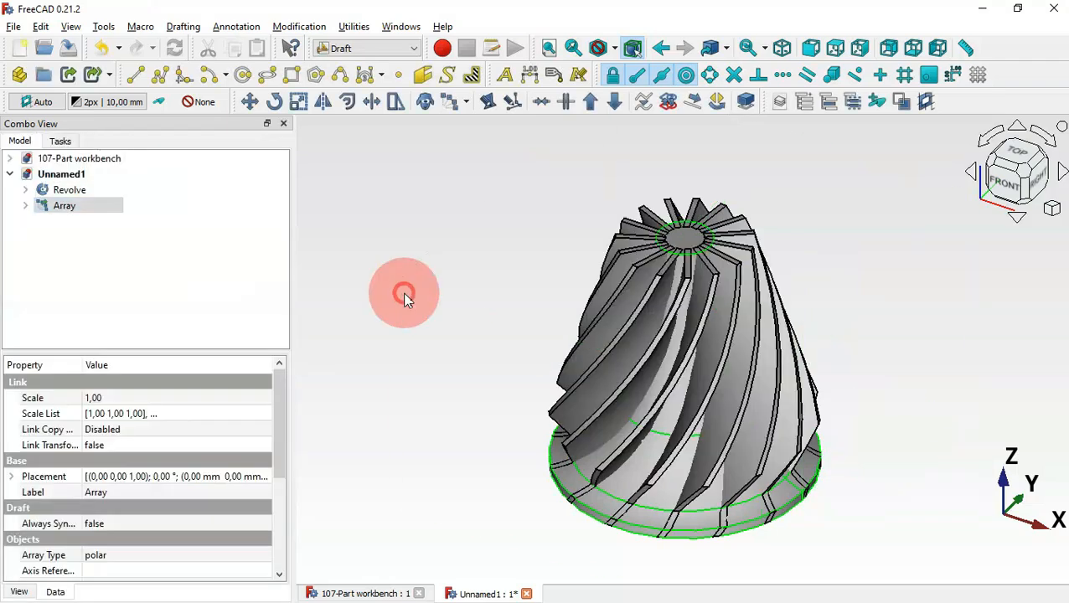
- Return to the Part workbench and fuse the revolved hub with the blade array
click(382, 48)
click(374, 154)
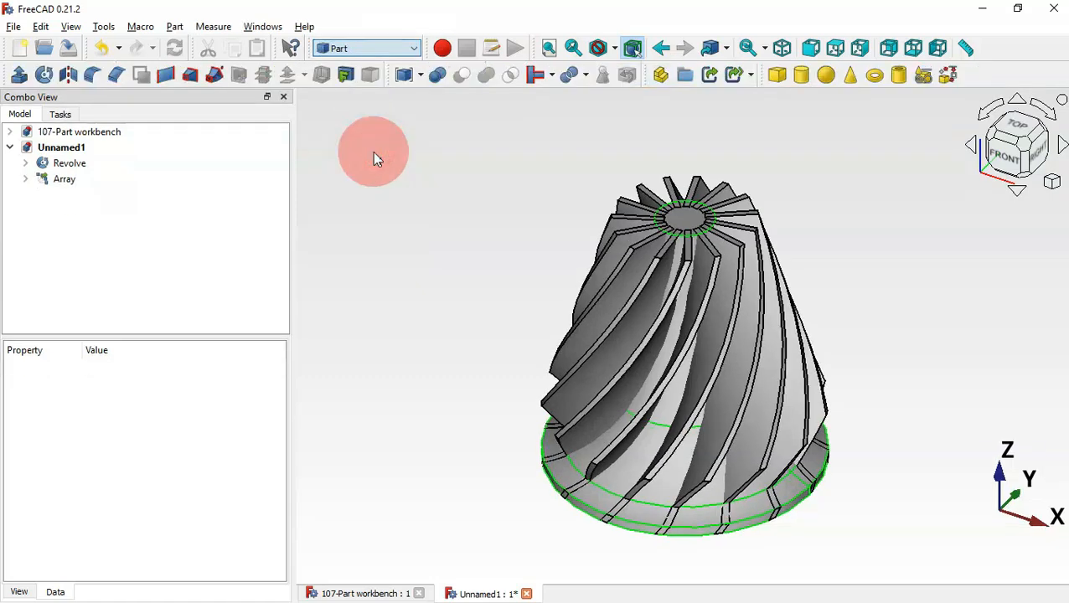
drag(60, 204, 76, 163)
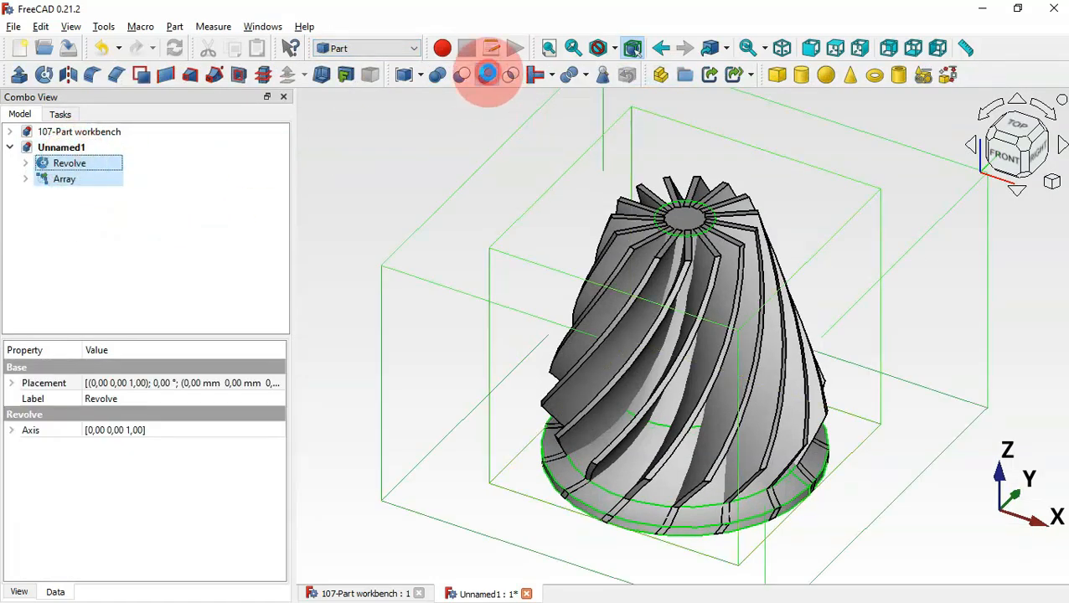
click(486, 74)
drag(1027, 286, 804, 407)
key(Home)
click(880, 250)
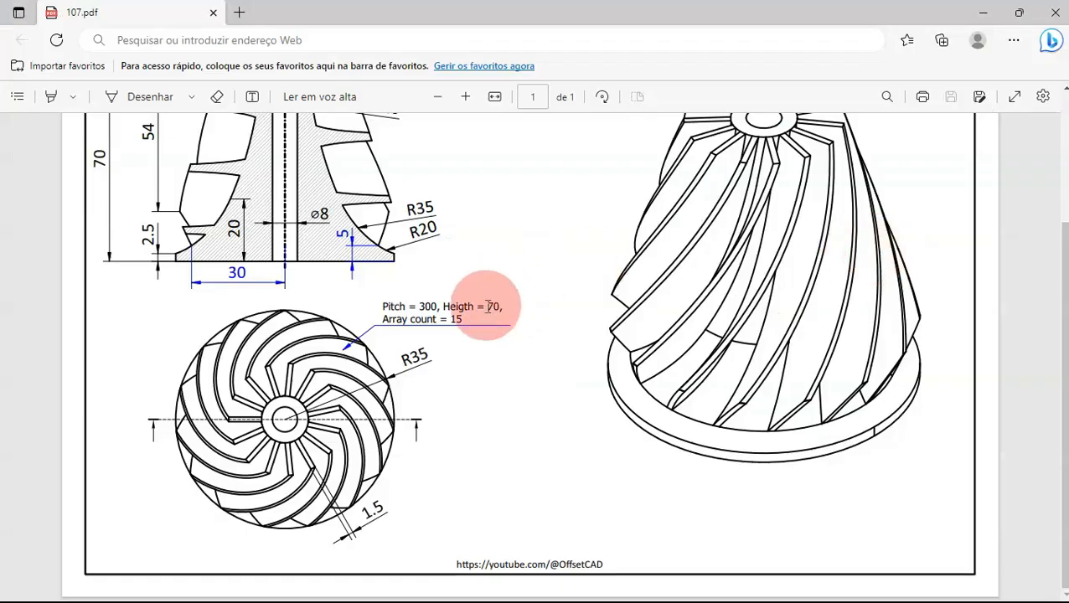
- Check the 107.pdf drawing, add a cylinder primitive for the central bore in FreeCAD, and inspect it from the hub's underside
scroll(488, 306, up, 3)
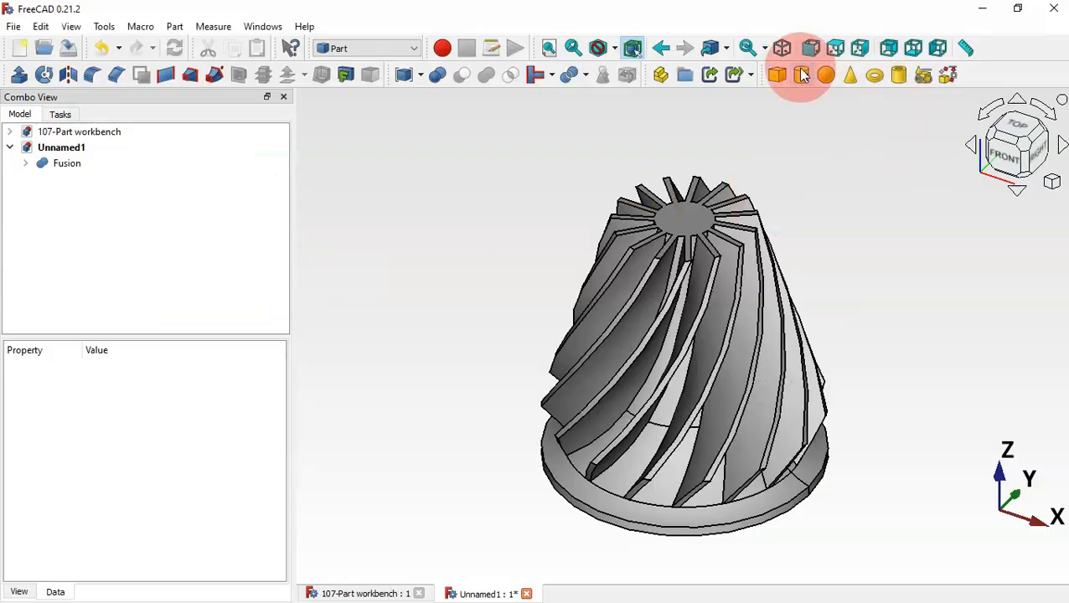
key(alt+Tab)
key(alt+Tab)
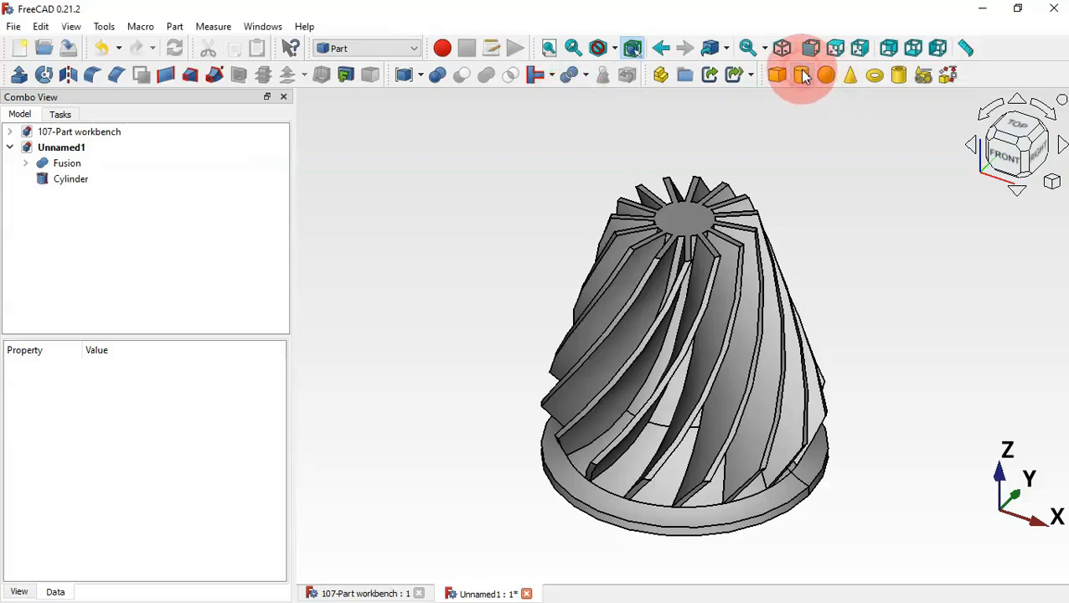
middle_drag(442, 335, 763, 225)
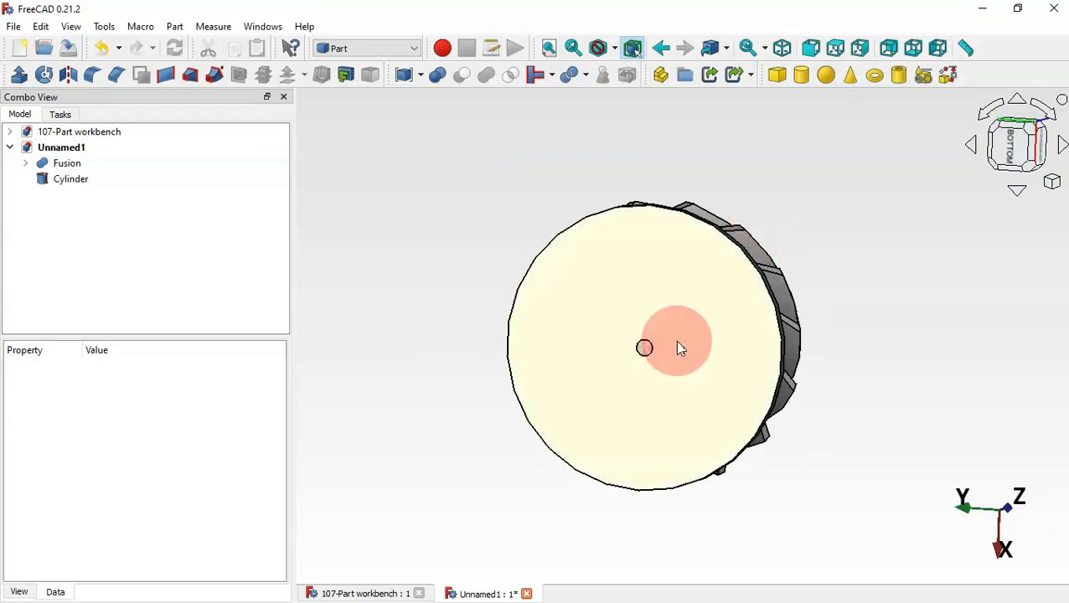
middle_drag(885, 272, 720, 327)
key(Home)
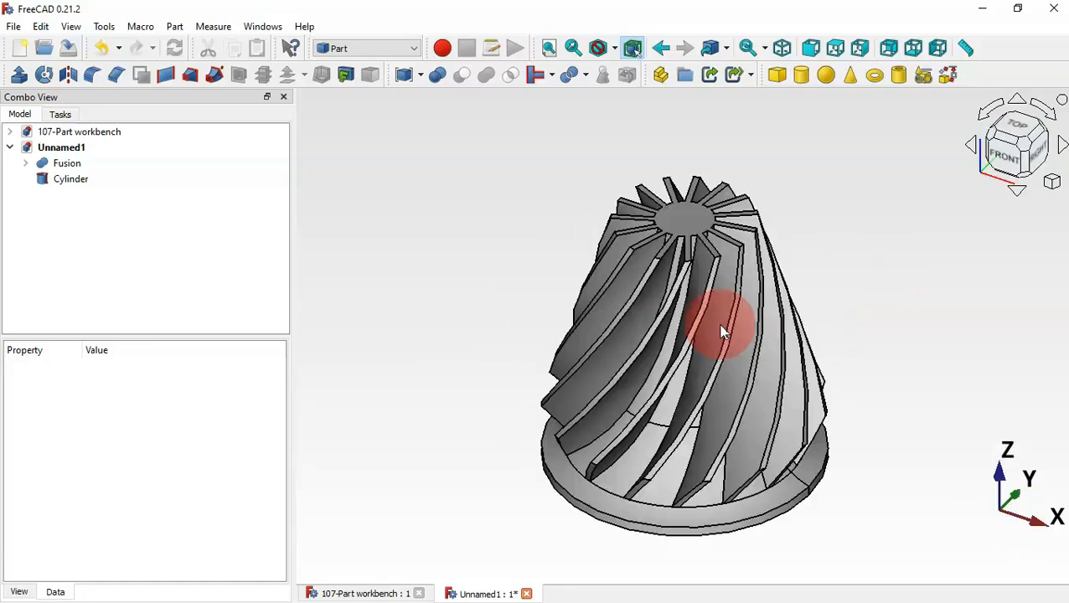
middle_drag(502, 345, 656, 373)
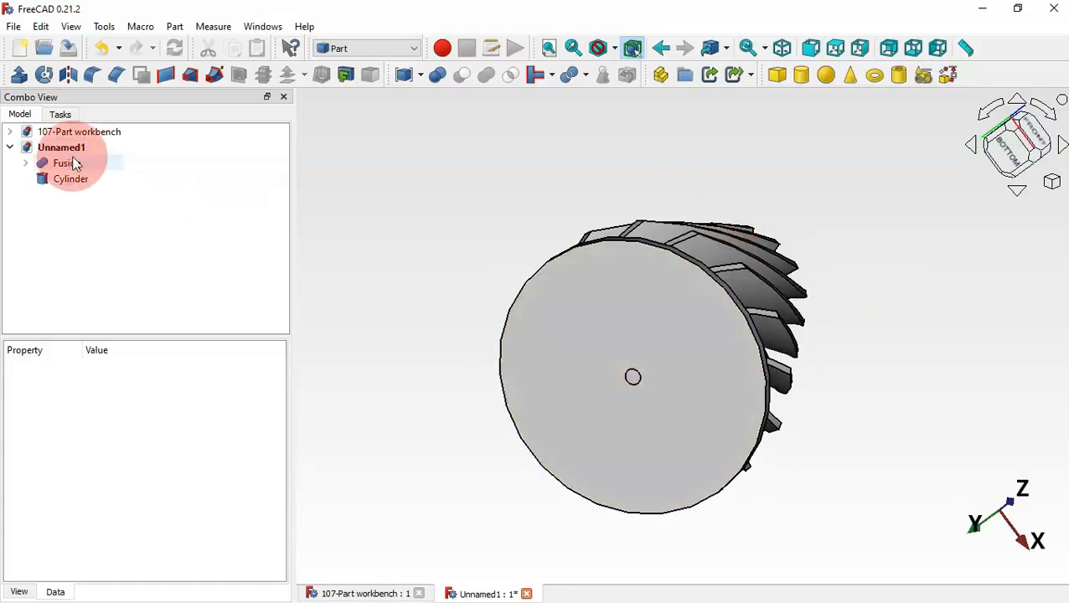
- Check the Ø8 bore dimension on the drawing and set the cylinder's radius to 4 mm
click(76, 181)
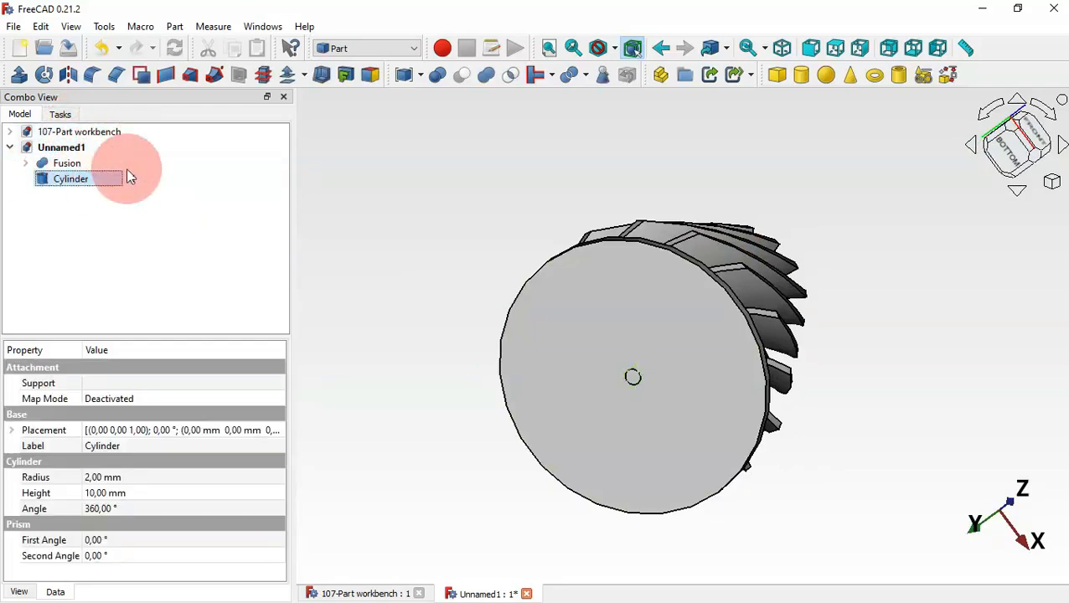
click(149, 477)
key(alt+Tab)
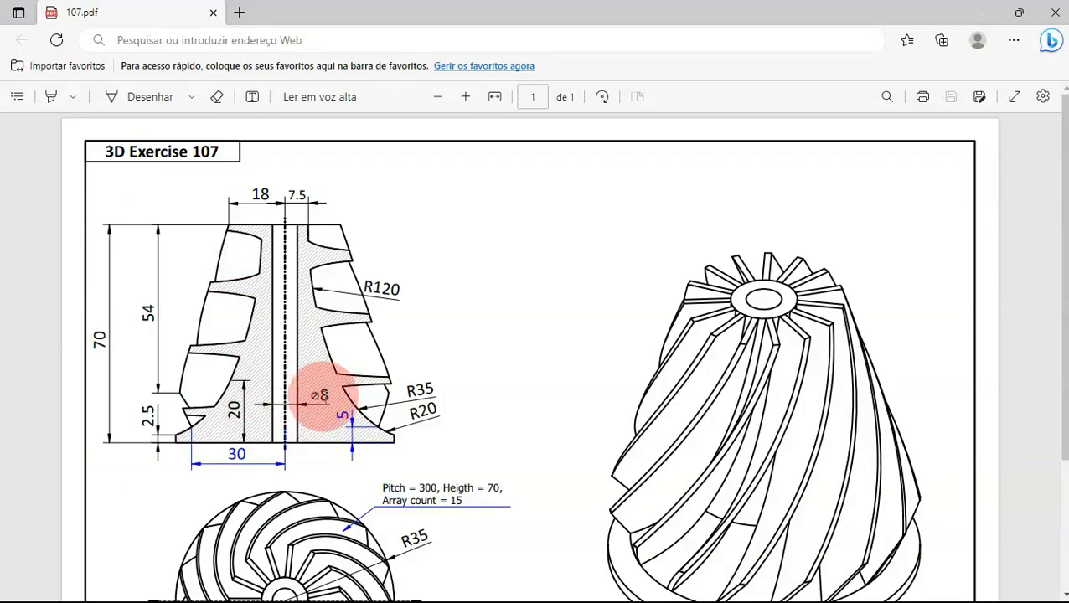
key(alt+Tab)
click(175, 478)
text(4)
- Check the overall part height on the 107.pdf drawing and set the bore cylinder's height to 70 mm in FreeCAD
click(188, 494)
click(134, 493)
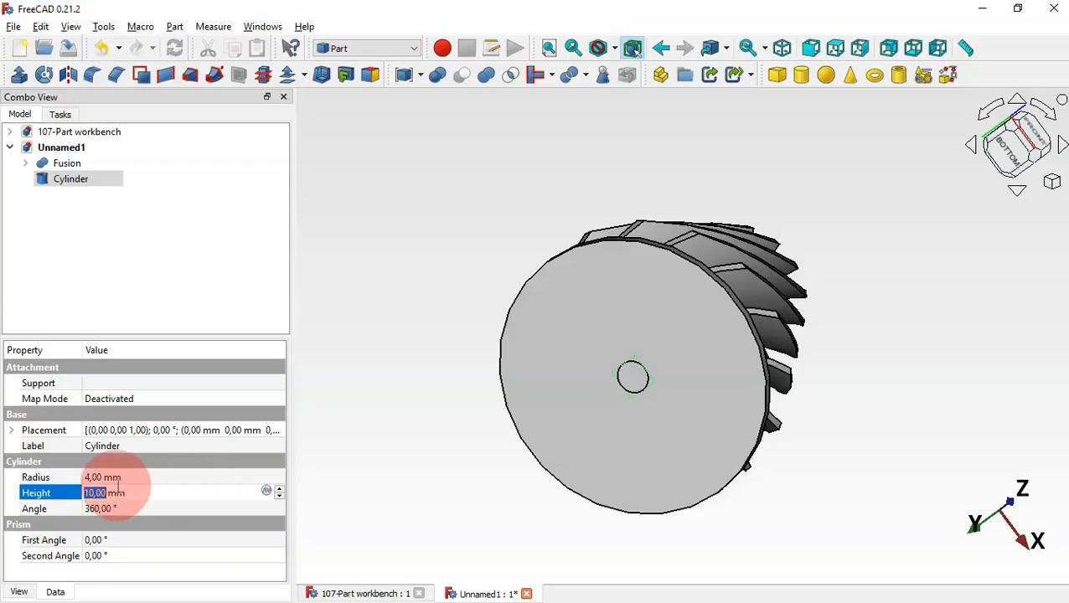
key(alt+Tab)
click(129, 278)
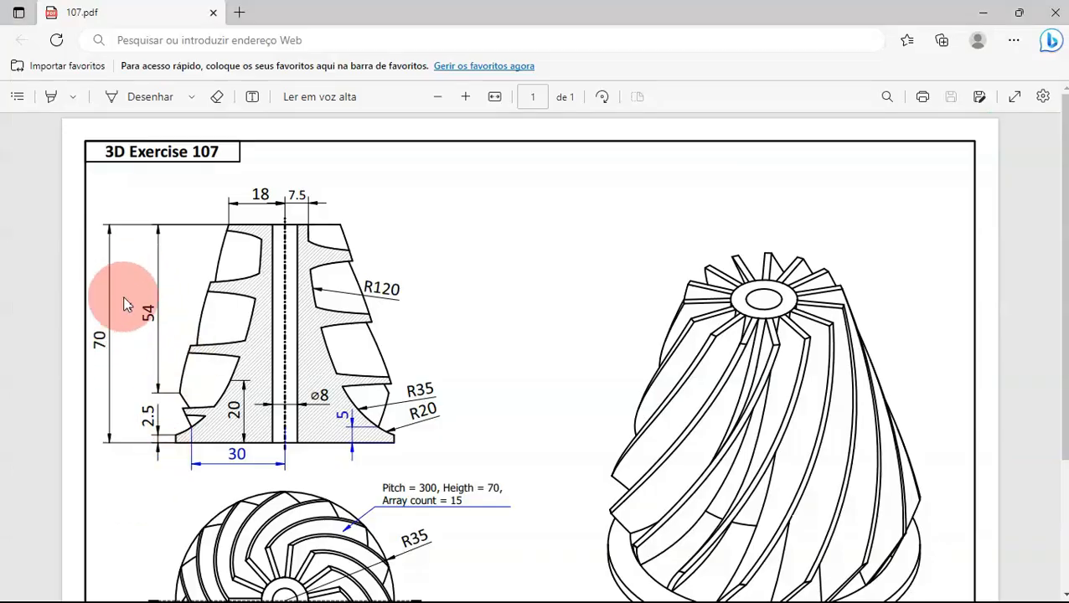
key(alt+Tab)
click(154, 475)
click(181, 492)
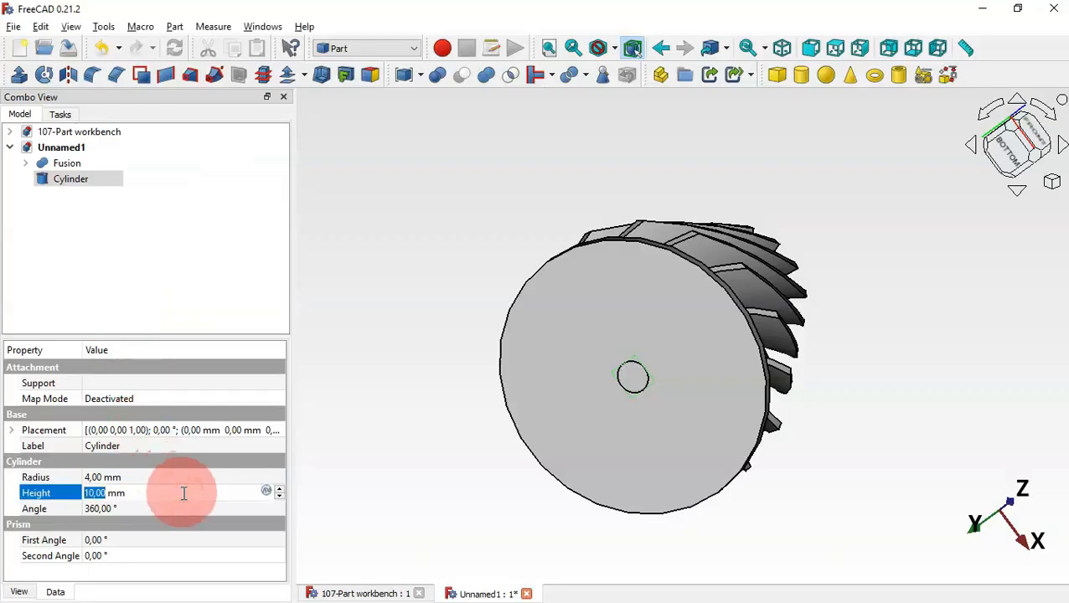
drag(962, 253, 722, 225)
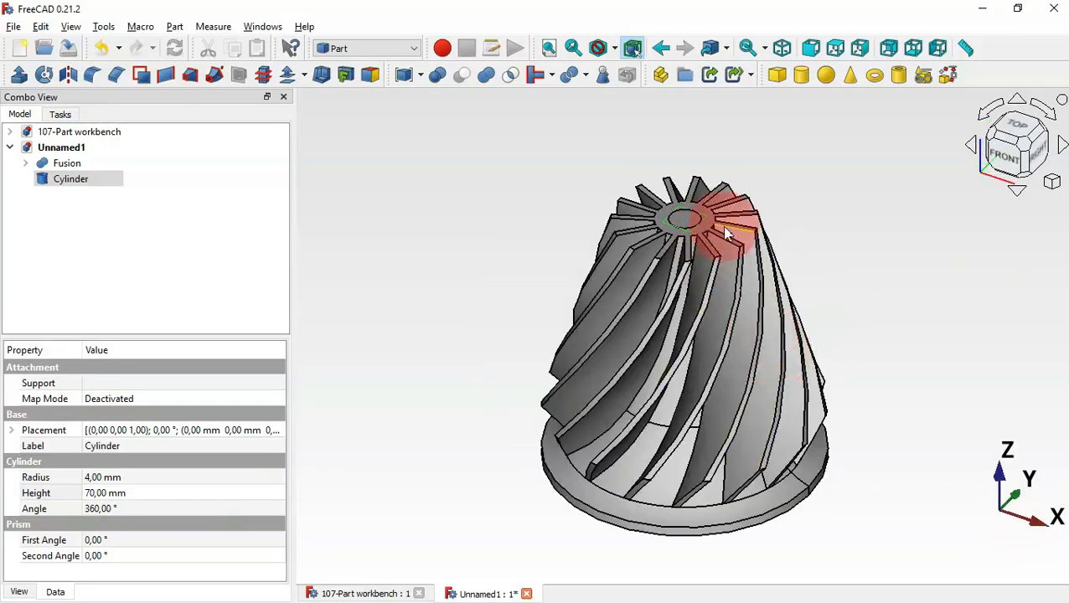
click(865, 245)
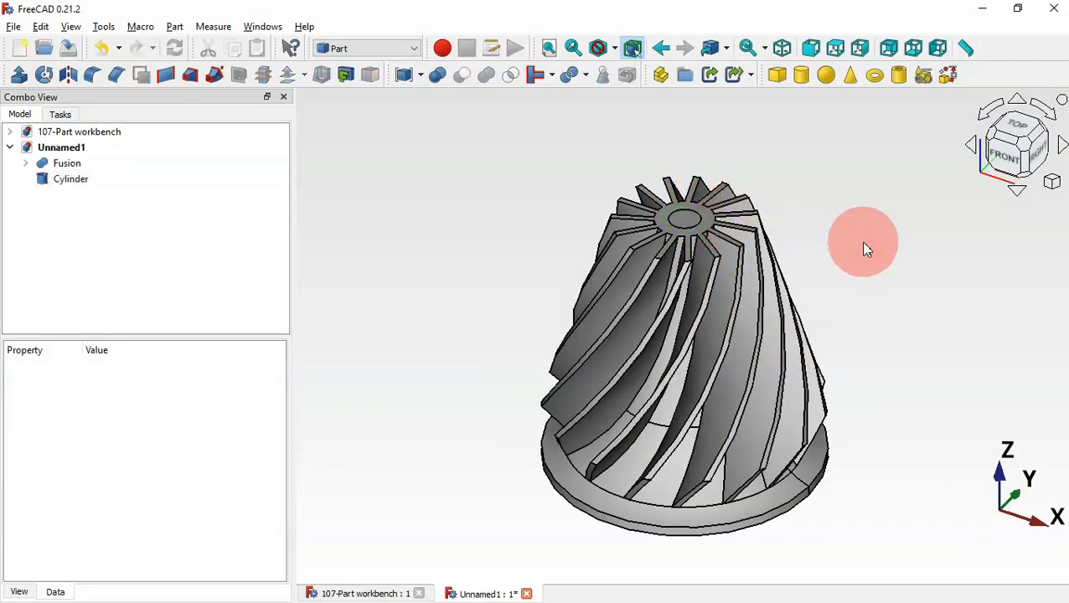
- Cut the bore cylinder from the fused hub and blades, and inspect the bored part from several sides
click(238, 216)
click(79, 162)
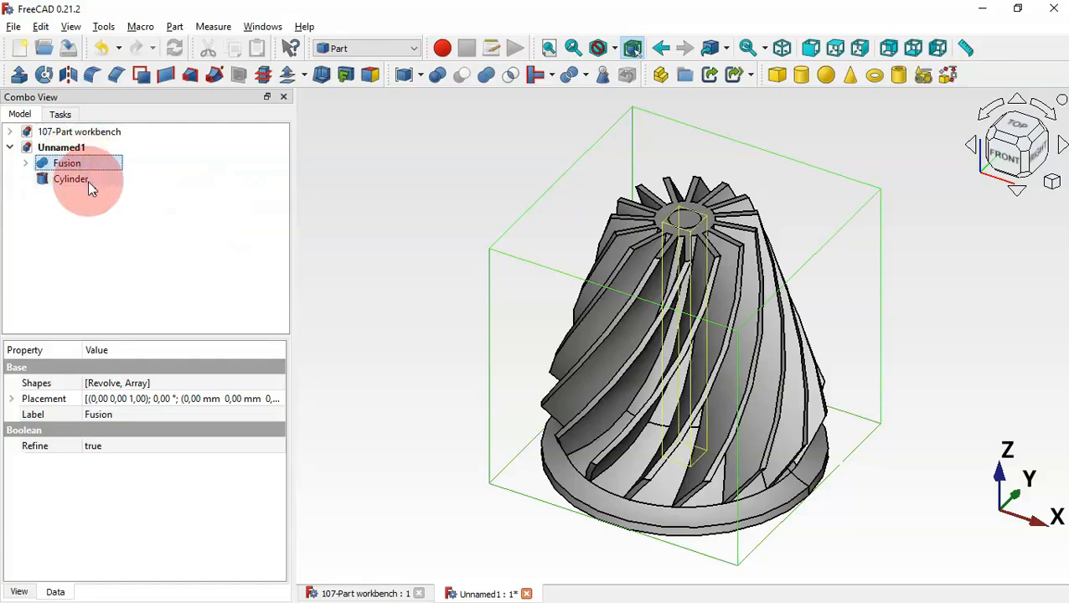
ctrl+click(81, 178)
click(462, 75)
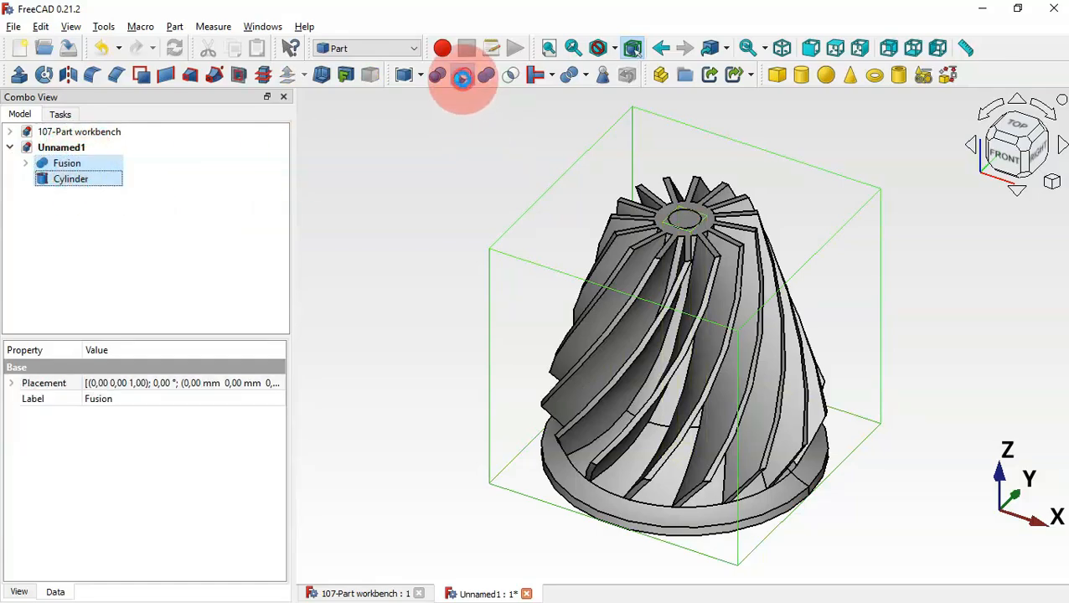
drag(823, 217, 675, 457)
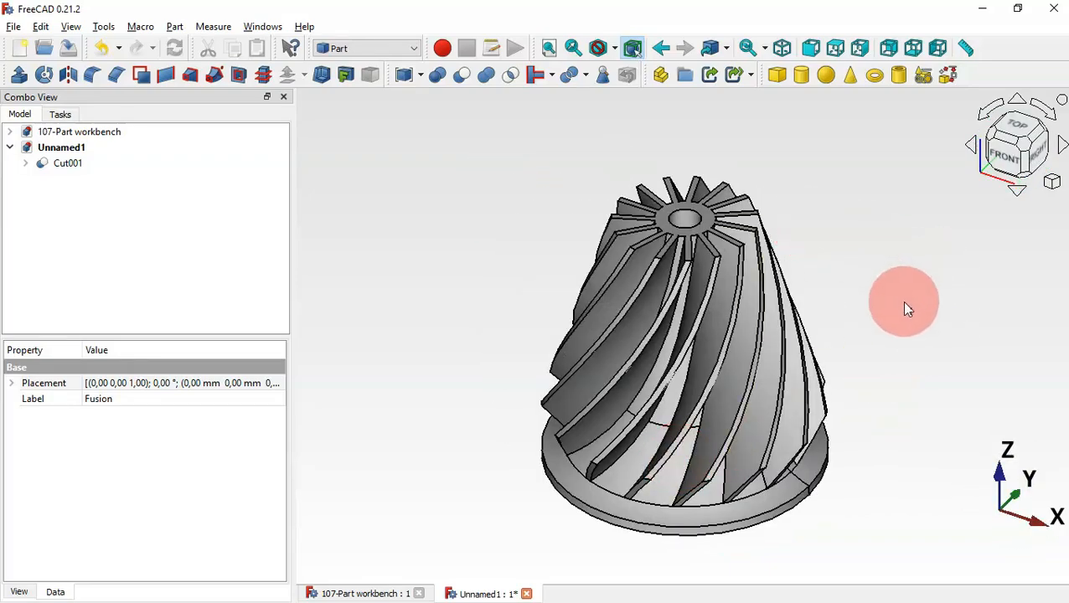
drag(985, 365, 927, 371)
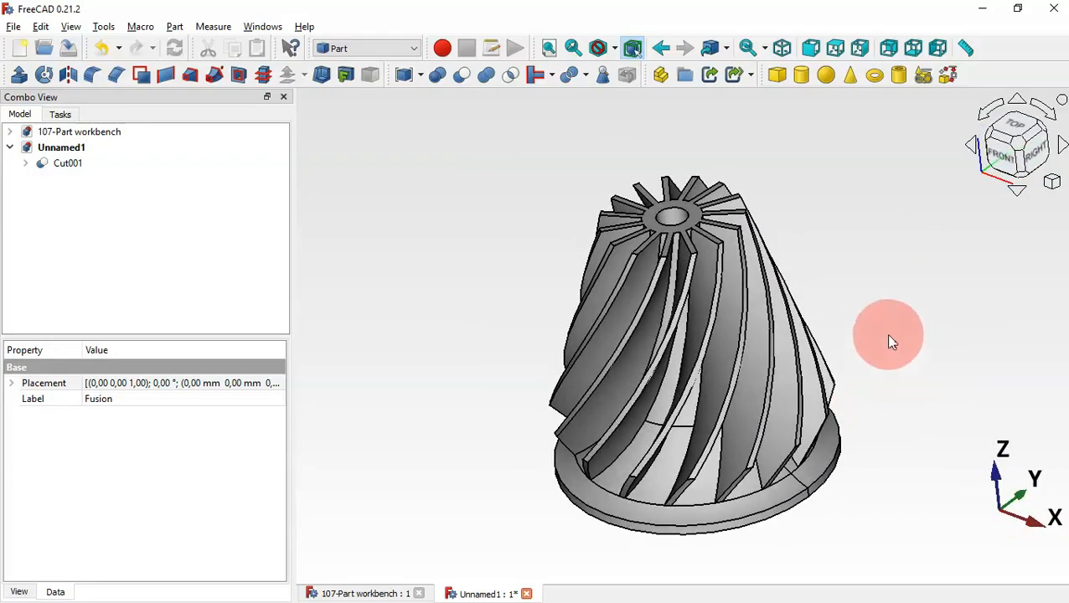
drag(828, 224, 685, 256)
drag(935, 286, 777, 382)
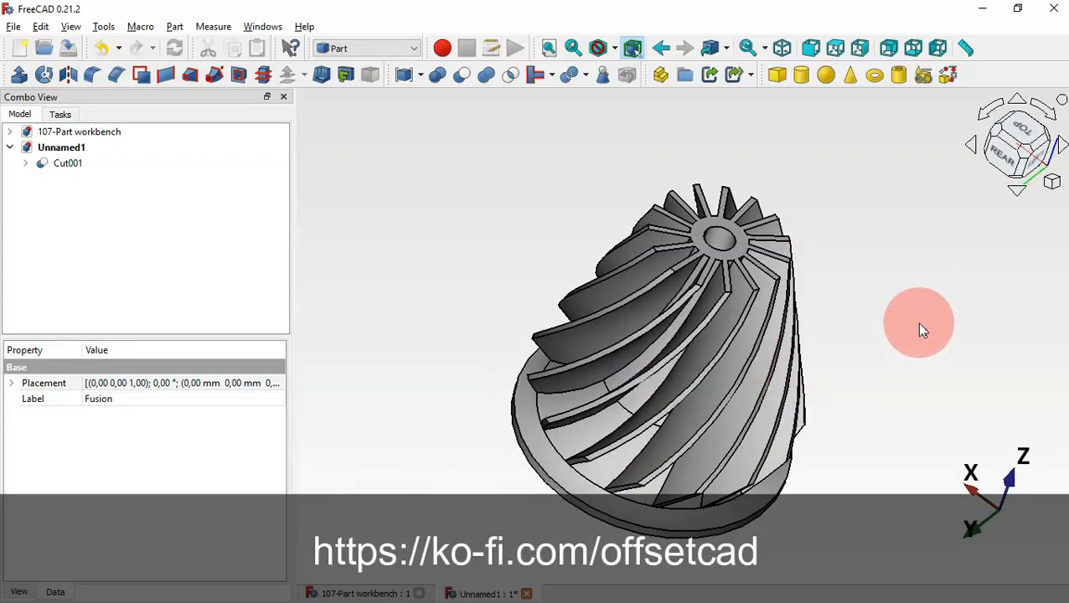